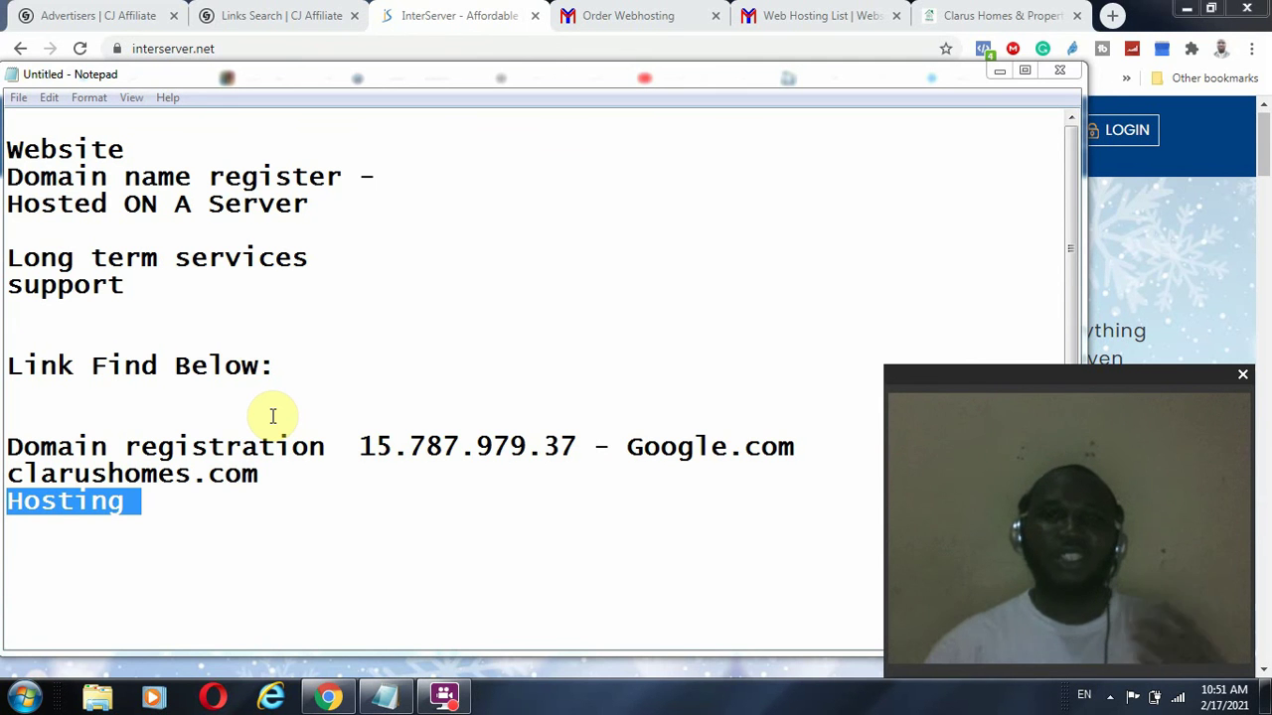
Switch to the Clarus Homes & Properties site and look through its home page and estate listings.
click(940, 14)
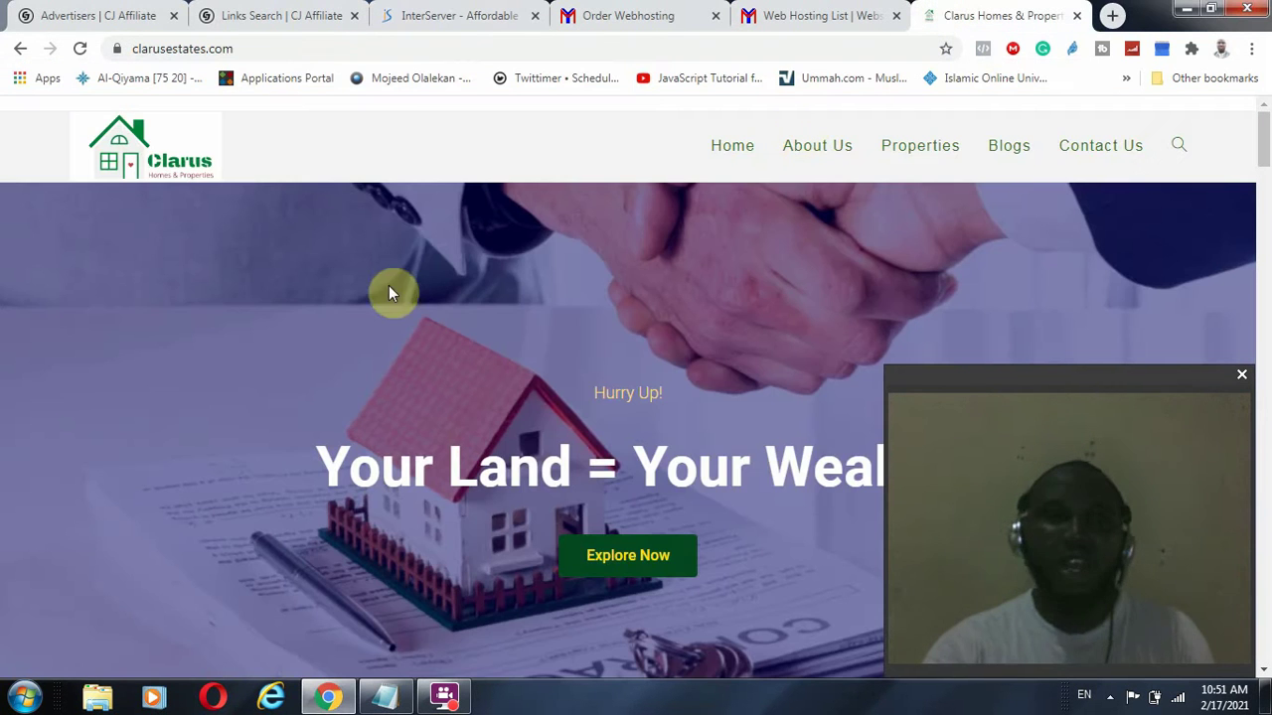
scroll(516, 438, down, 10)
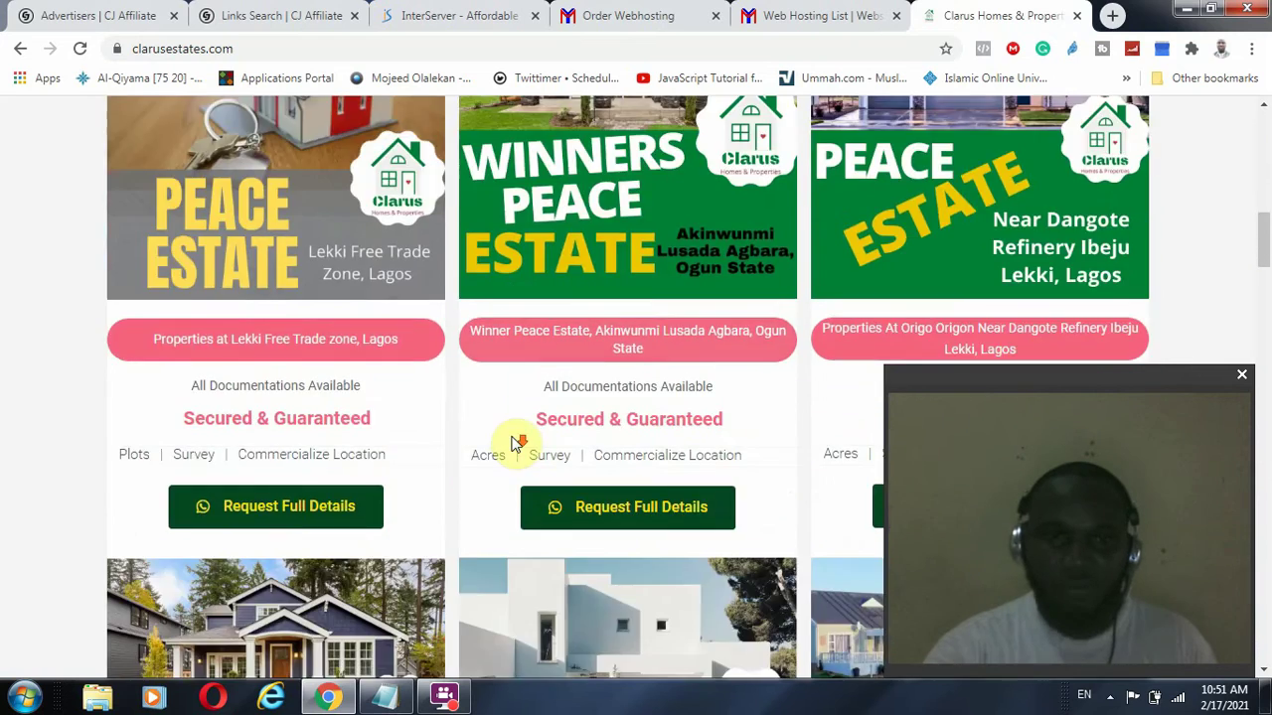
scroll(514, 442, down, 4)
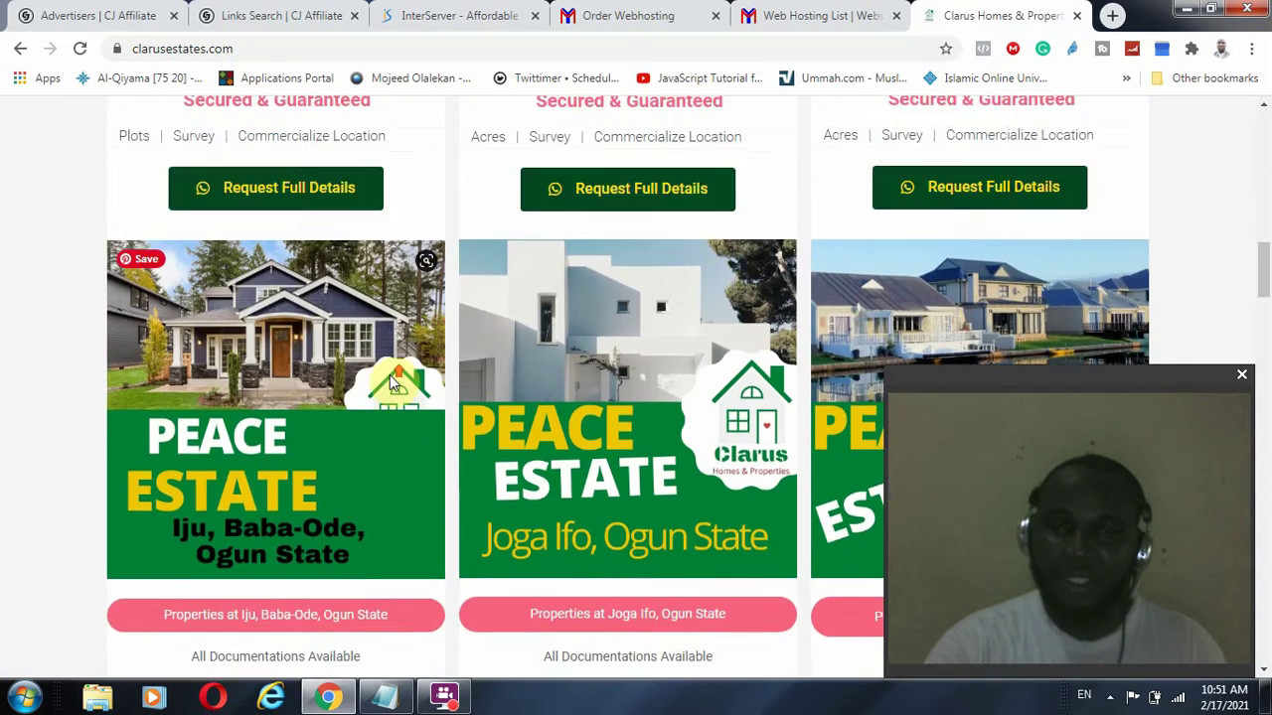
scroll(394, 382, up, 5)
scroll(443, 372, up, 10)
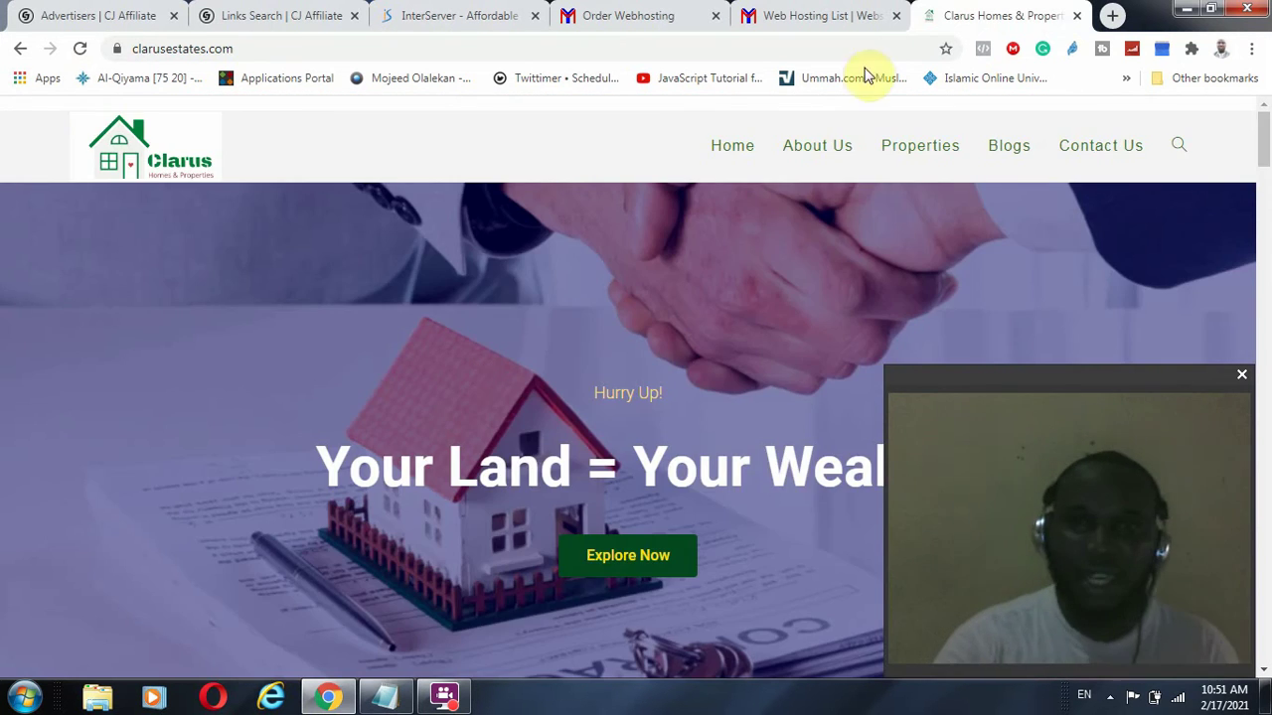
Return to the InterServer home page and compare the ASP.NET, VPS Special and Dedicated plans.
click(837, 15)
click(596, 12)
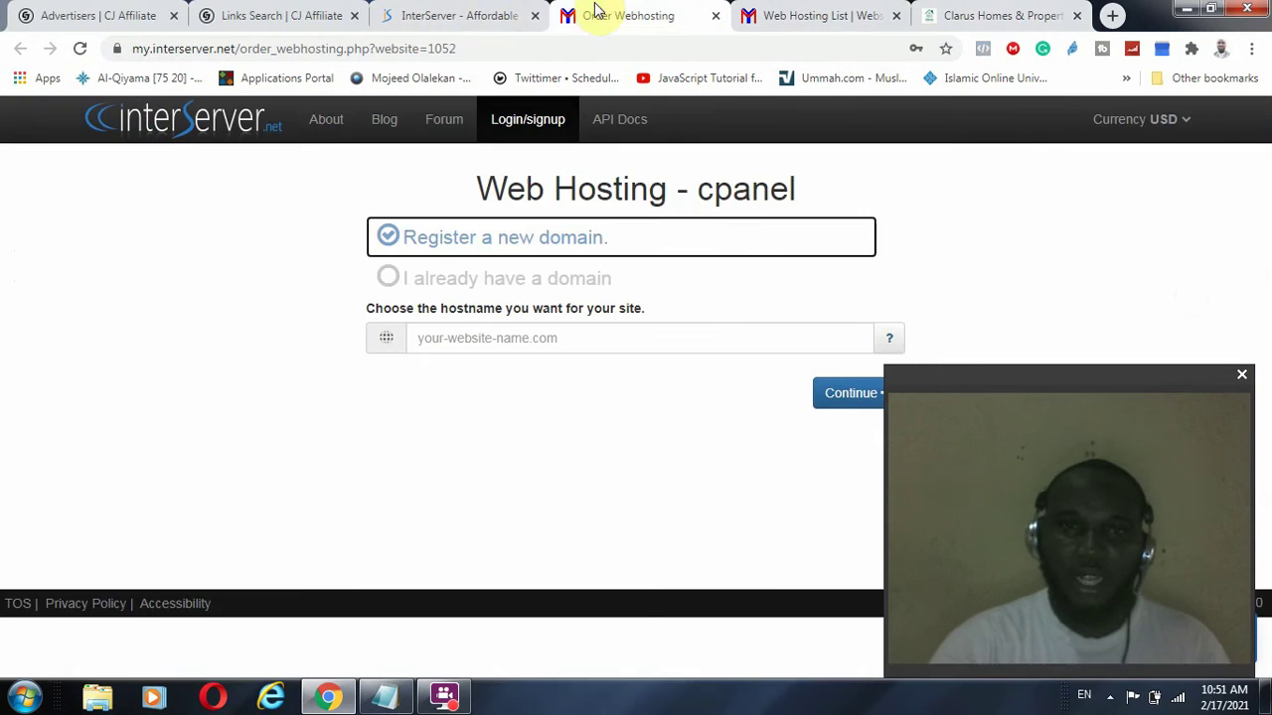
click(459, 15)
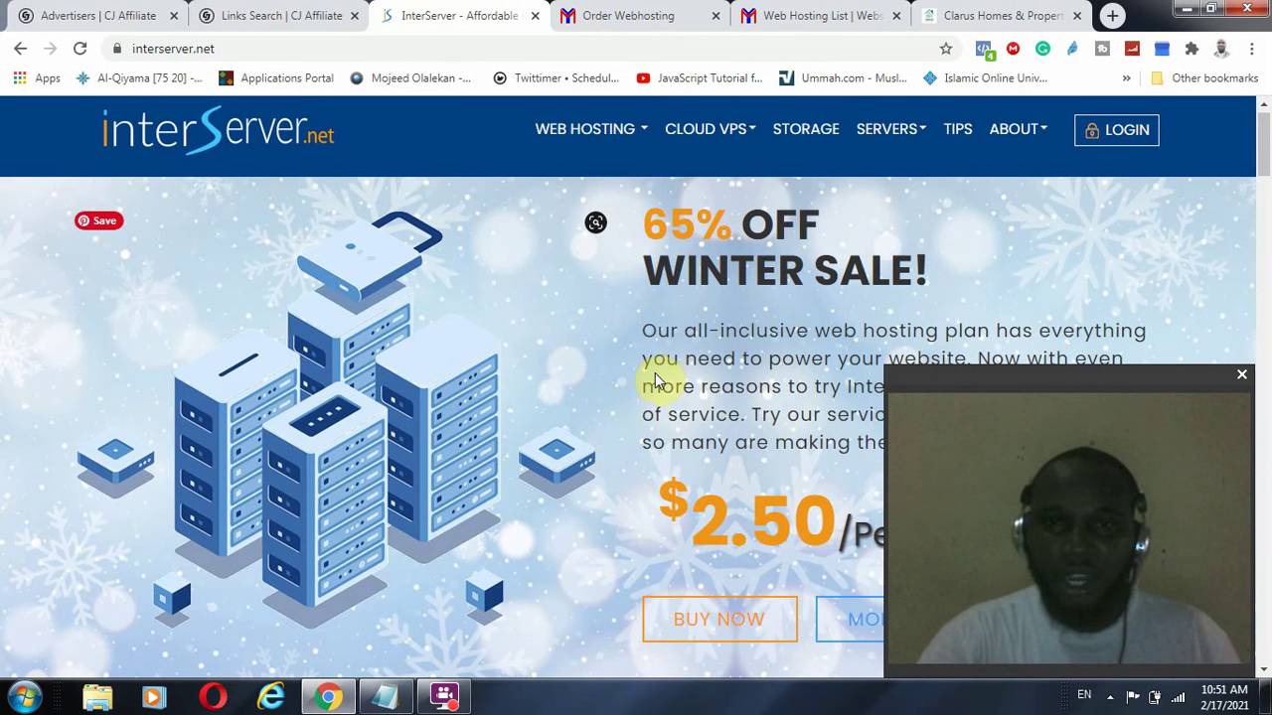
scroll(655, 380, down, 10)
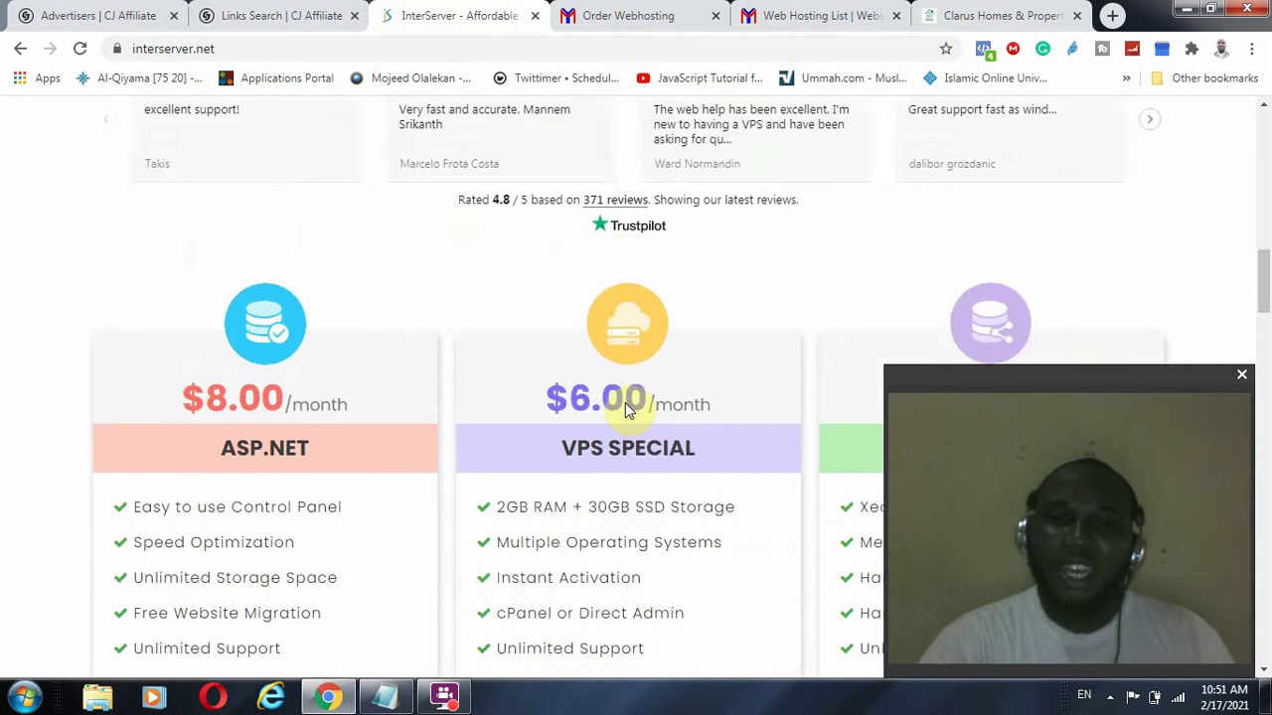
scroll(623, 408, down, 6)
scroll(624, 407, up, 6)
scroll(617, 342, down, 3)
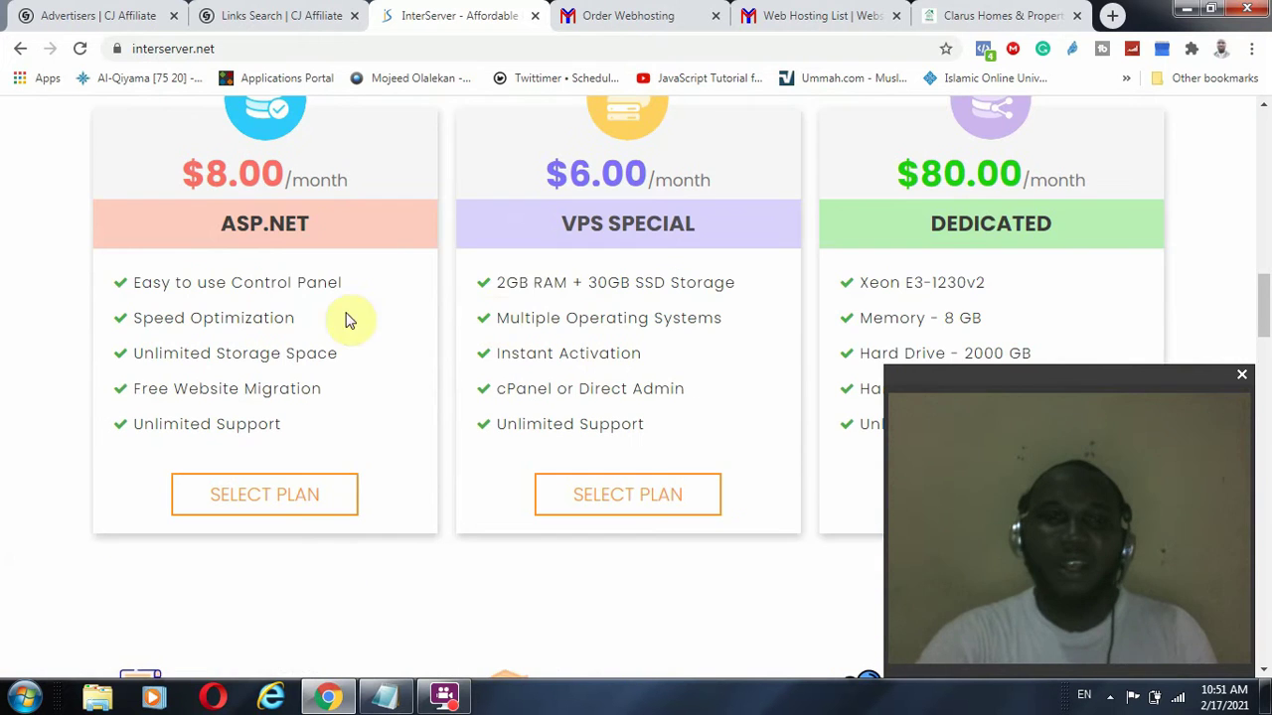
scroll(894, 310, down, 2)
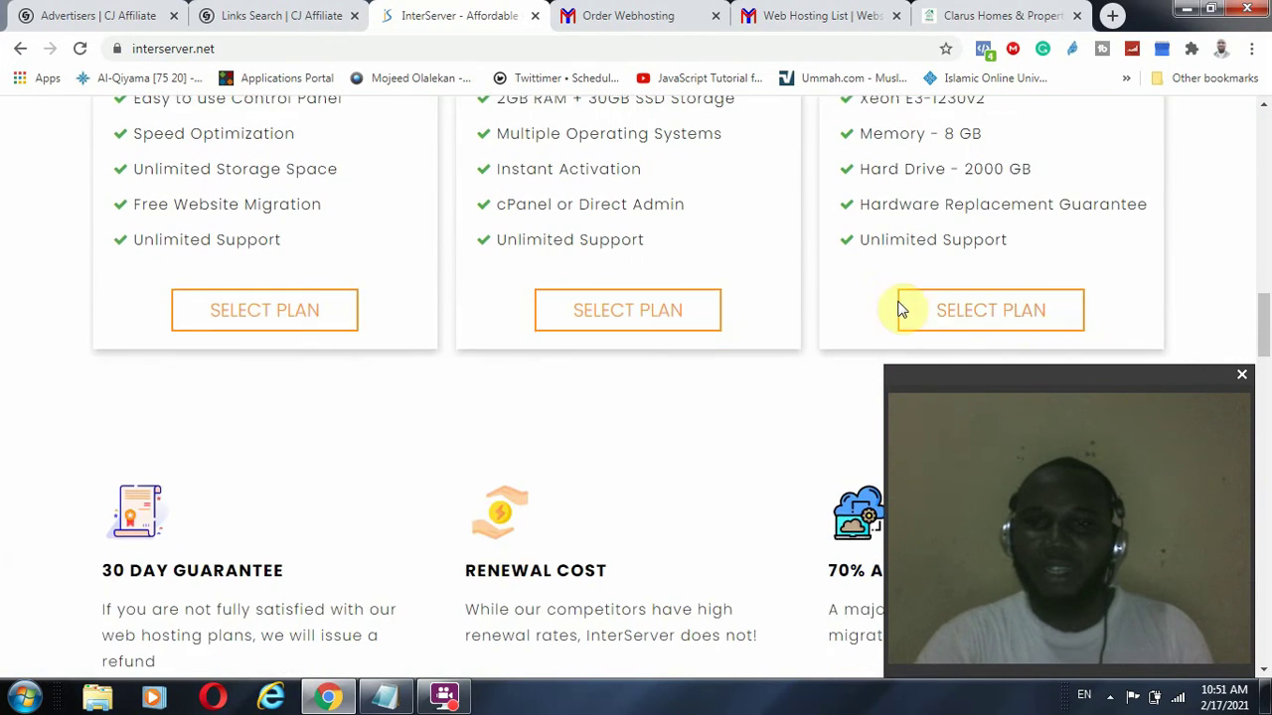
scroll(894, 303, up, 1)
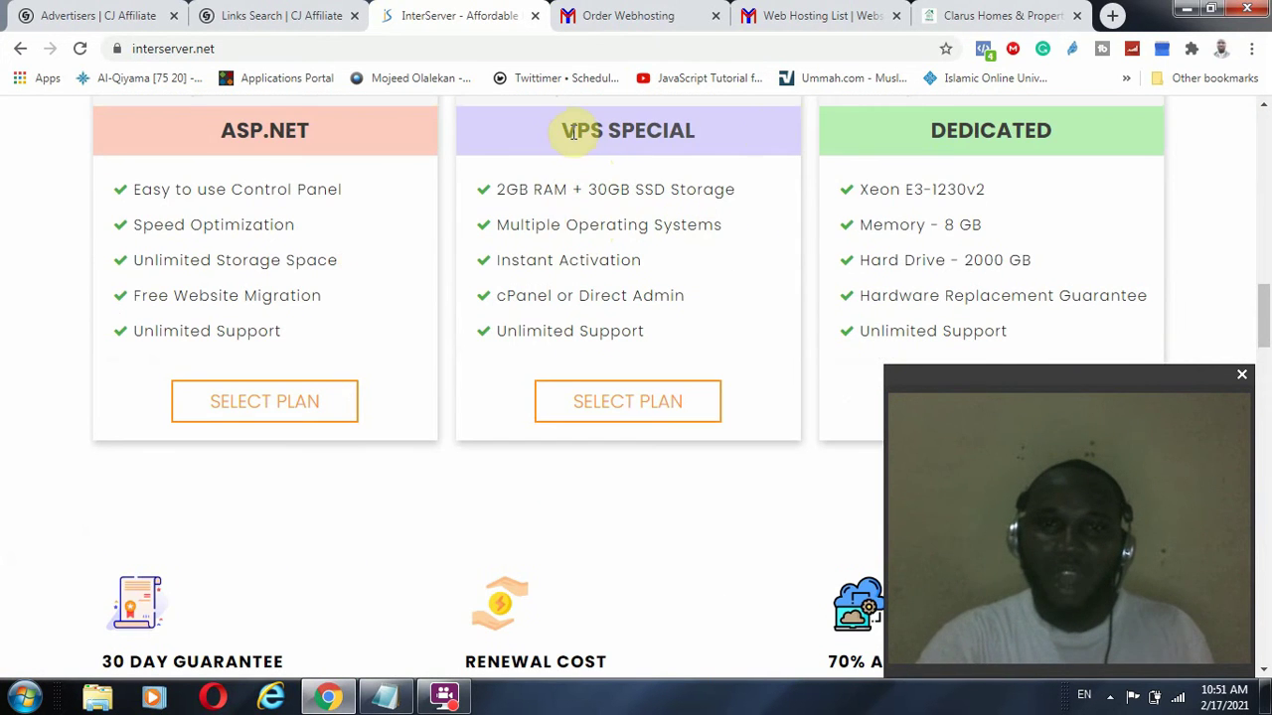
Highlight the VPS Special plan's RAM, SSD storage and remaining feature lines while reading them.
drag(604, 132, 719, 133)
drag(529, 188, 478, 197)
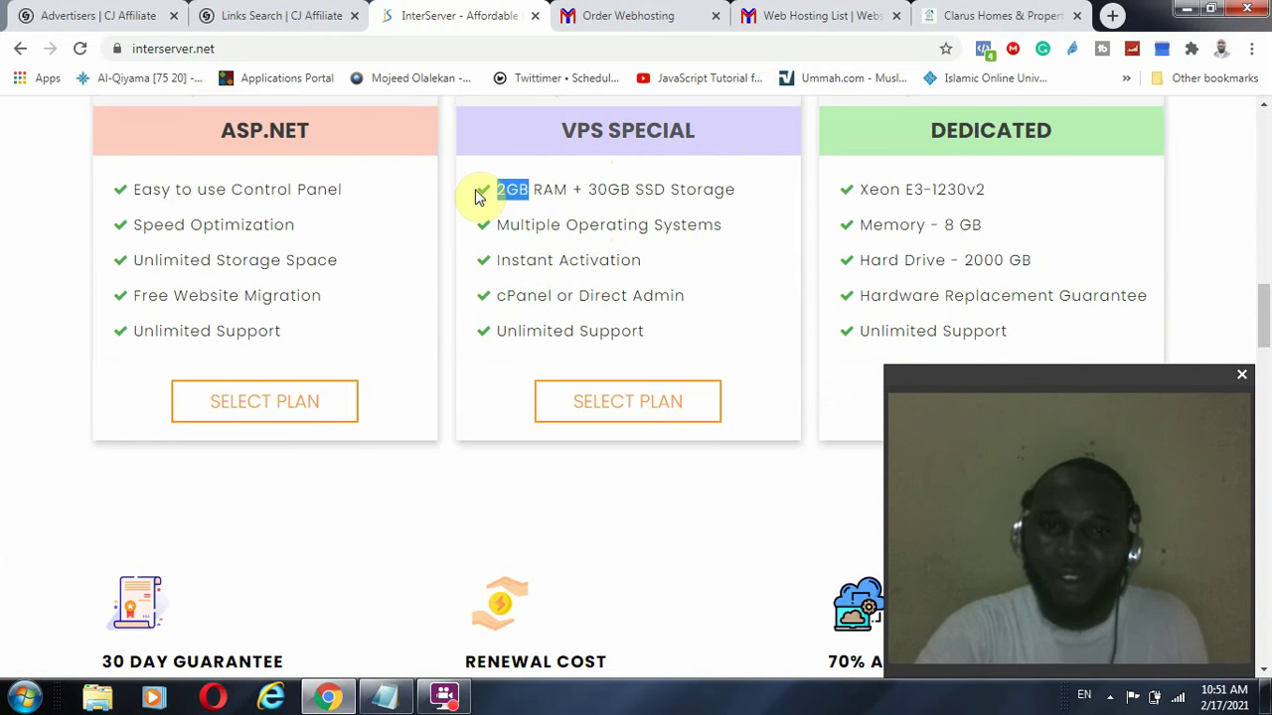
drag(588, 188, 728, 189)
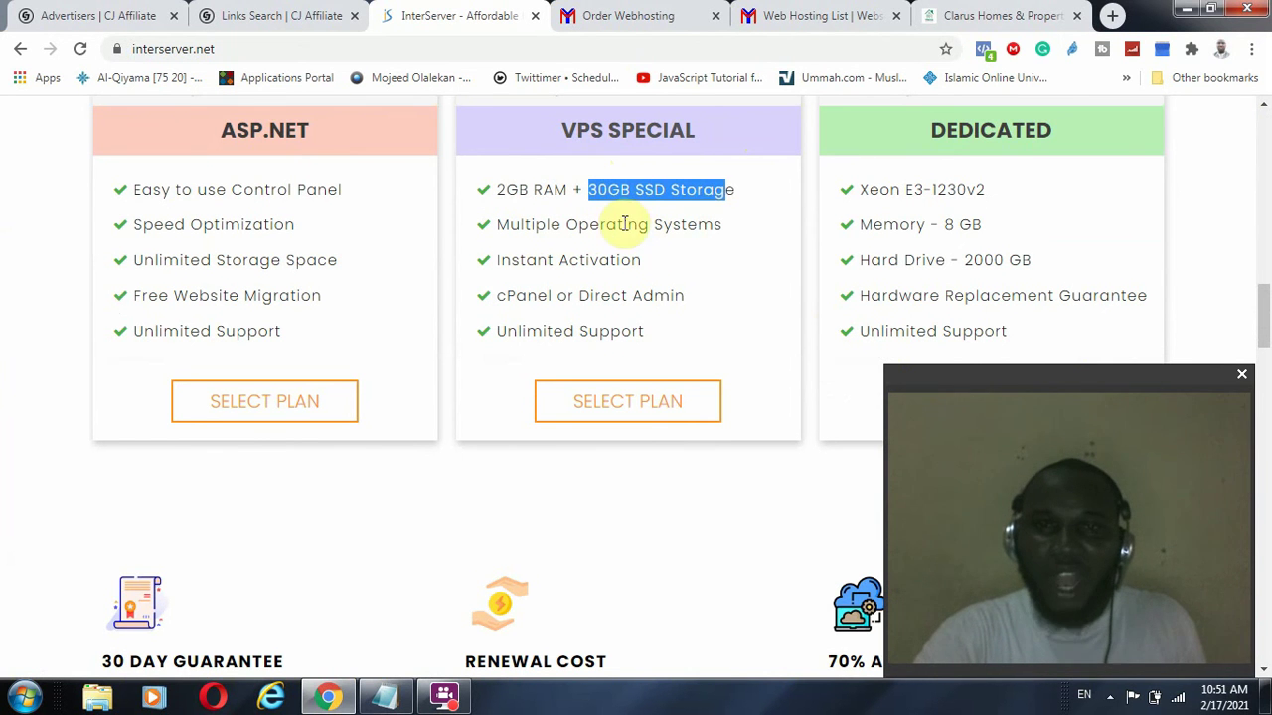
drag(497, 222, 639, 331)
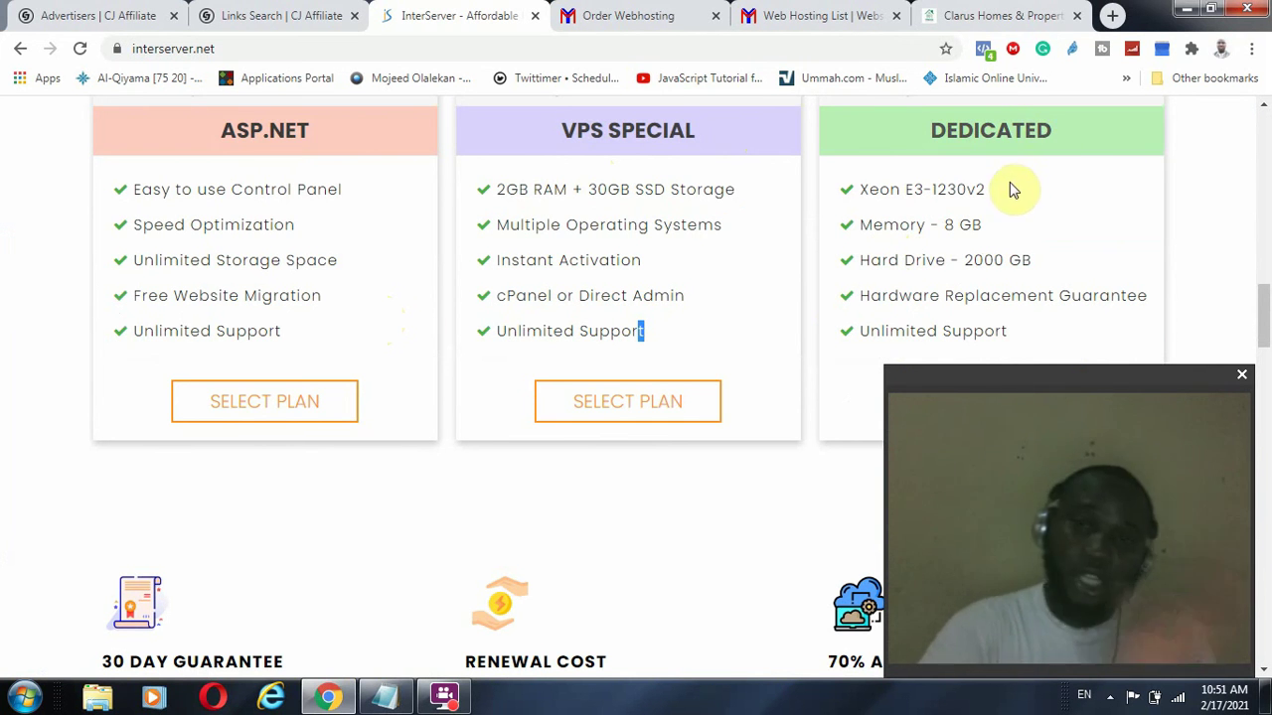
Examine the service guarantees, Cloud Apps and customer reviews on the InterServer home page.
scroll(691, 386, down, 4)
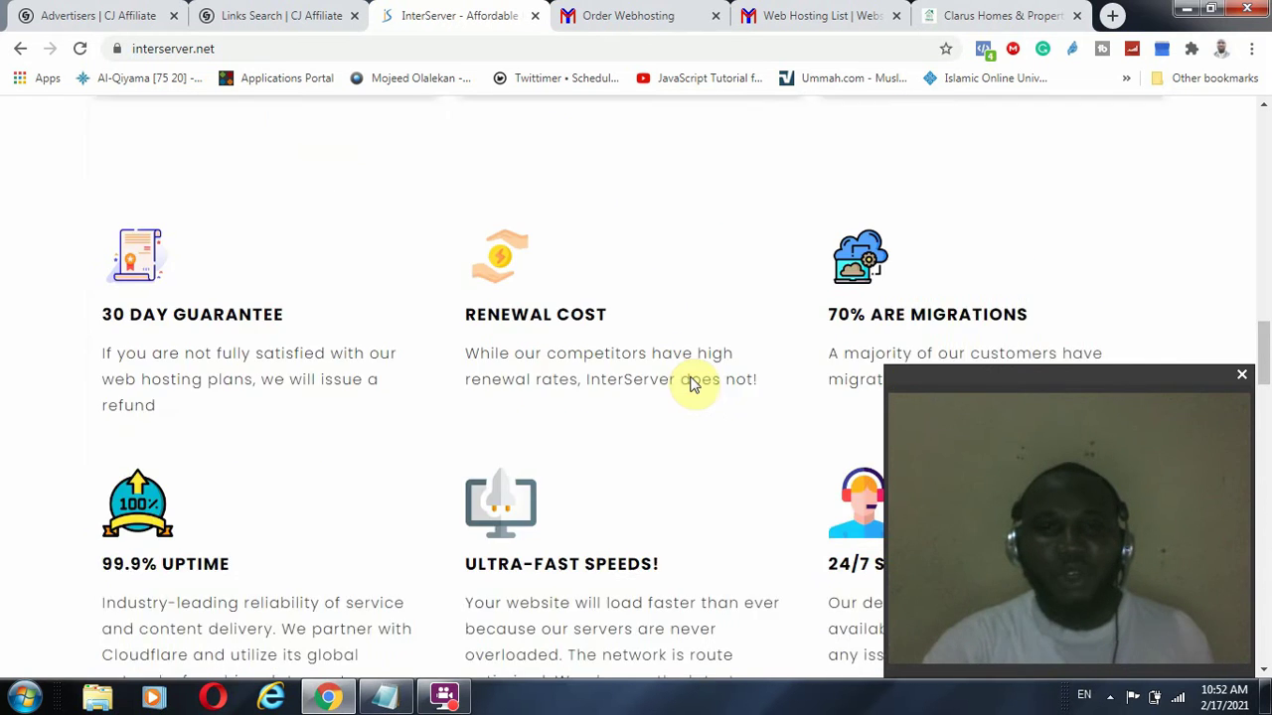
scroll(693, 383, down, 7)
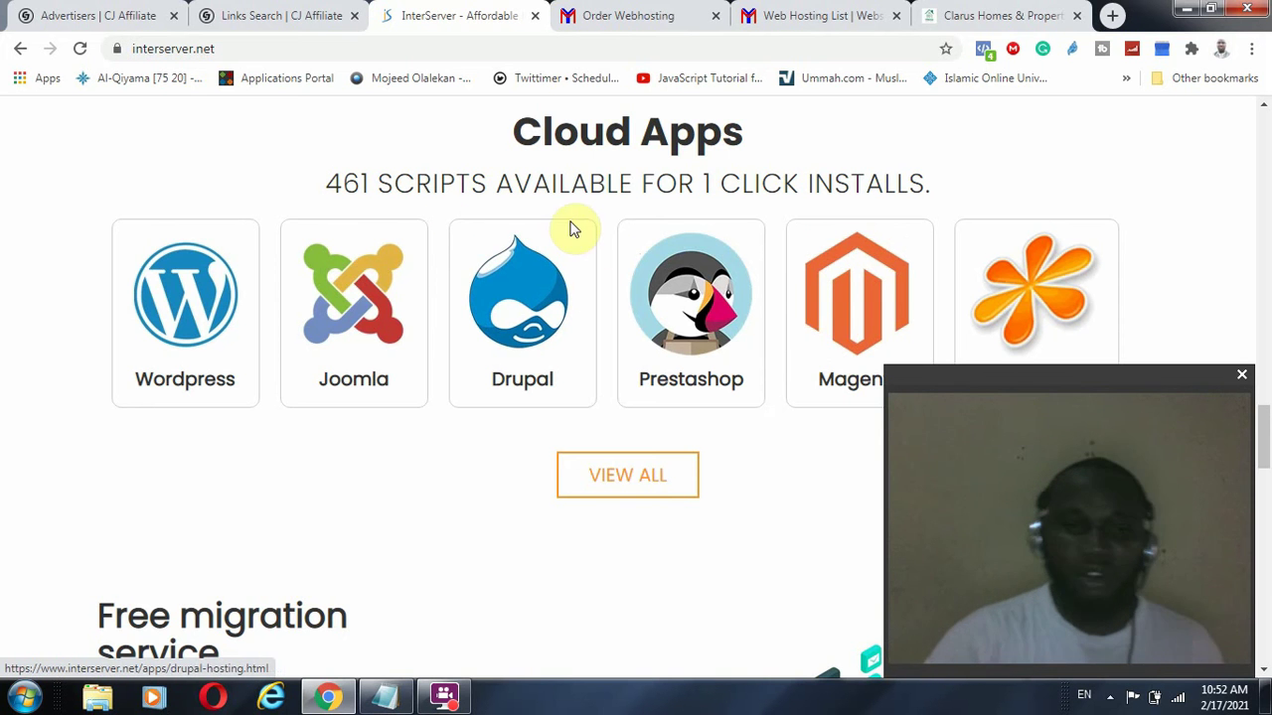
scroll(622, 285, down, 2)
scroll(627, 287, up, 5)
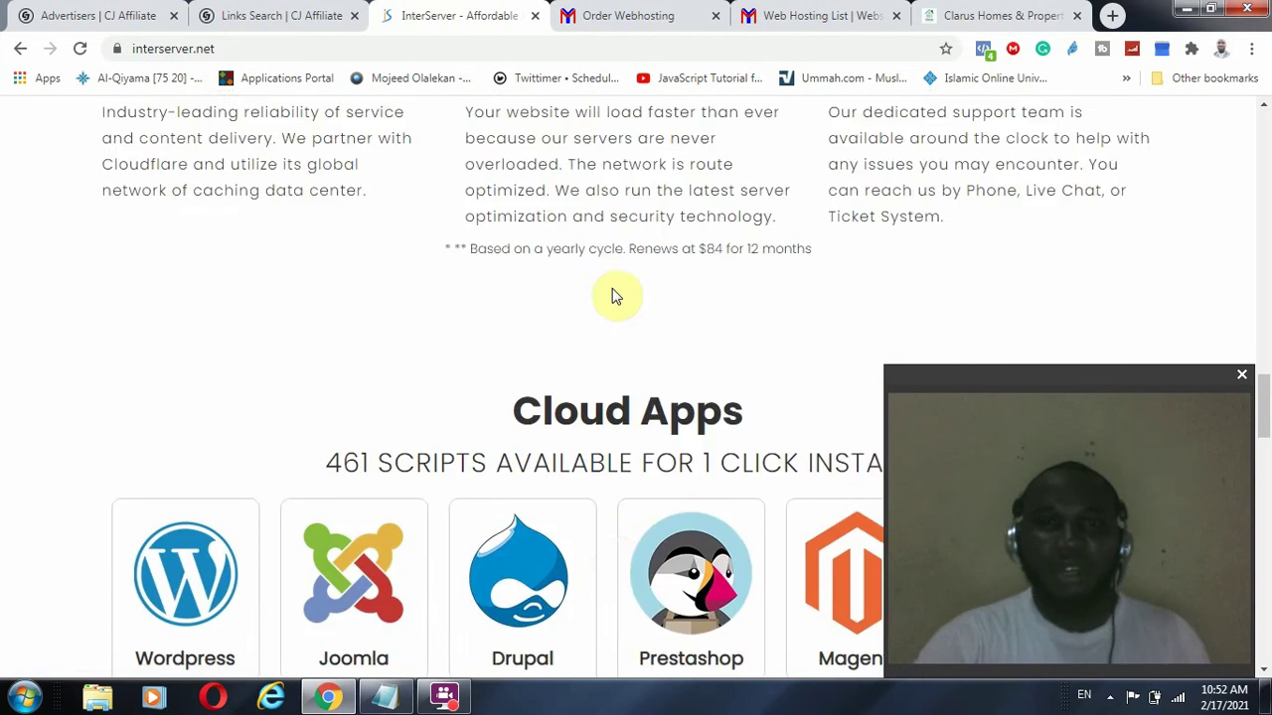
scroll(616, 296, up, 13)
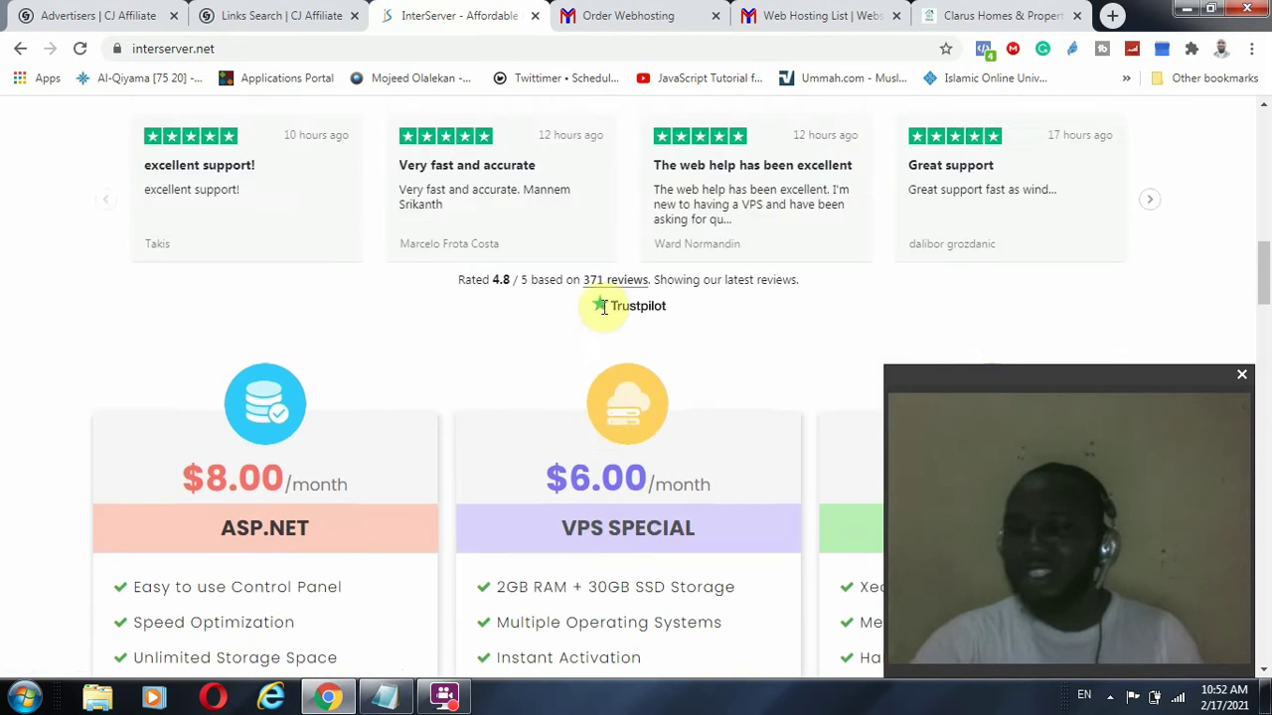
scroll(600, 328, up, 10)
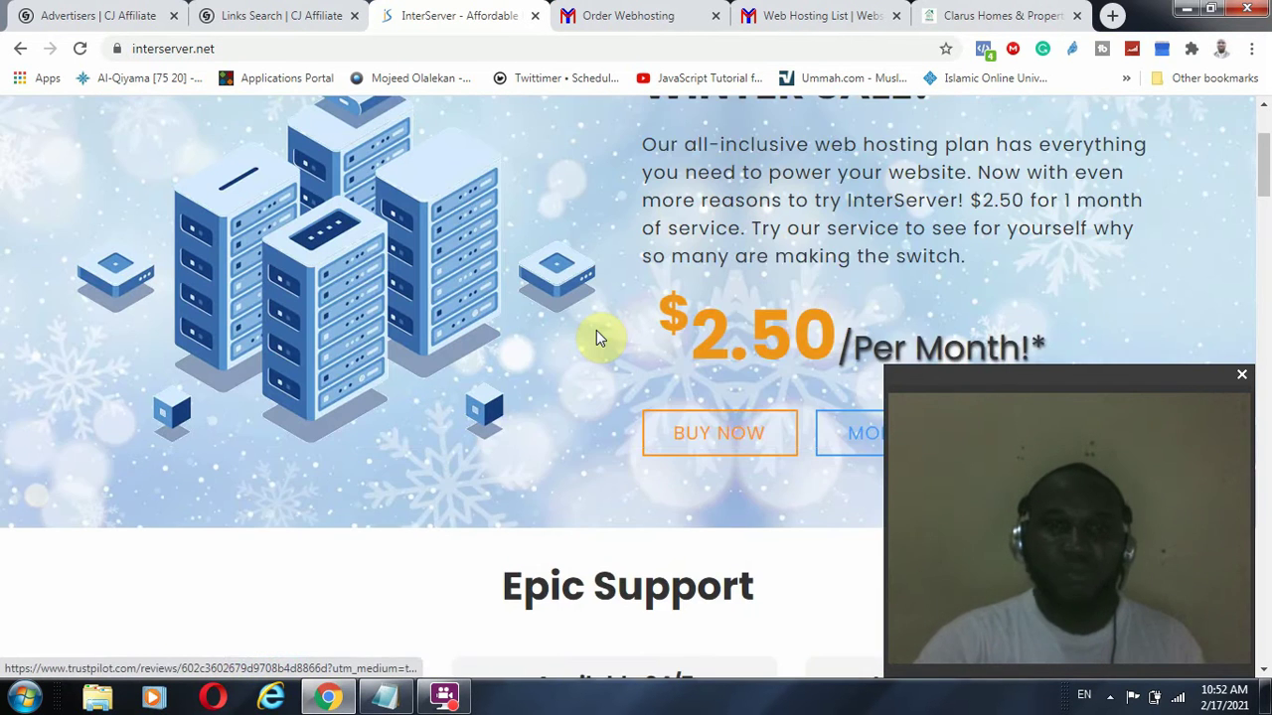
scroll(596, 338, up, 3)
Open the Standard Web Hosting page from InterServer's web hosting offers.
mouse_move(631, 153)
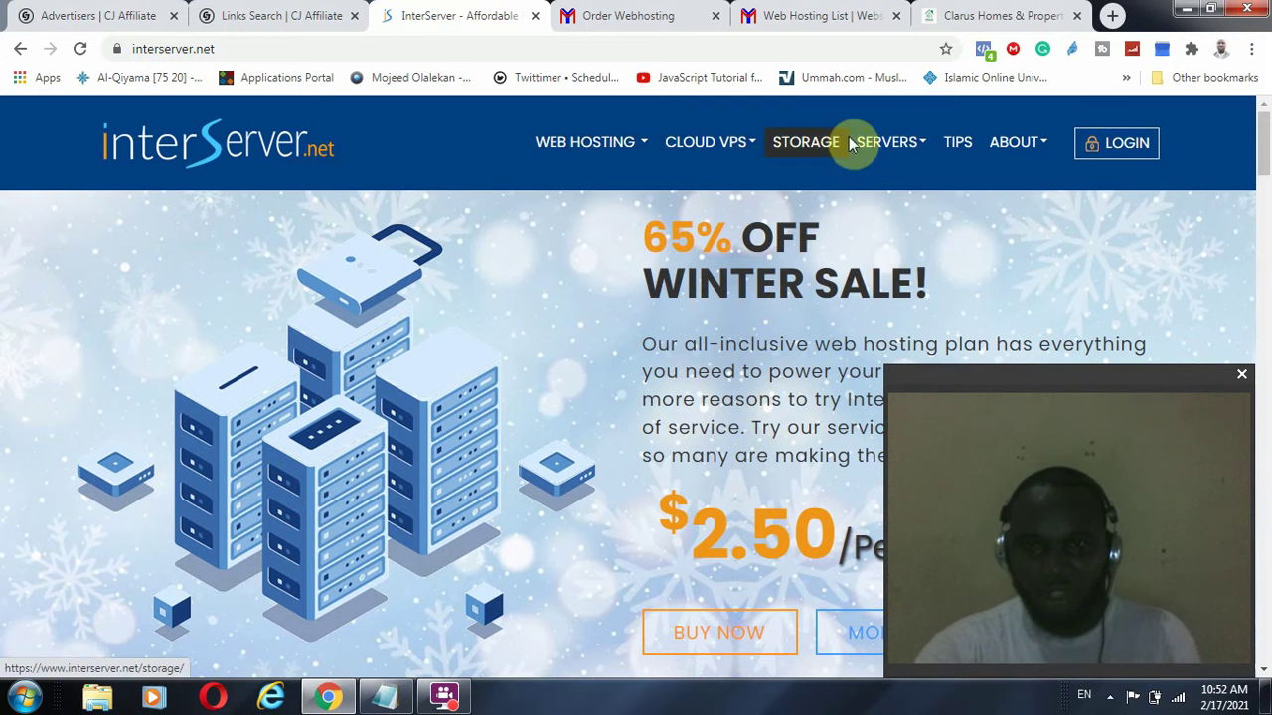
mouse_move(904, 139)
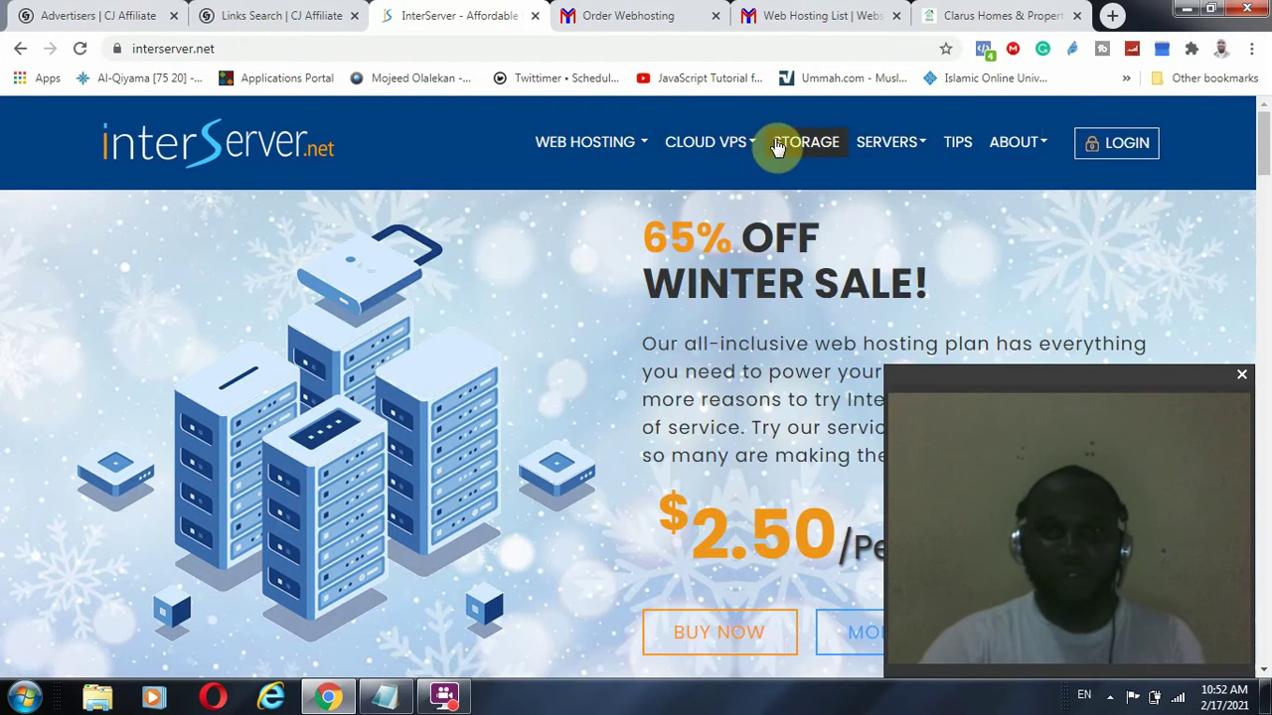
mouse_move(567, 136)
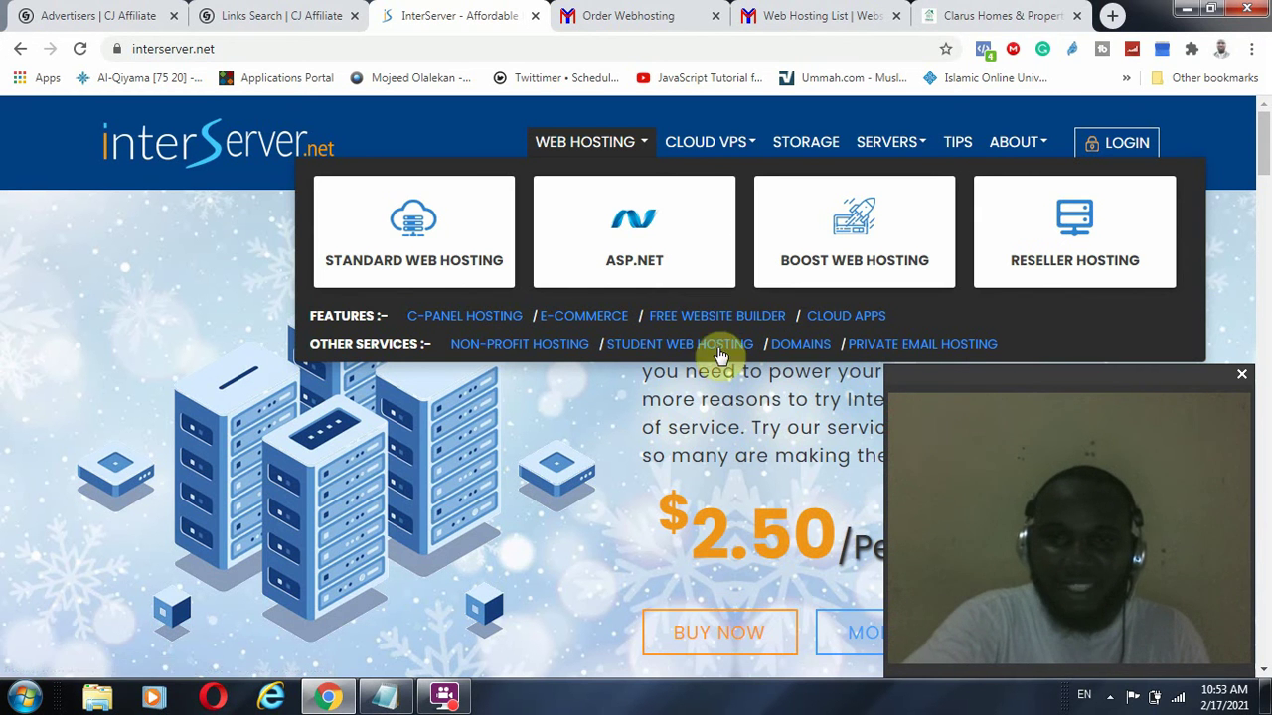
click(402, 228)
Examine the Standard Web Hosting monthly price and the features included in the package.
scroll(659, 347, down, 3)
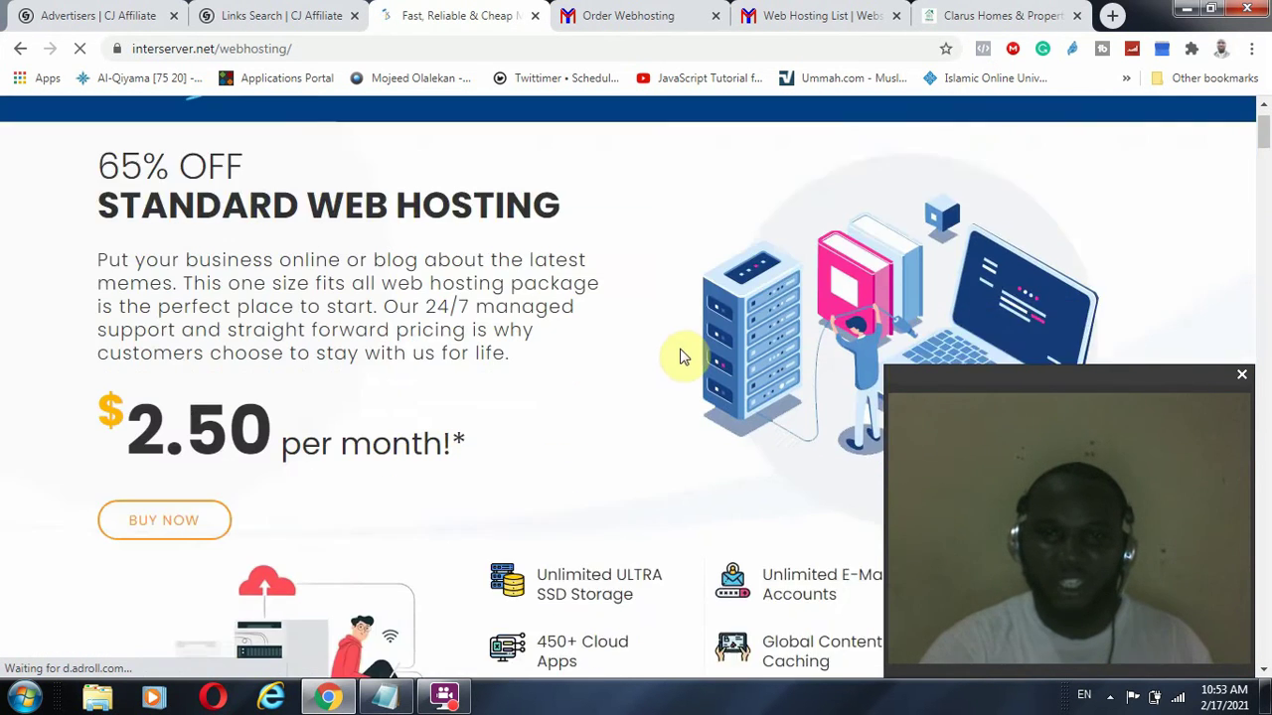
scroll(676, 356, down, 2)
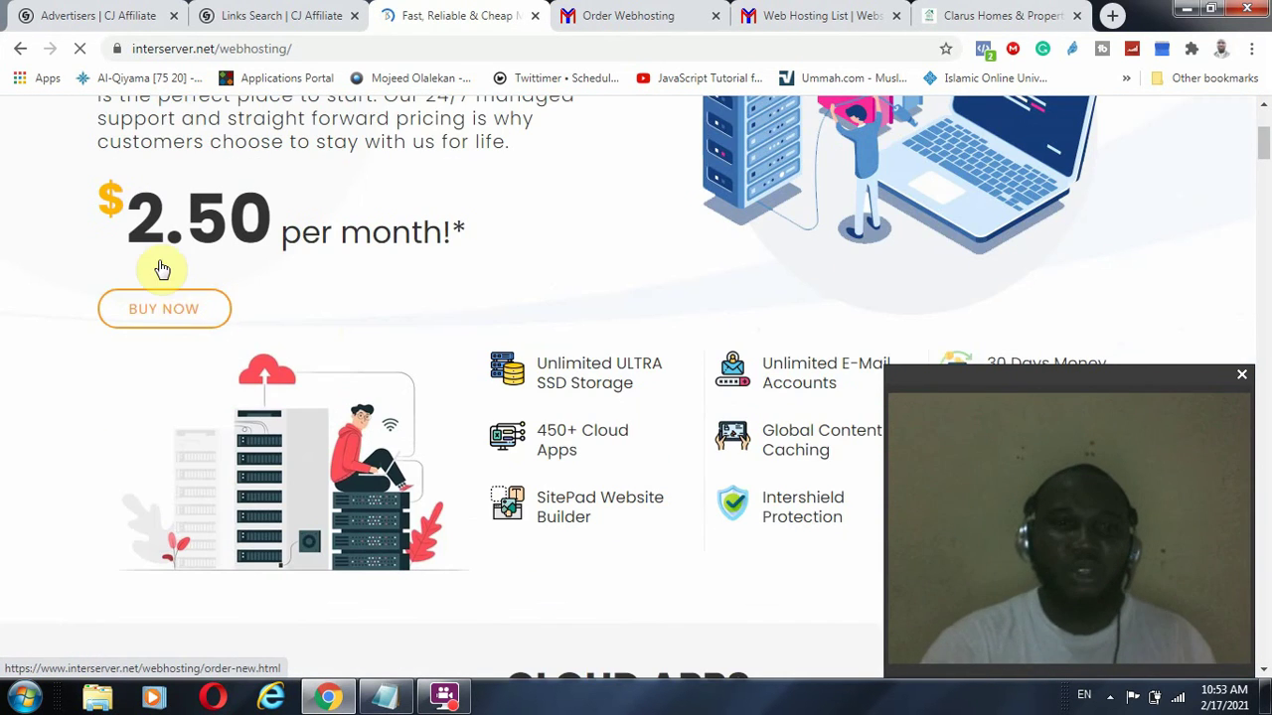
drag(162, 269, 581, 316)
scroll(517, 318, down, 2)
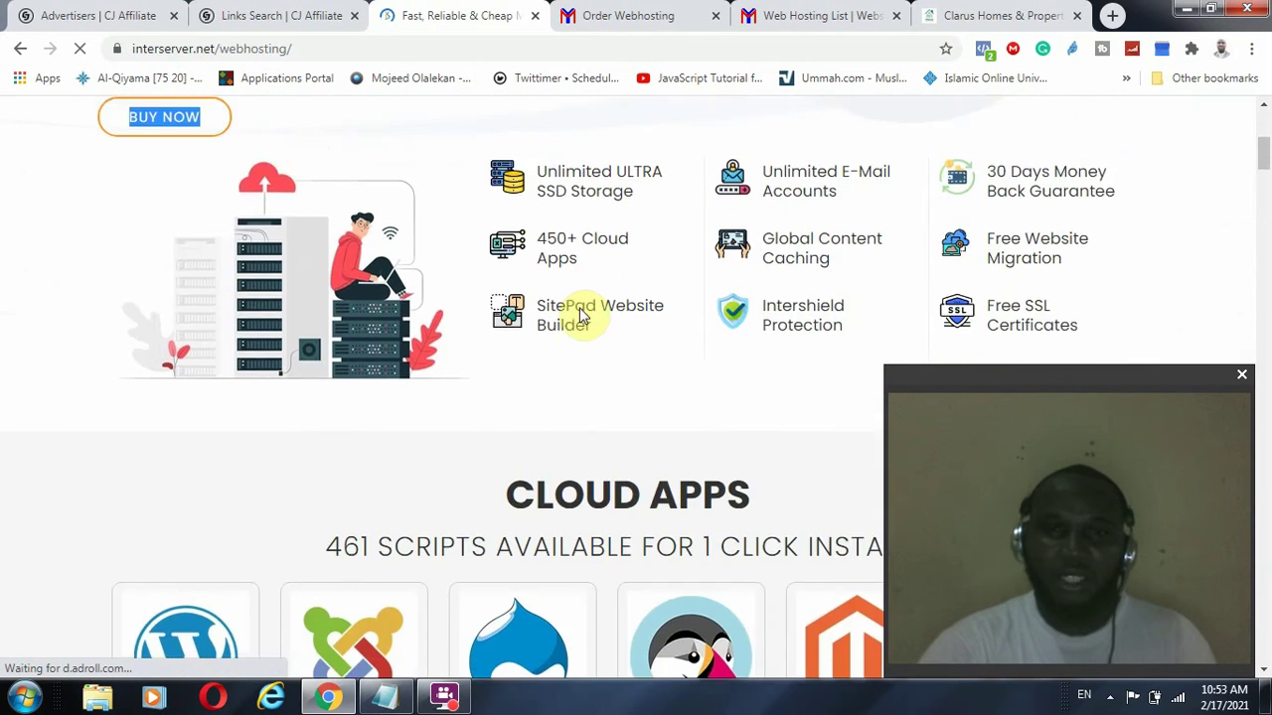
scroll(581, 316, up, 2)
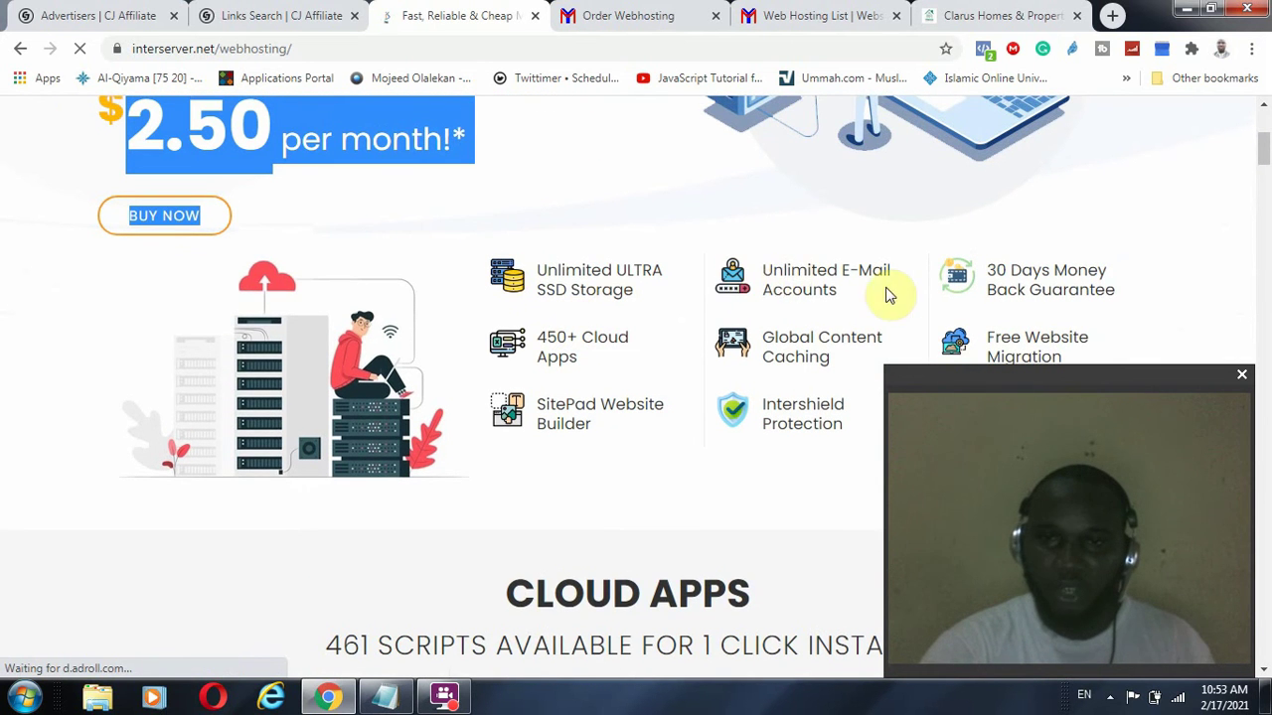
scroll(795, 259, down, 3)
scroll(480, 223, up, 1)
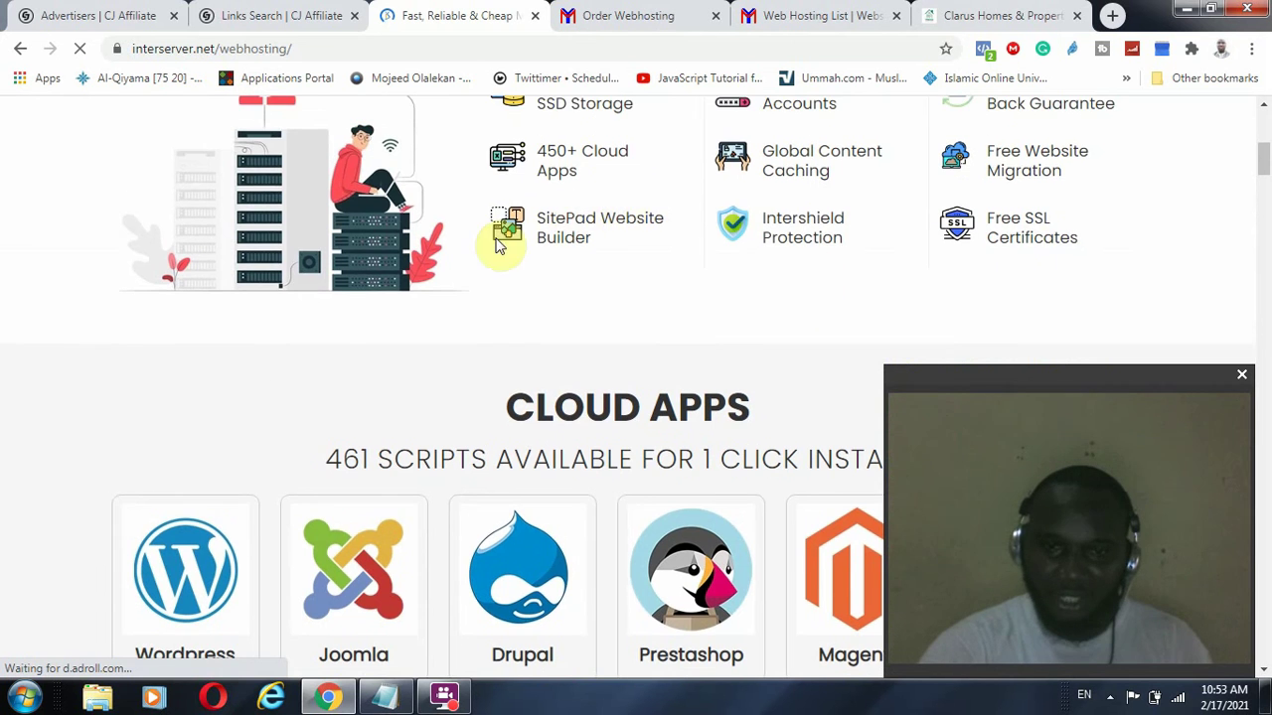
Read through the web hosting page's security, caching, control panel and free migration sections.
scroll(499, 239, down, 6)
scroll(603, 354, down, 5)
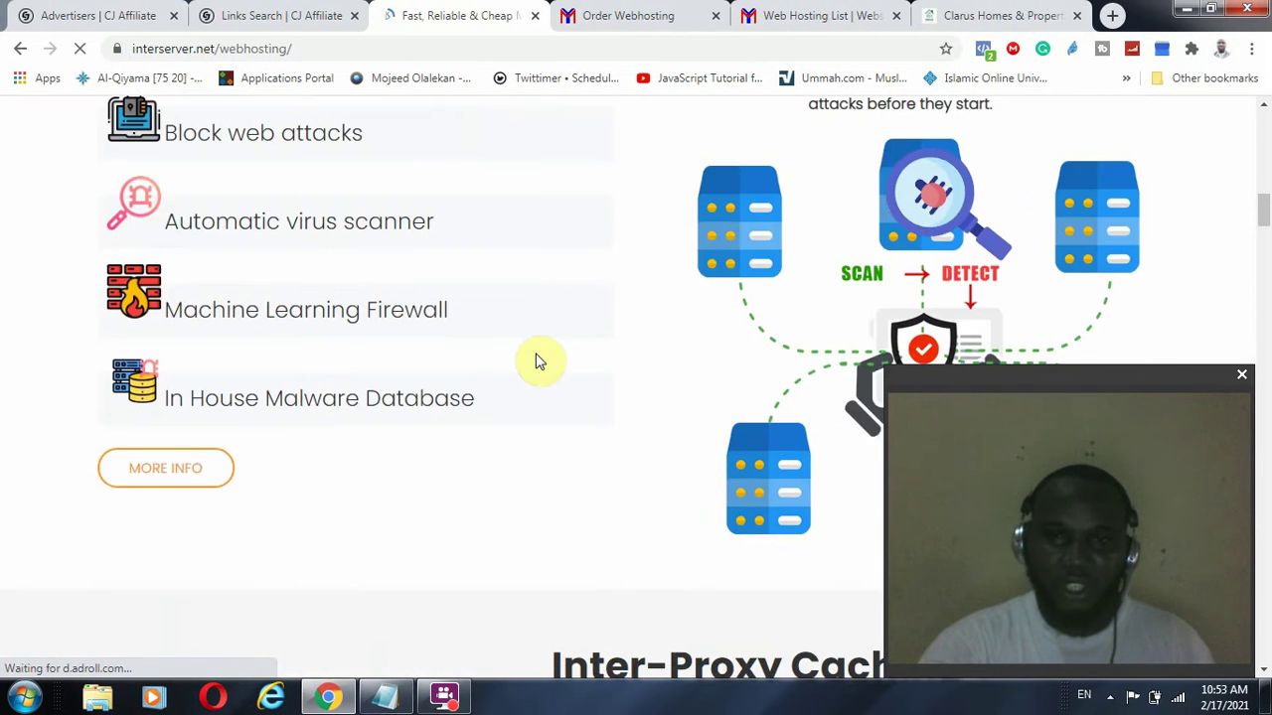
scroll(506, 347, up, 2)
scroll(917, 316, down, 2)
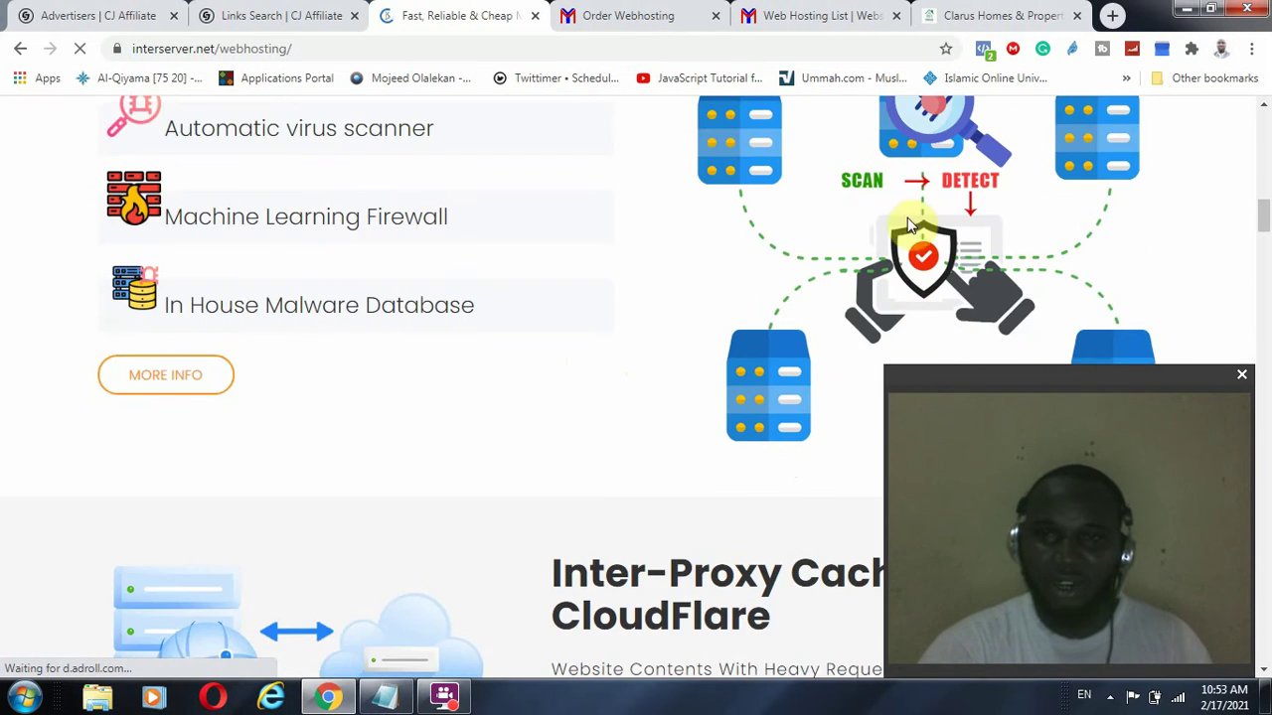
scroll(695, 398, down, 3)
scroll(717, 372, down, 10)
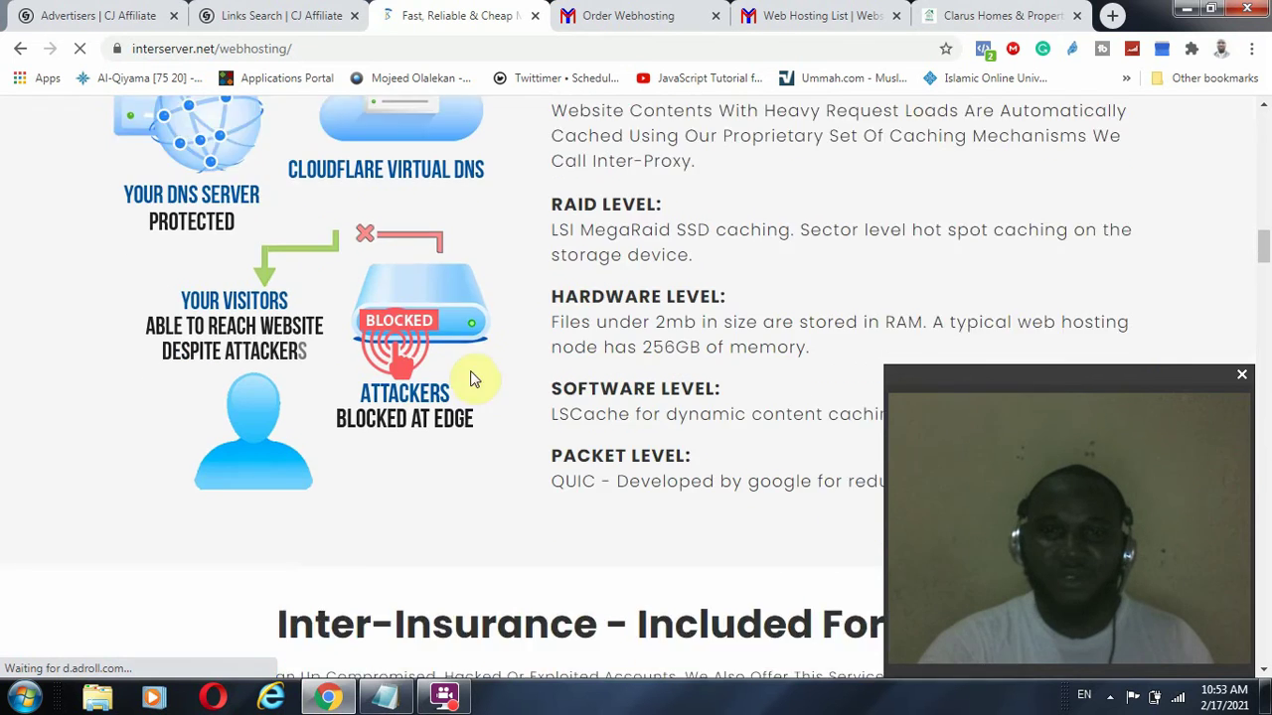
scroll(553, 369, down, 12)
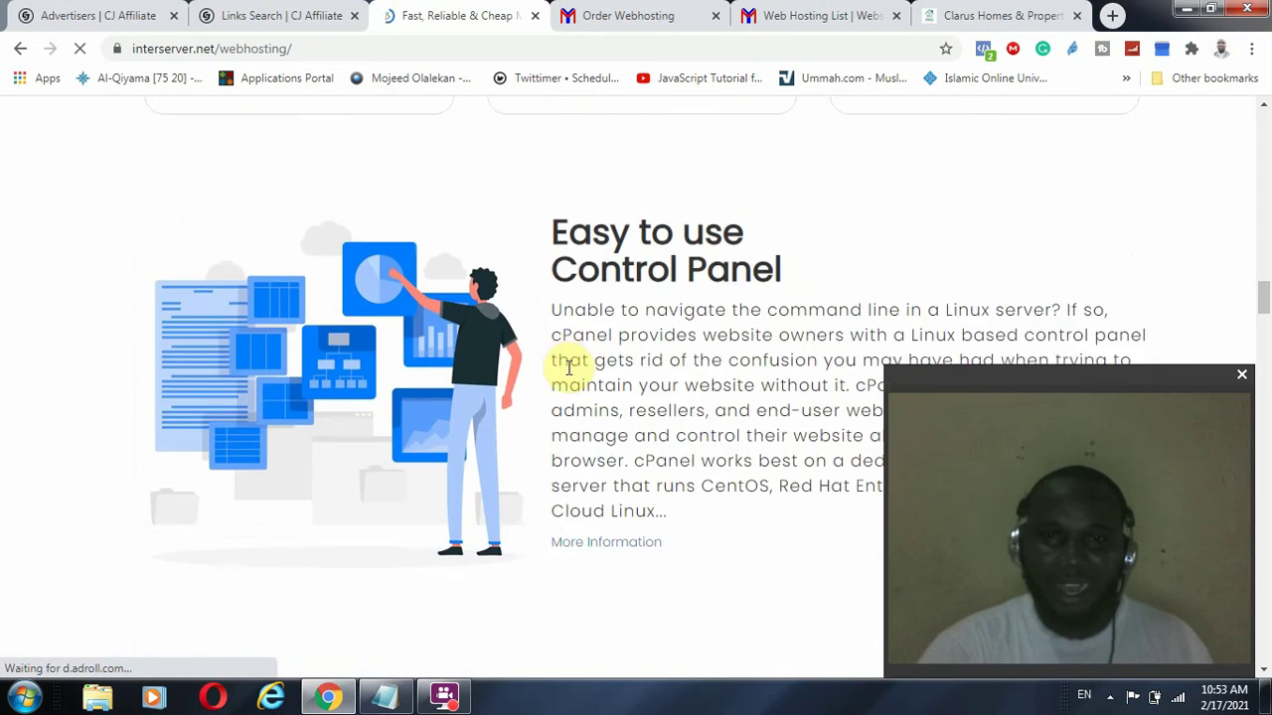
scroll(581, 379, down, 15)
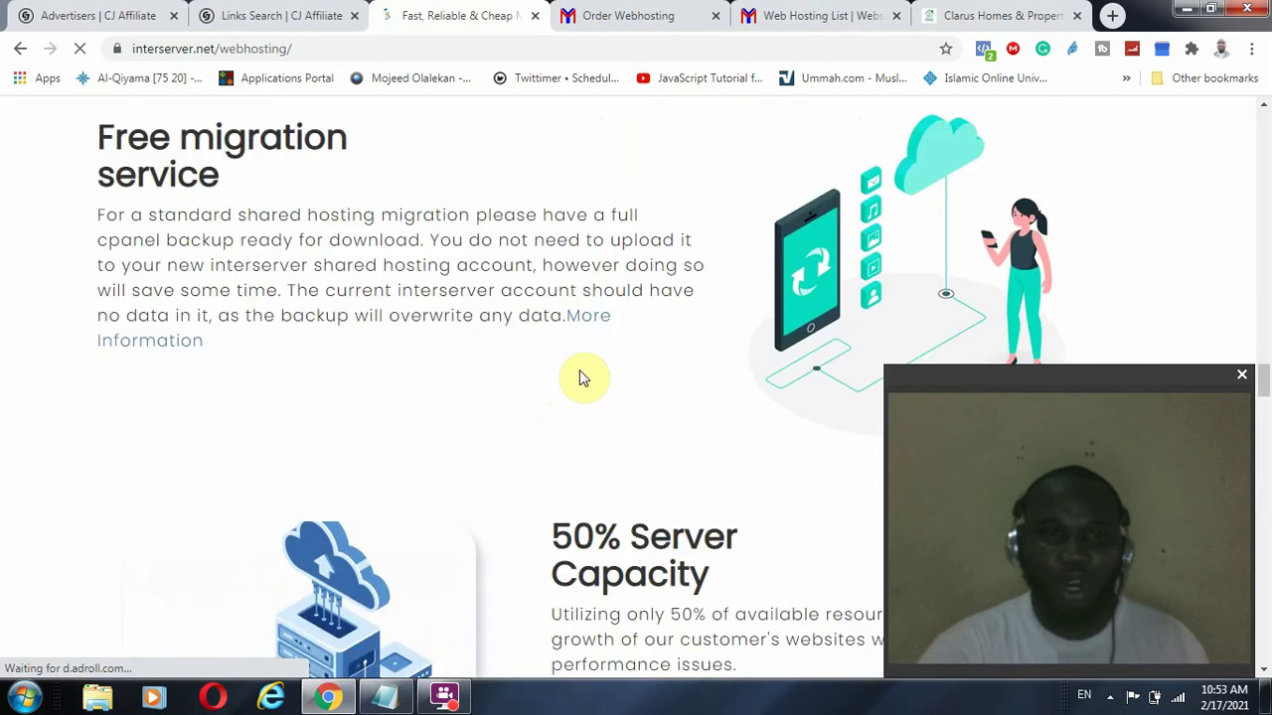
Review the Web Hosting Features table and the questions on unlimited storage and shared hosting.
scroll(579, 372, down, 9)
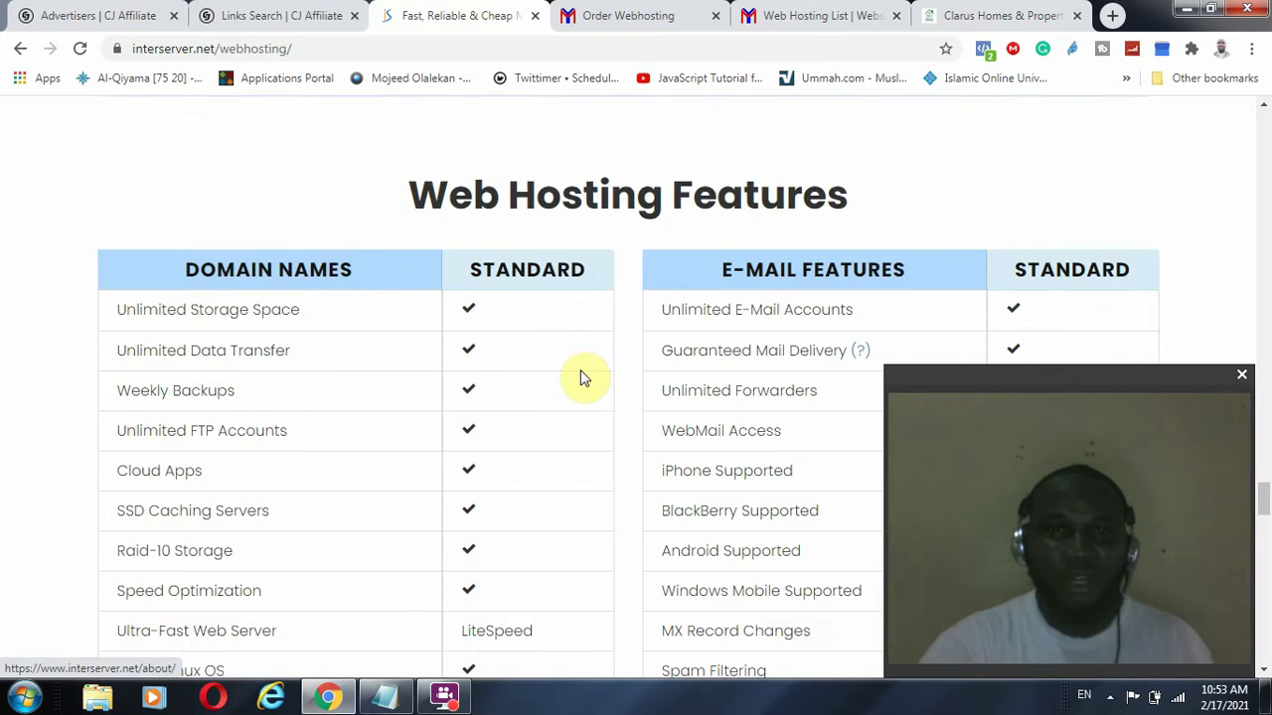
scroll(579, 371, up, 3)
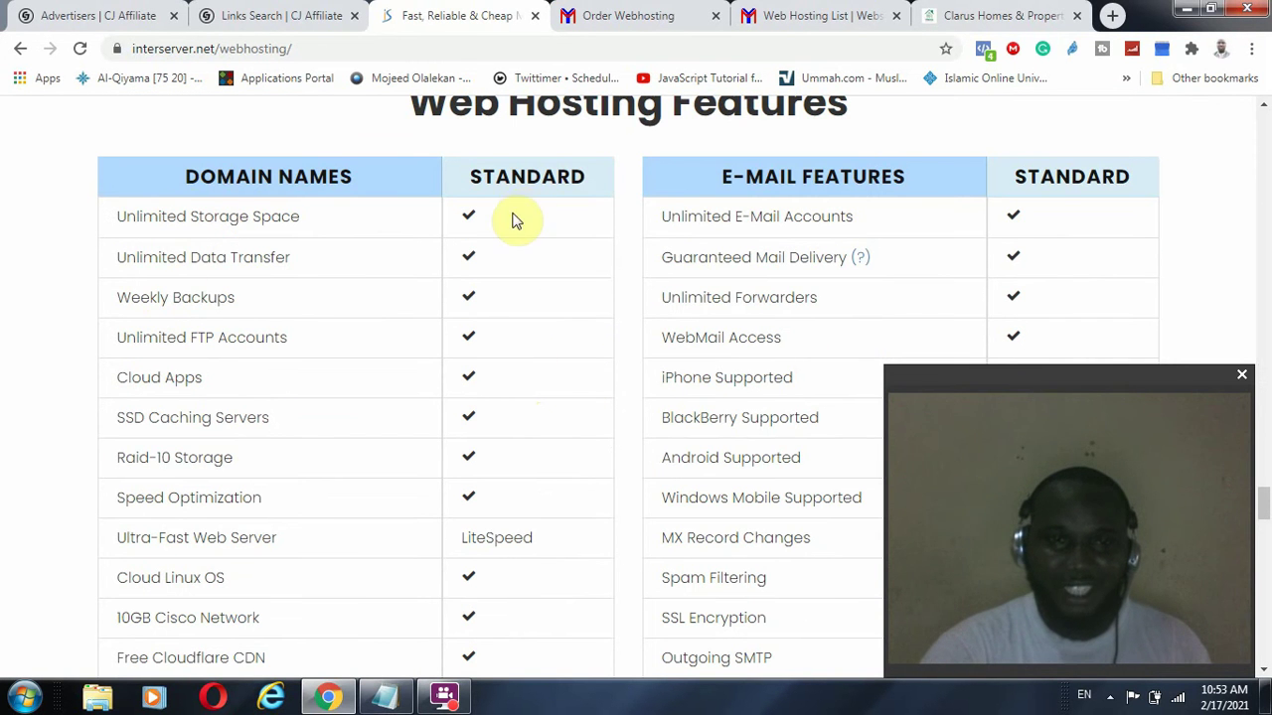
scroll(457, 224, down, 3)
scroll(469, 374, down, 10)
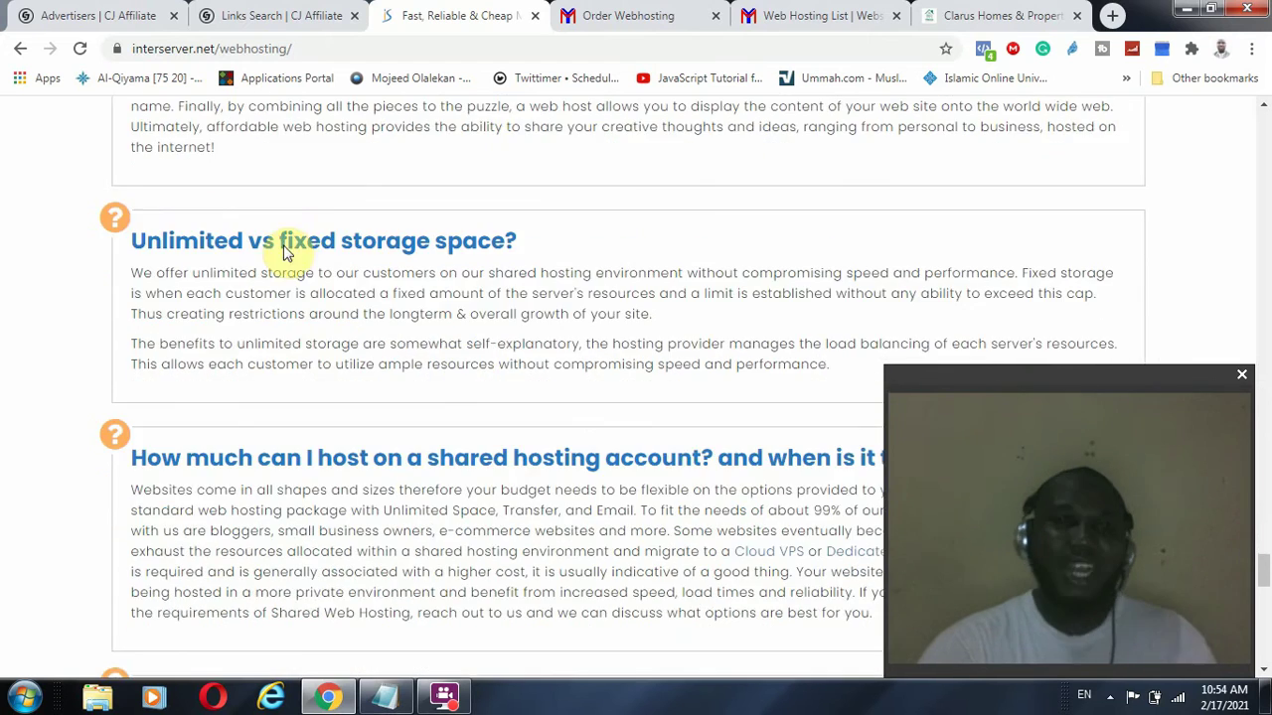
scroll(397, 249, up, 10)
scroll(360, 432, up, 15)
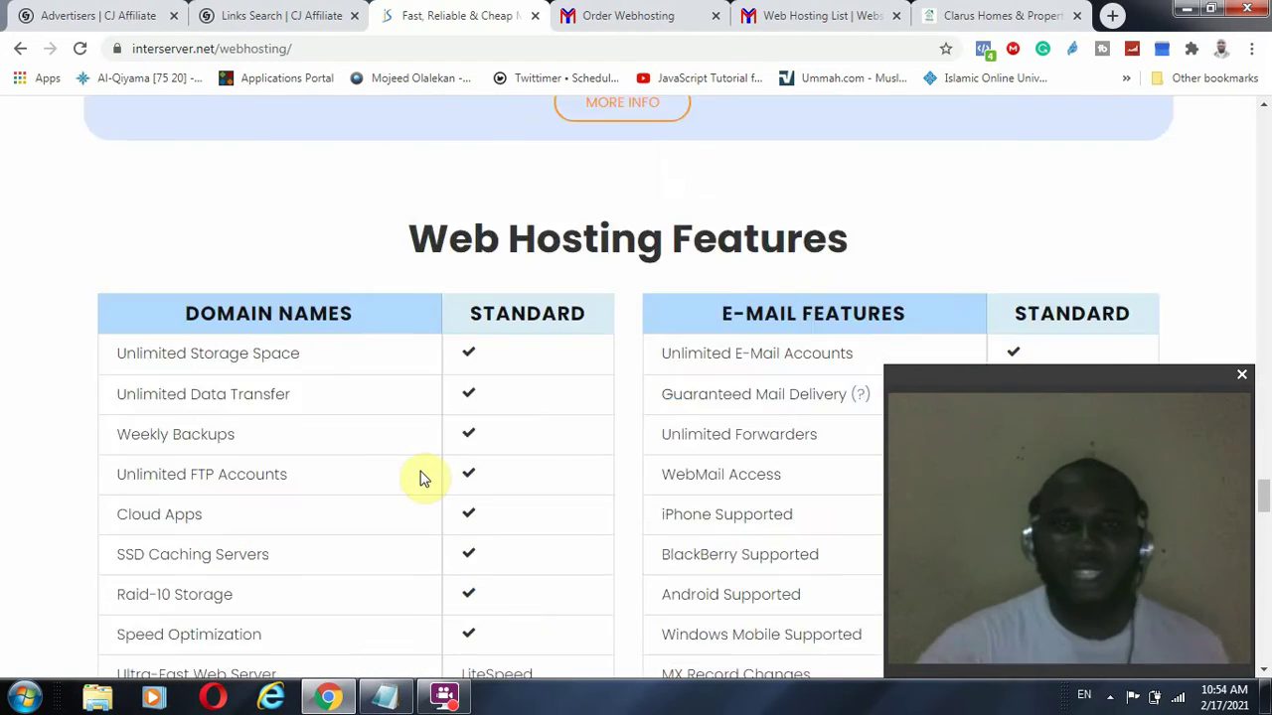
Start an order for the Standard Web Hosting plan priced at $2.50 per month.
scroll(536, 348, up, 15)
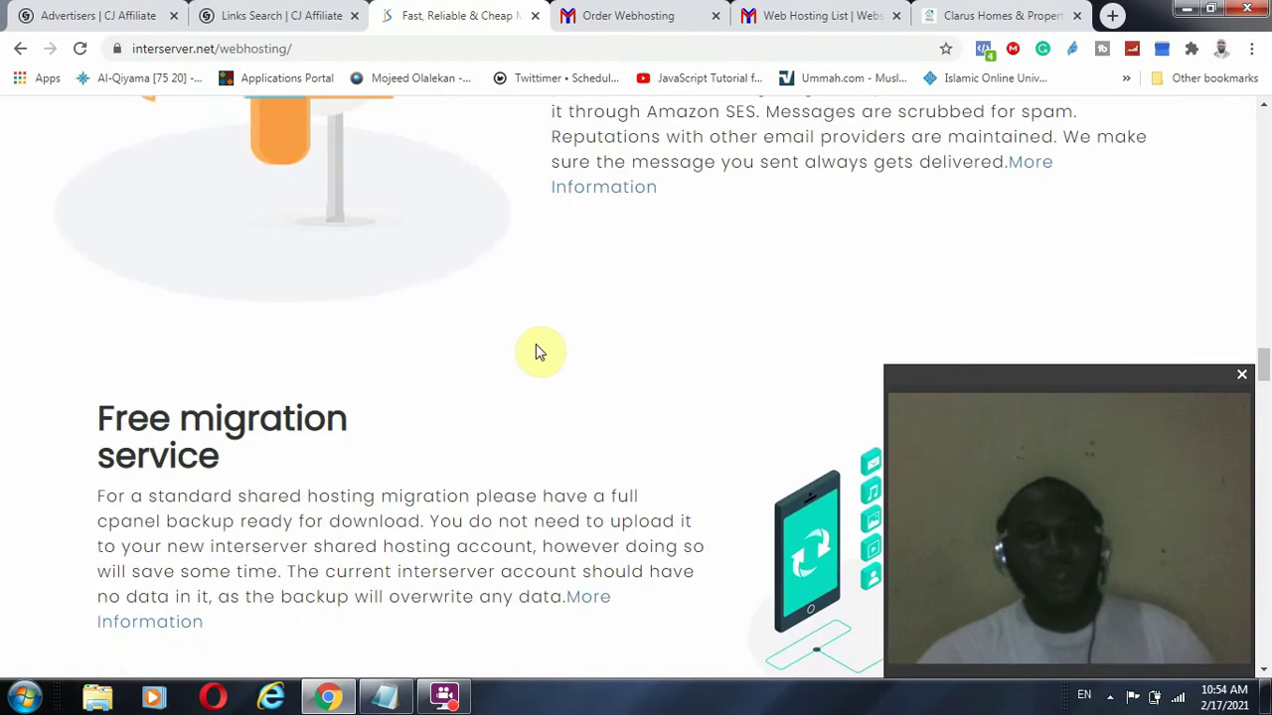
scroll(531, 368, up, 15)
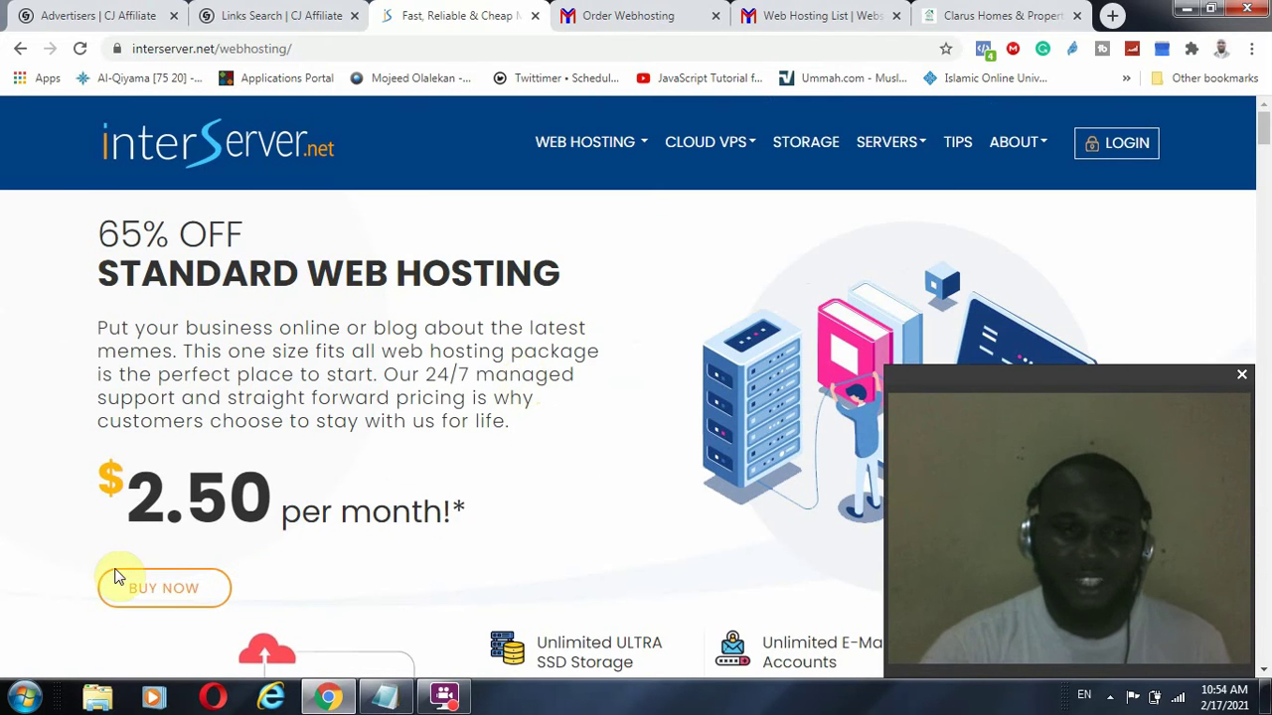
click(177, 589)
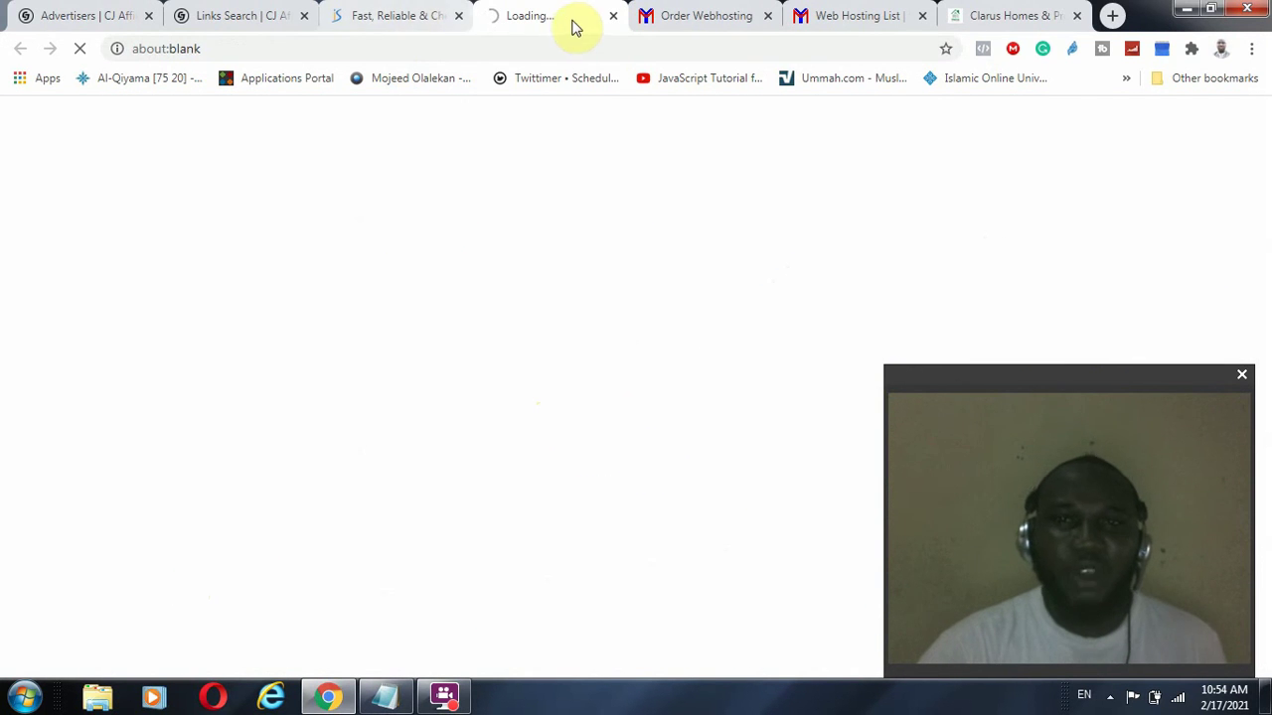
Switch to the Notepad notes and insert five line breaks after "Domain registration".
click(385, 696)
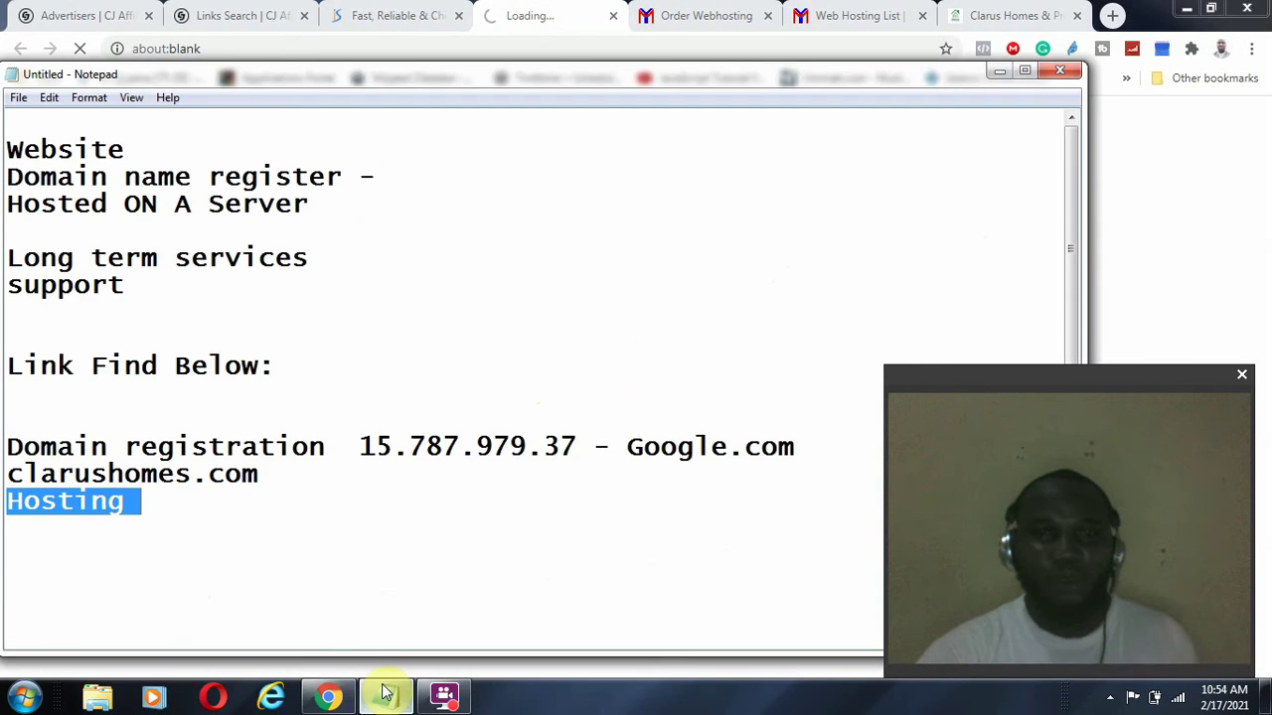
click(275, 446)
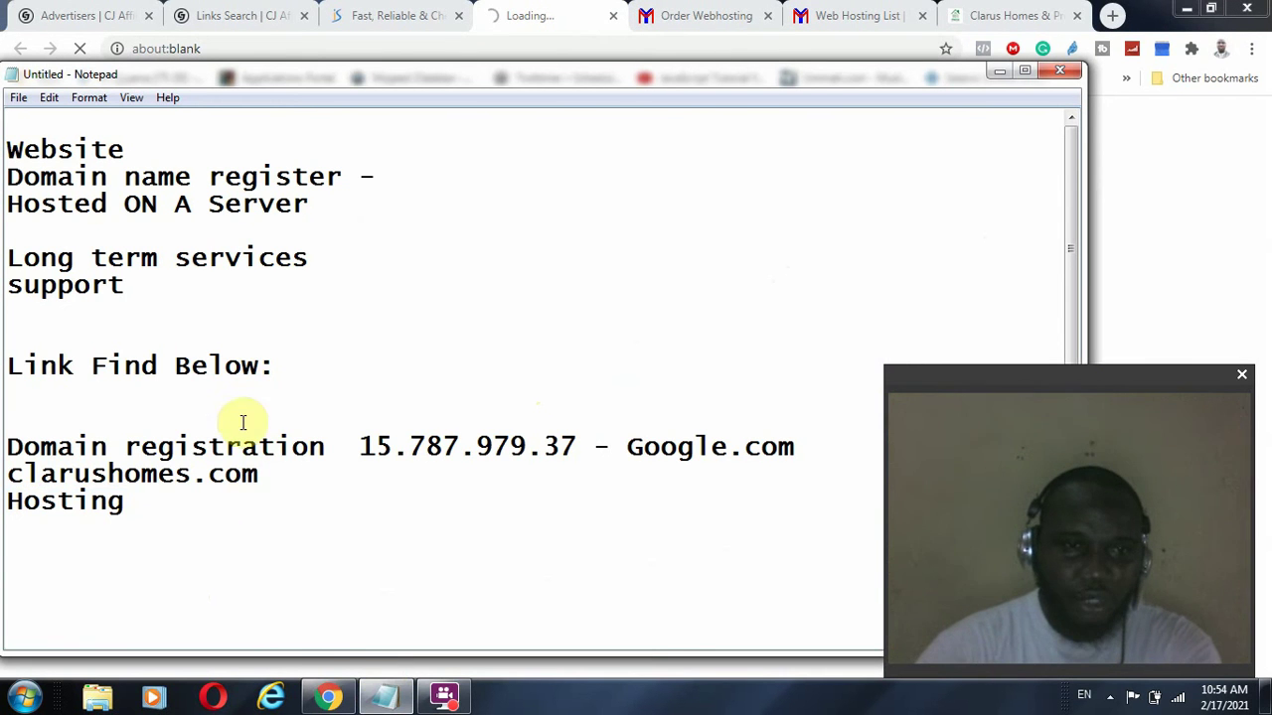
click(327, 447)
key(Return)
key(Return)
key(Return)
key(Return)
key(Return)
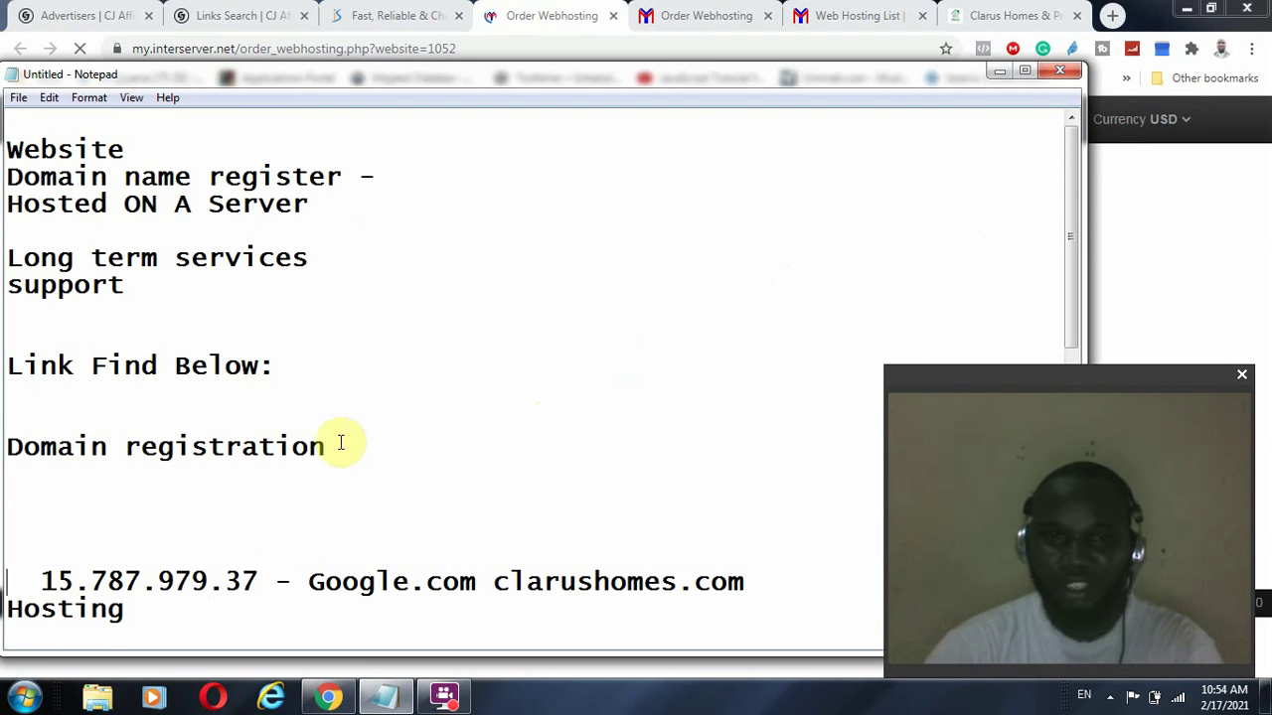
Highlight the "Domain registration" heading in the notes and add the word "Third" below it.
drag(338, 446, 5, 449)
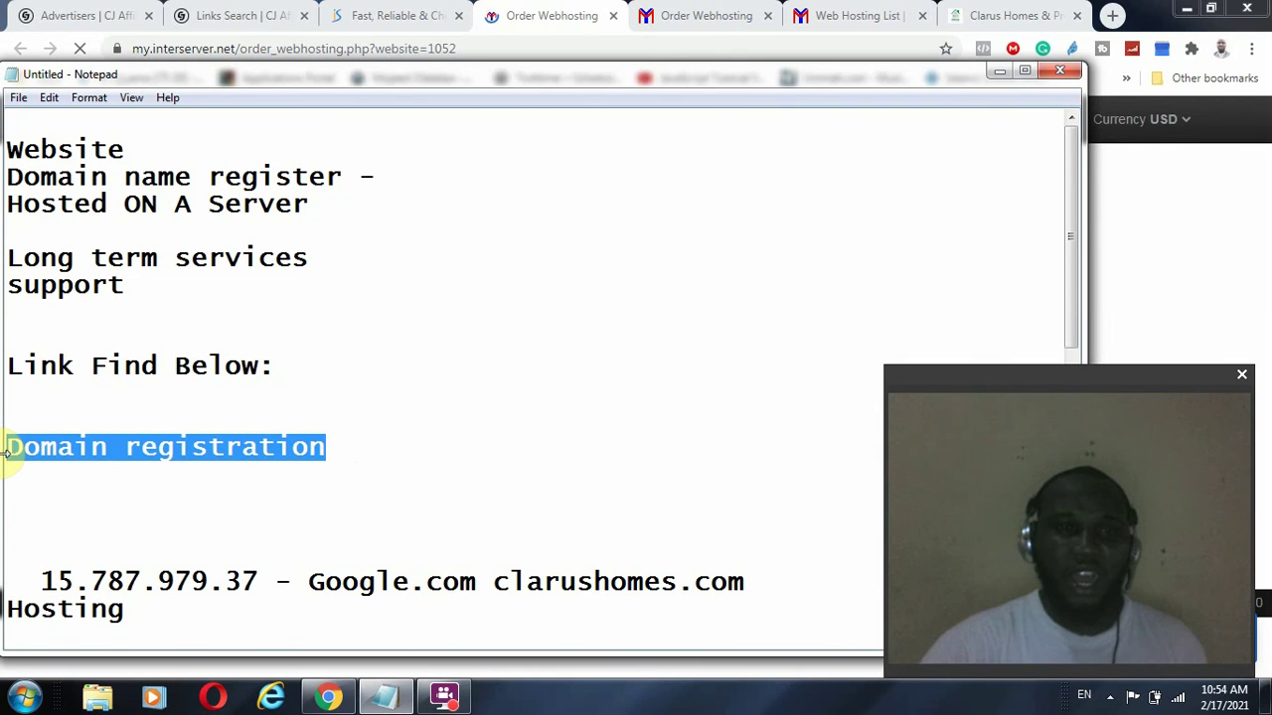
click(347, 431)
drag(335, 420, 80, 445)
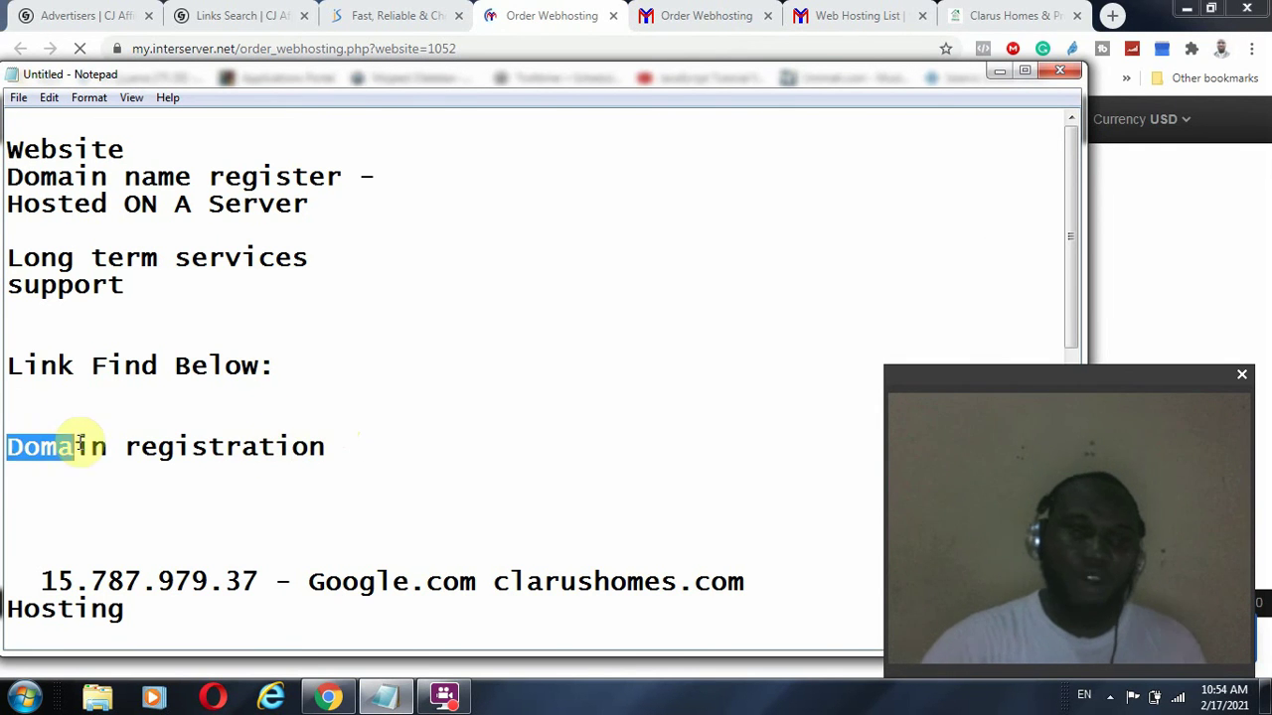
drag(377, 448, 8, 442)
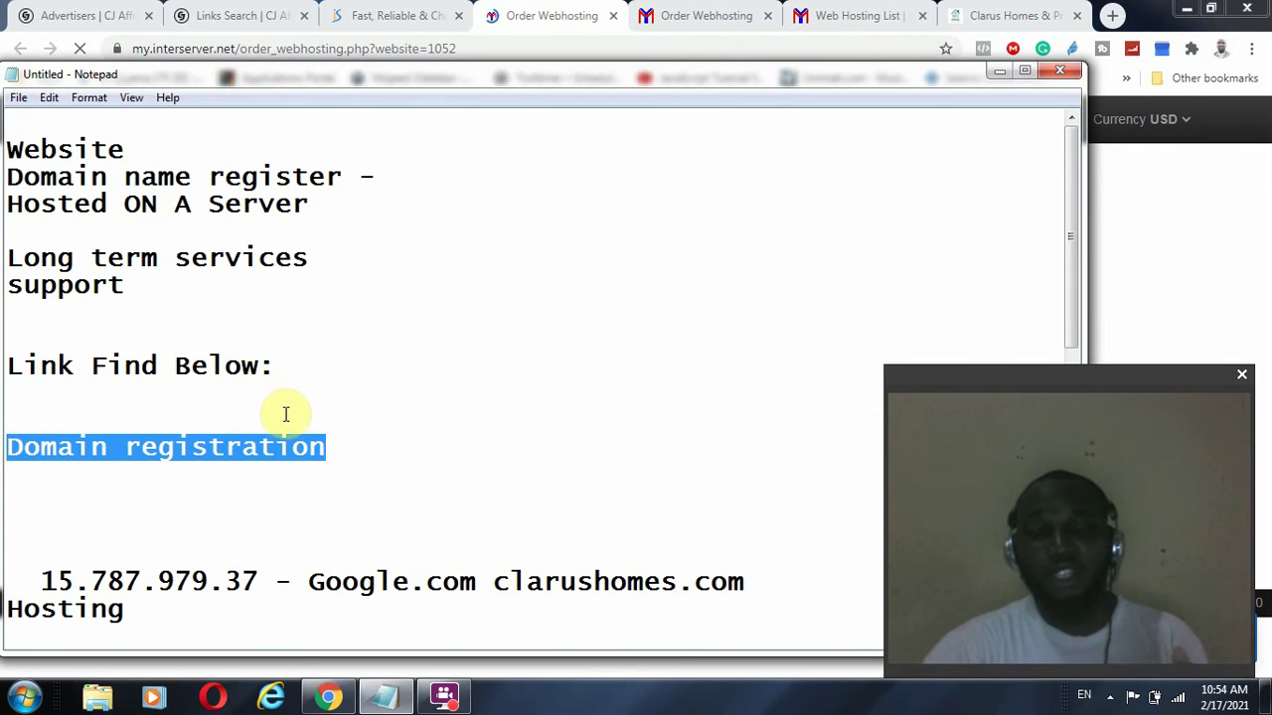
click(339, 474)
key(Return)
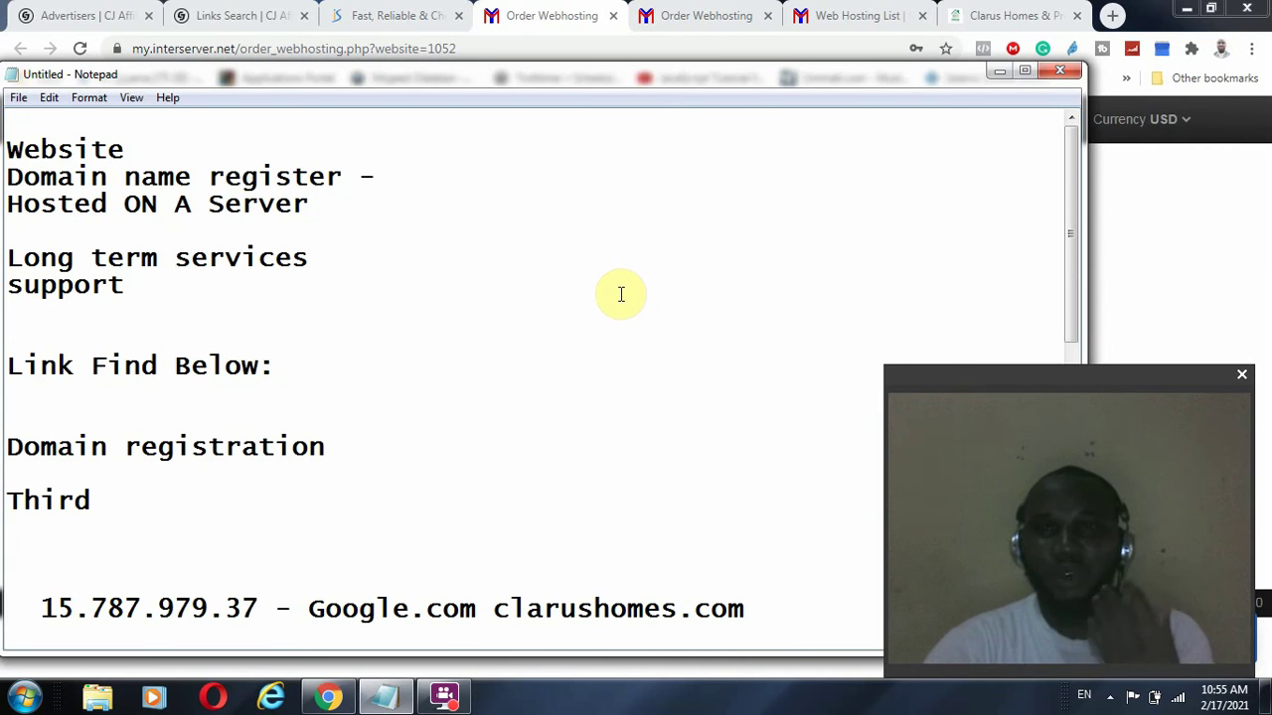
Switch to Chrome, view the Web Hosting List and the clarusestates.com website, and return to the web hosting order form.
click(854, 15)
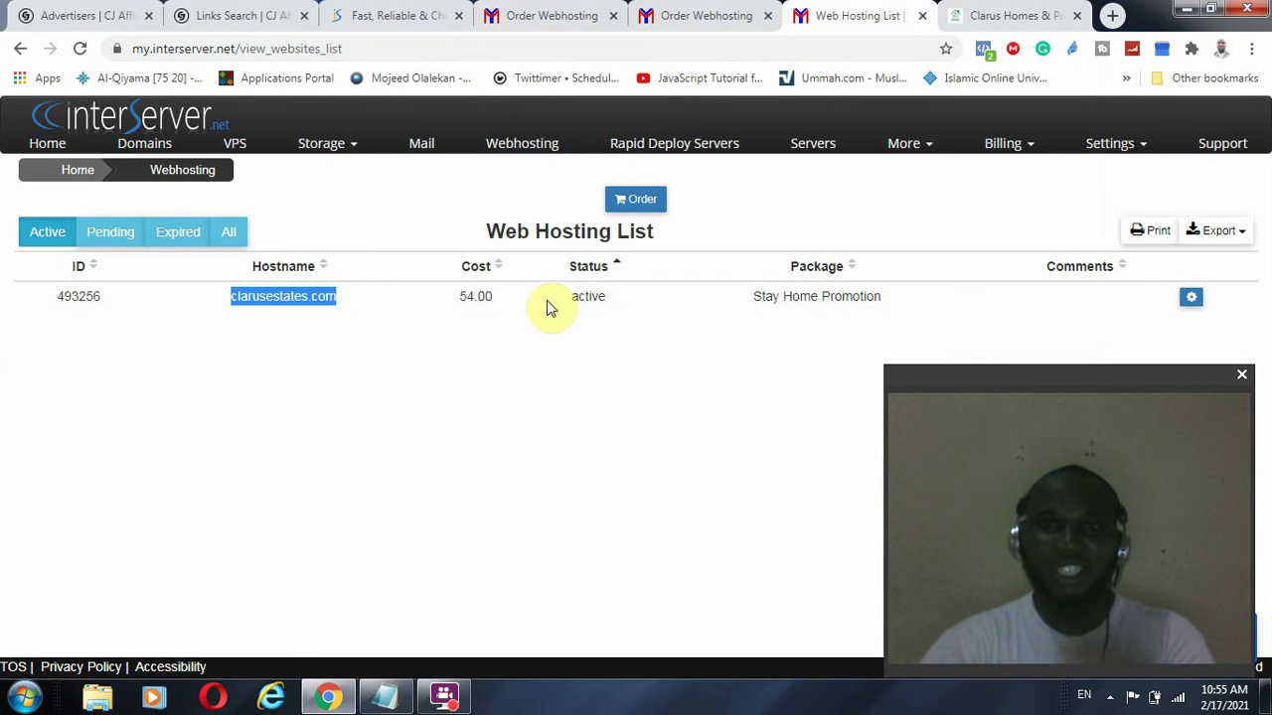
click(1021, 15)
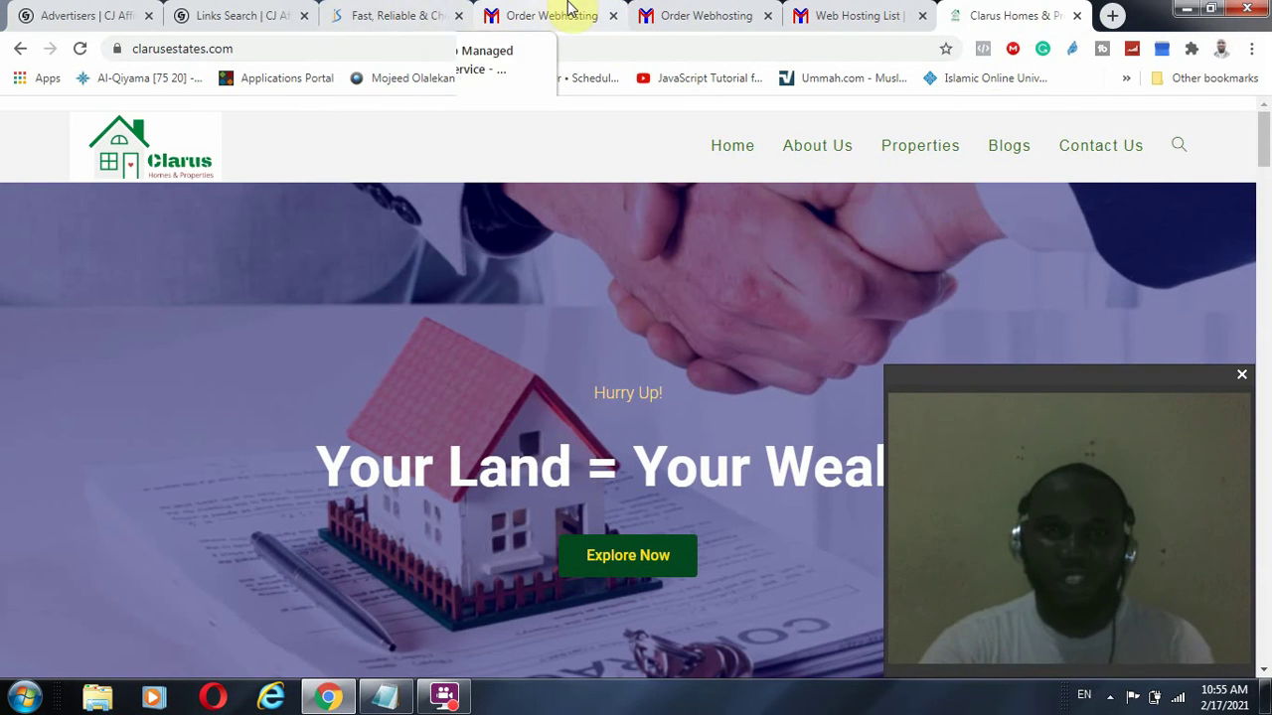
click(562, 13)
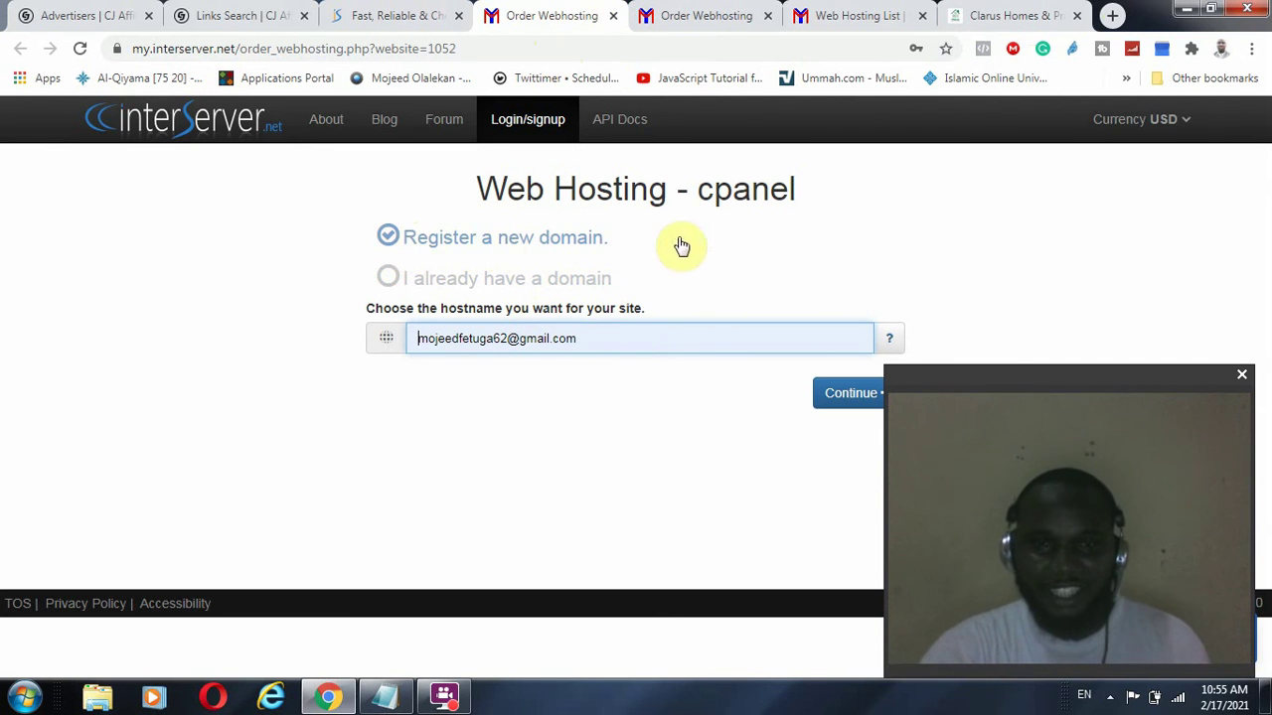
Enter palladiuminnovations.com as the hostname for the new domain and continue the order with first year domain registration included.
triple_click(676, 337)
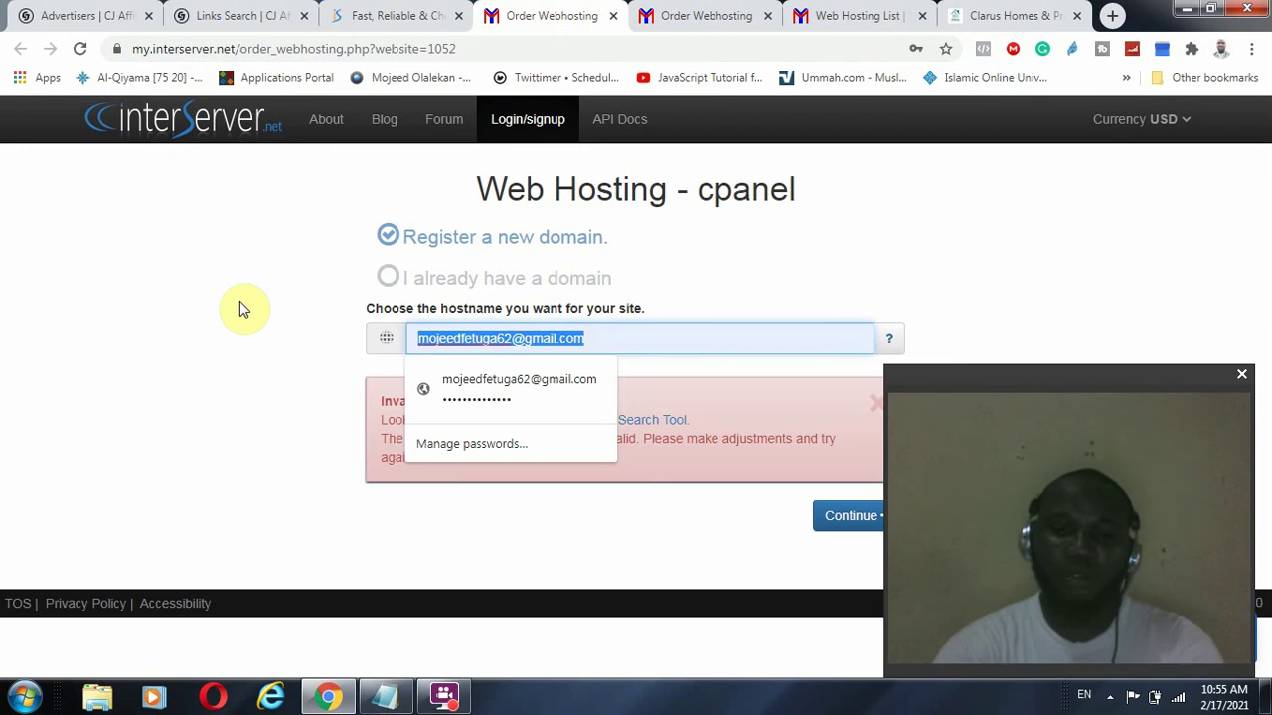
text(palla)
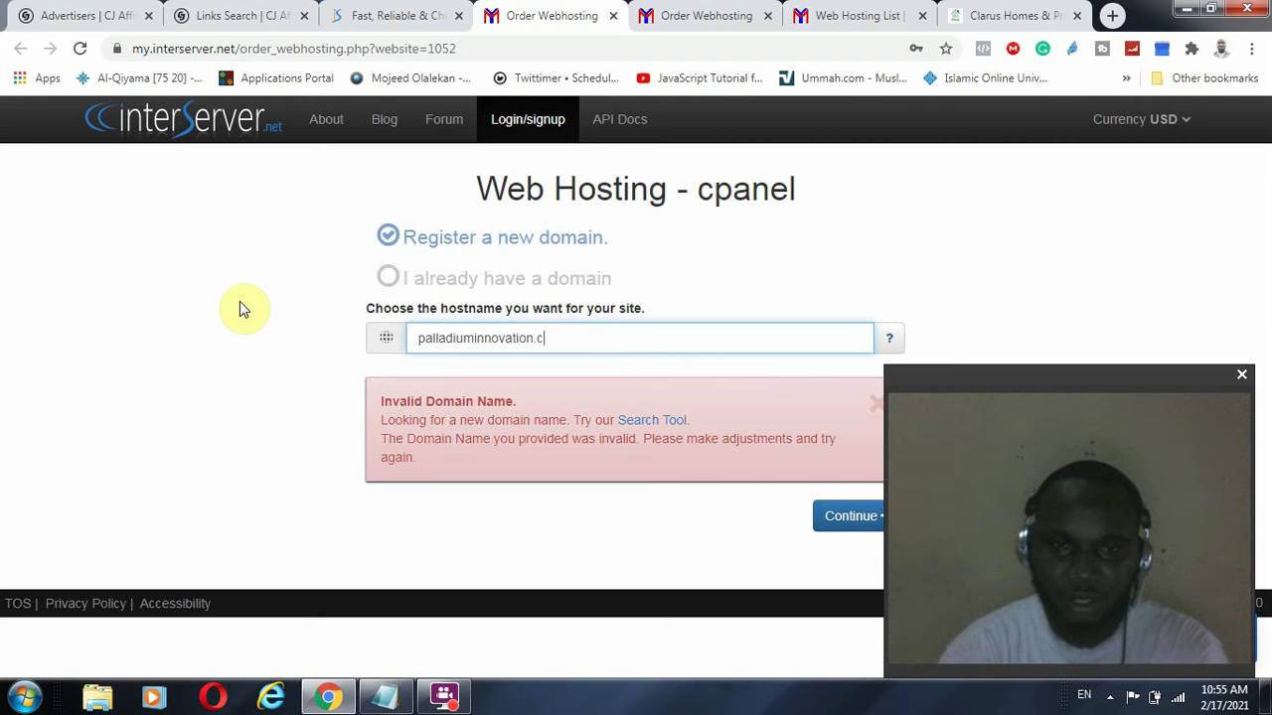
text(diuminnovations,c)
key(BackSpace)
key(BackSpace)
text(.)
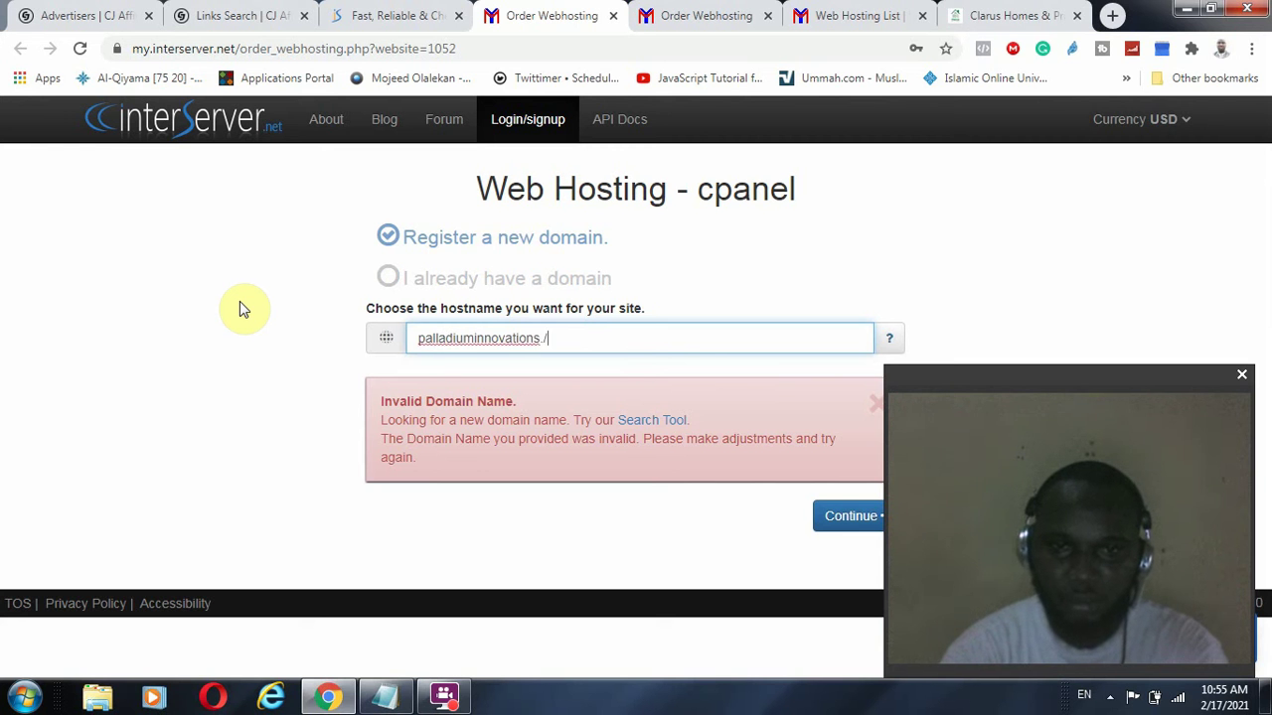
text(com)
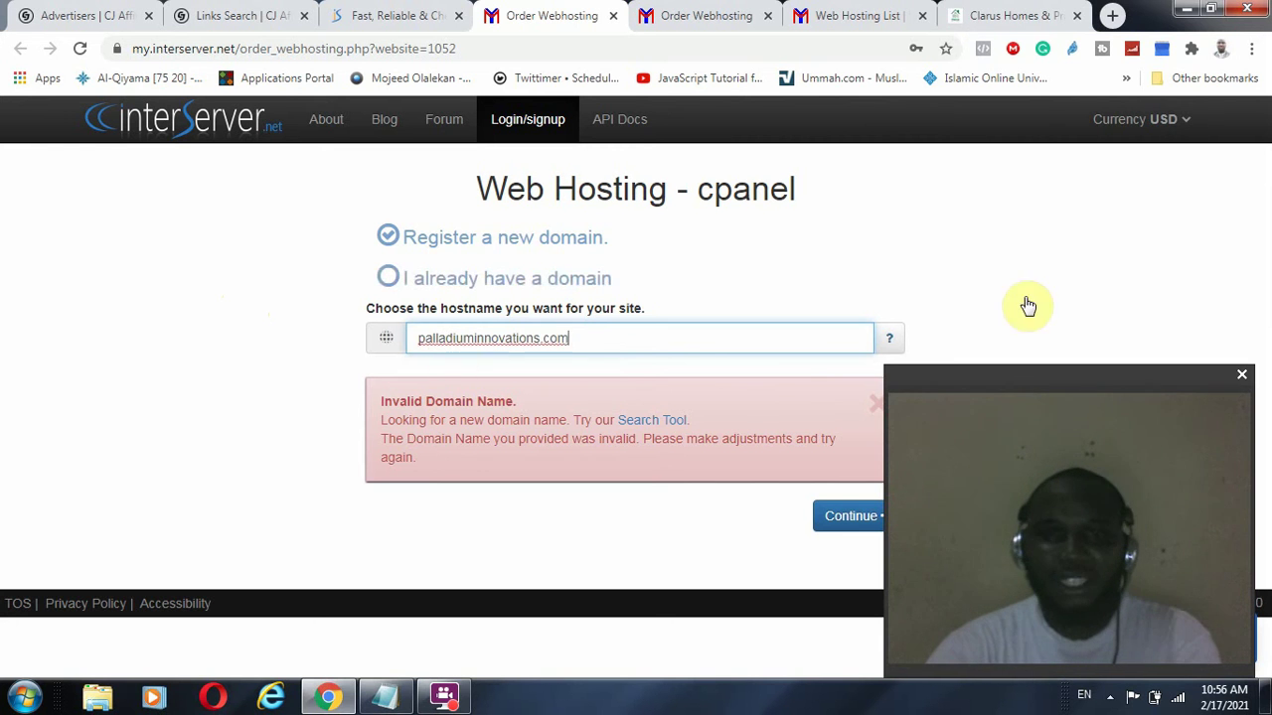
click(1229, 293)
drag(977, 379, 1089, 295)
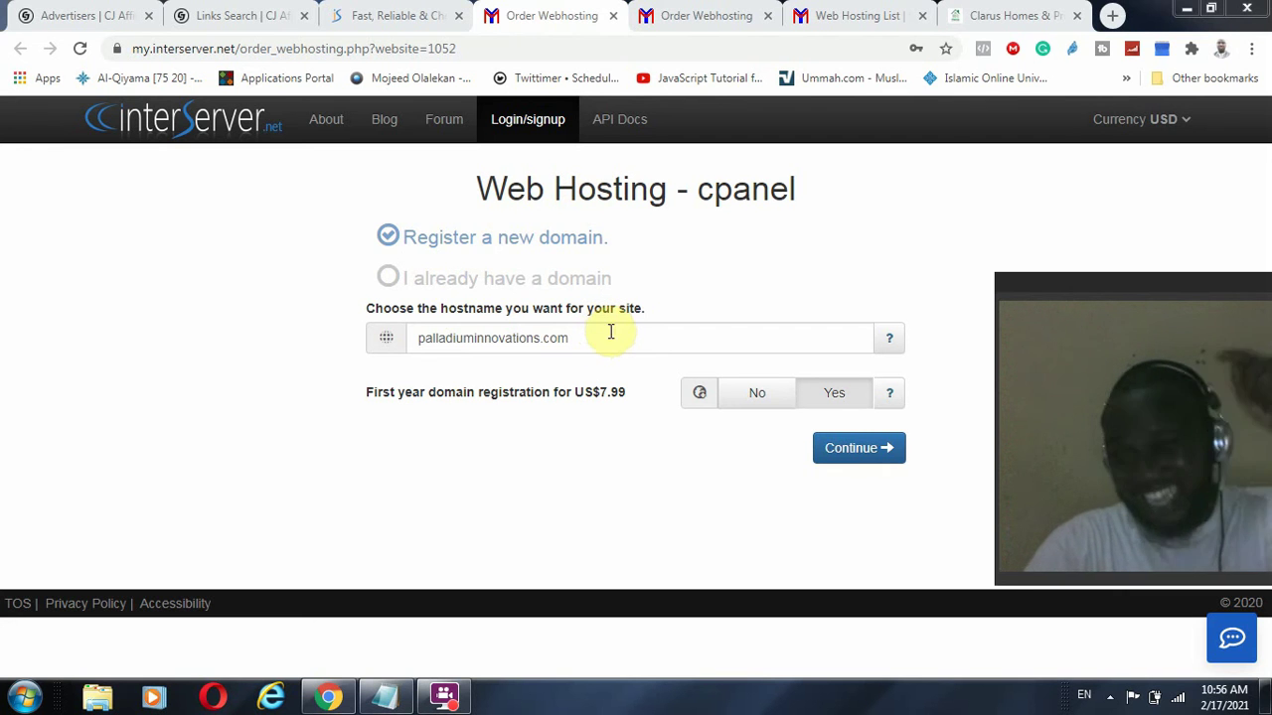
drag(628, 394, 594, 396)
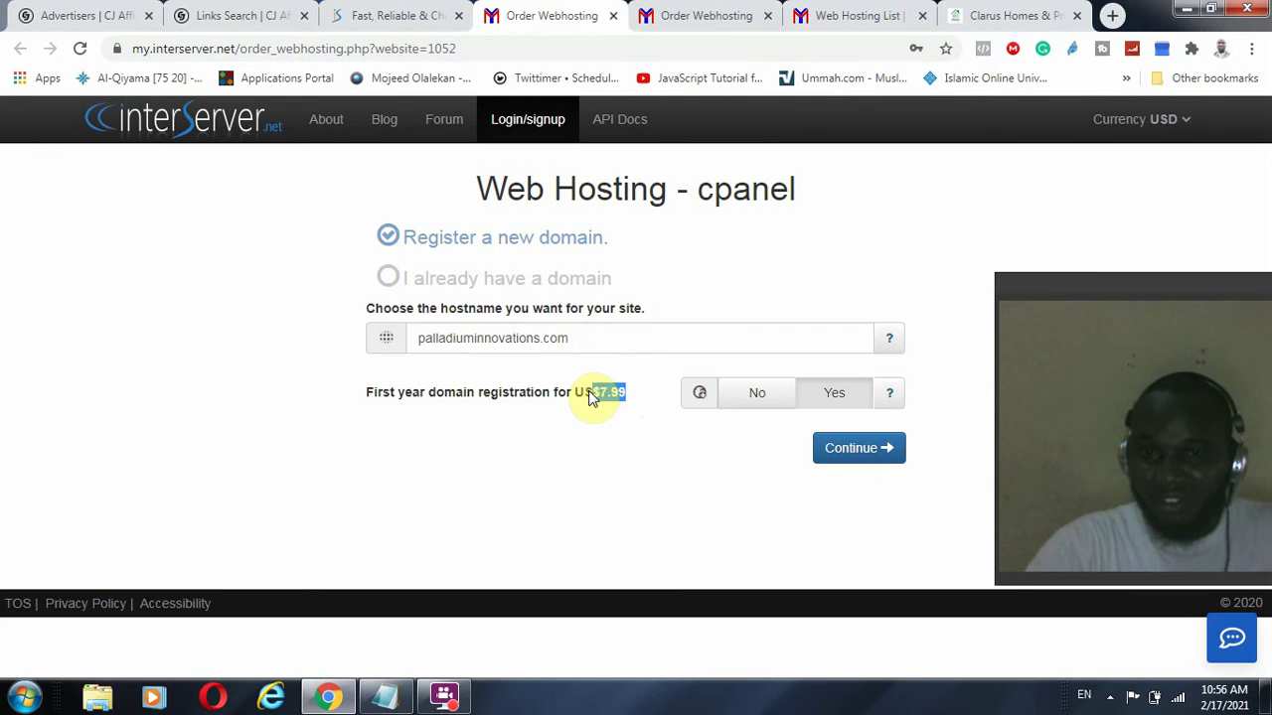
click(879, 451)
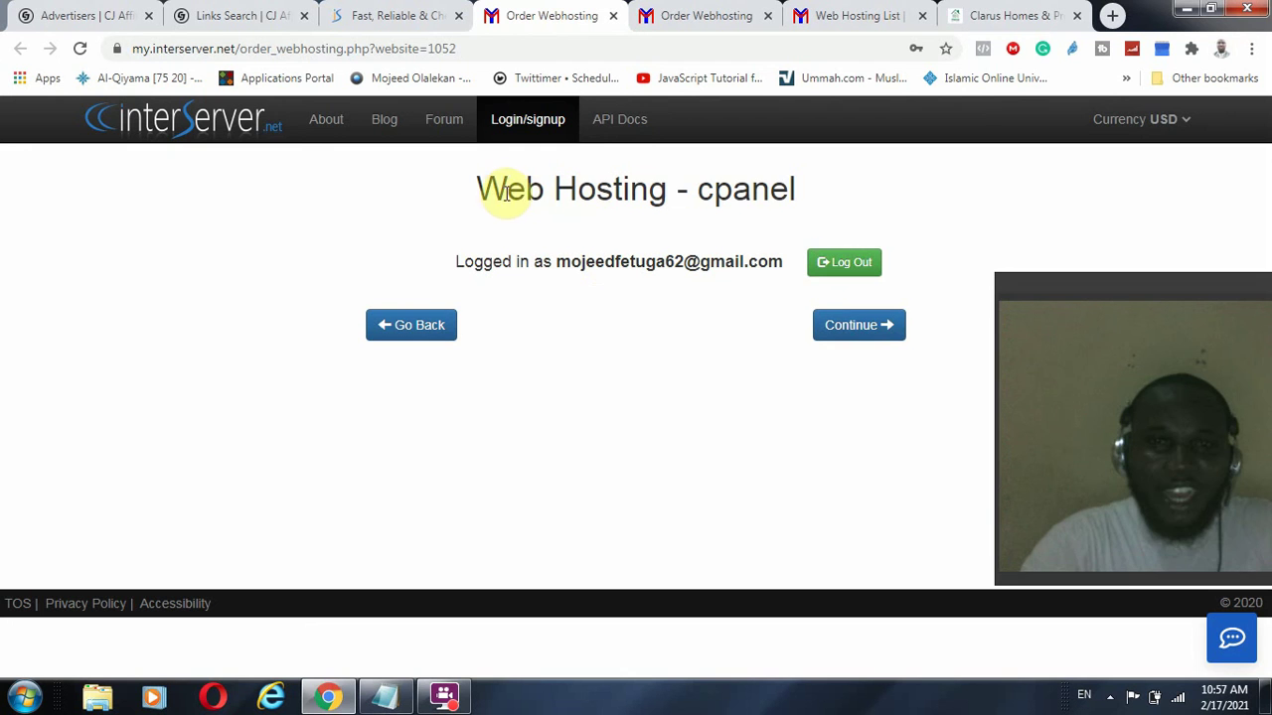
Highlight the Web Hosting heading on the order page and log out of the signed-in account.
drag(477, 188, 843, 187)
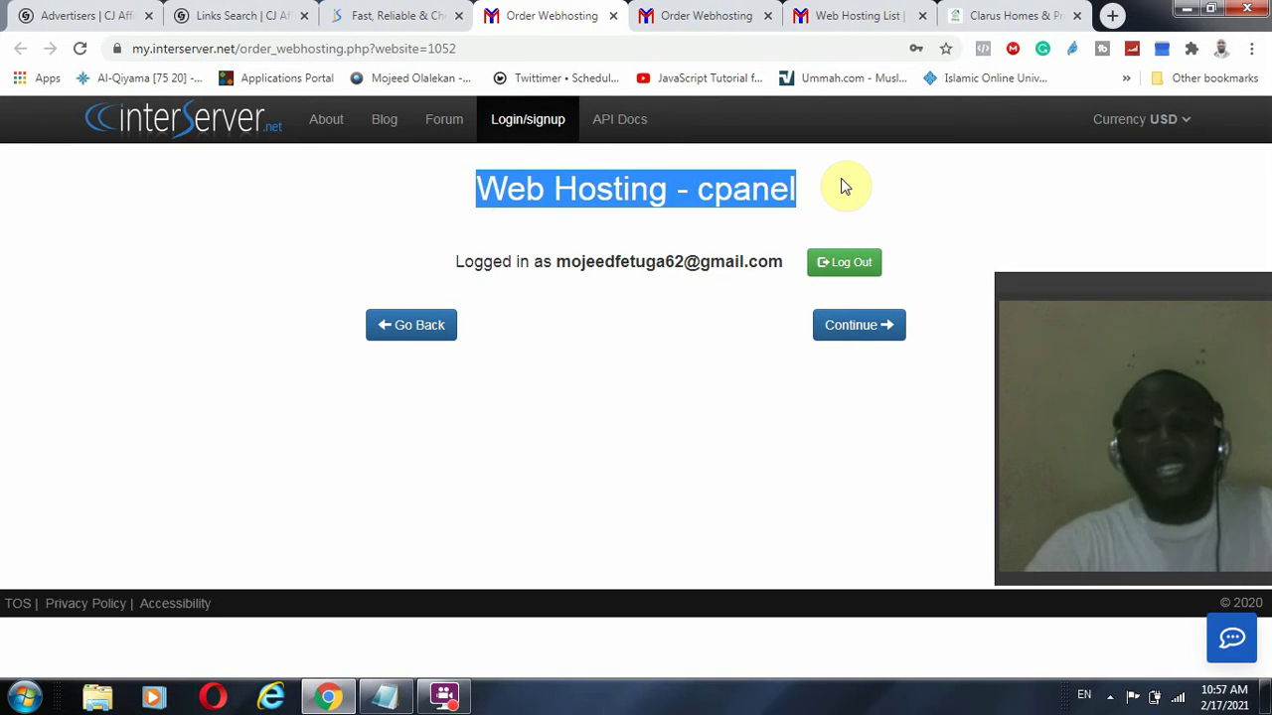
click(522, 199)
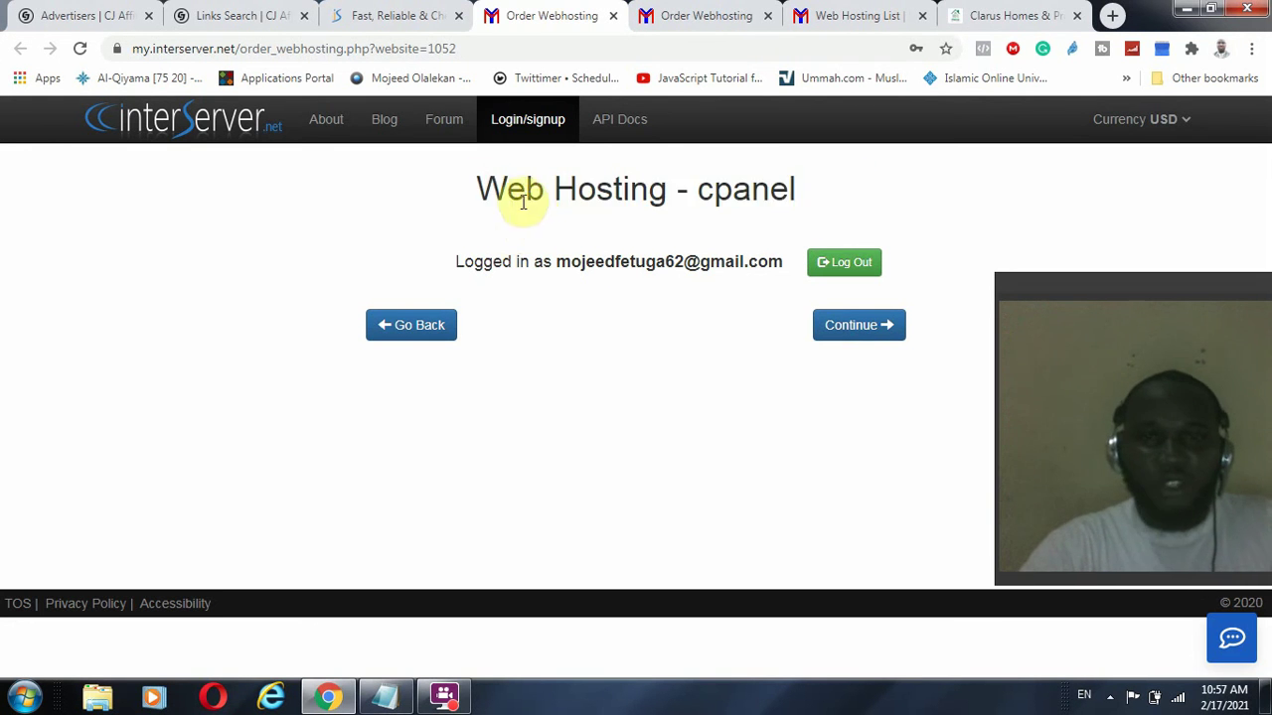
drag(471, 193, 667, 189)
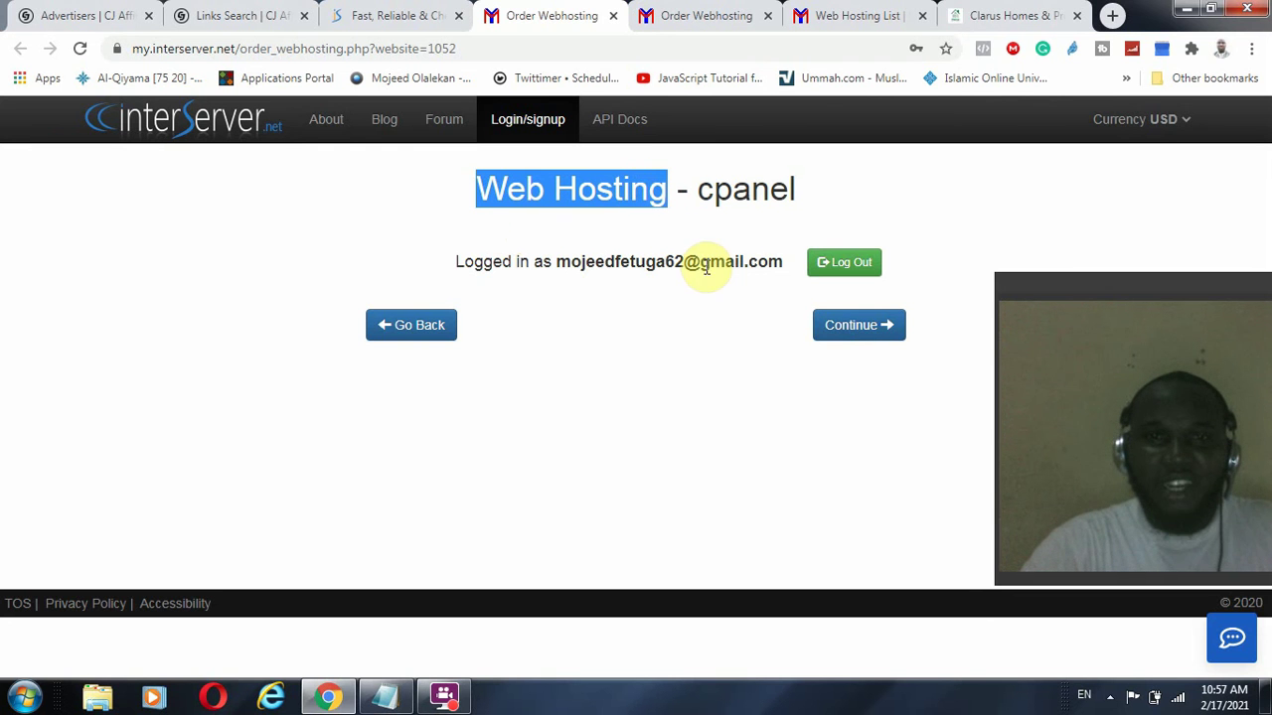
click(825, 270)
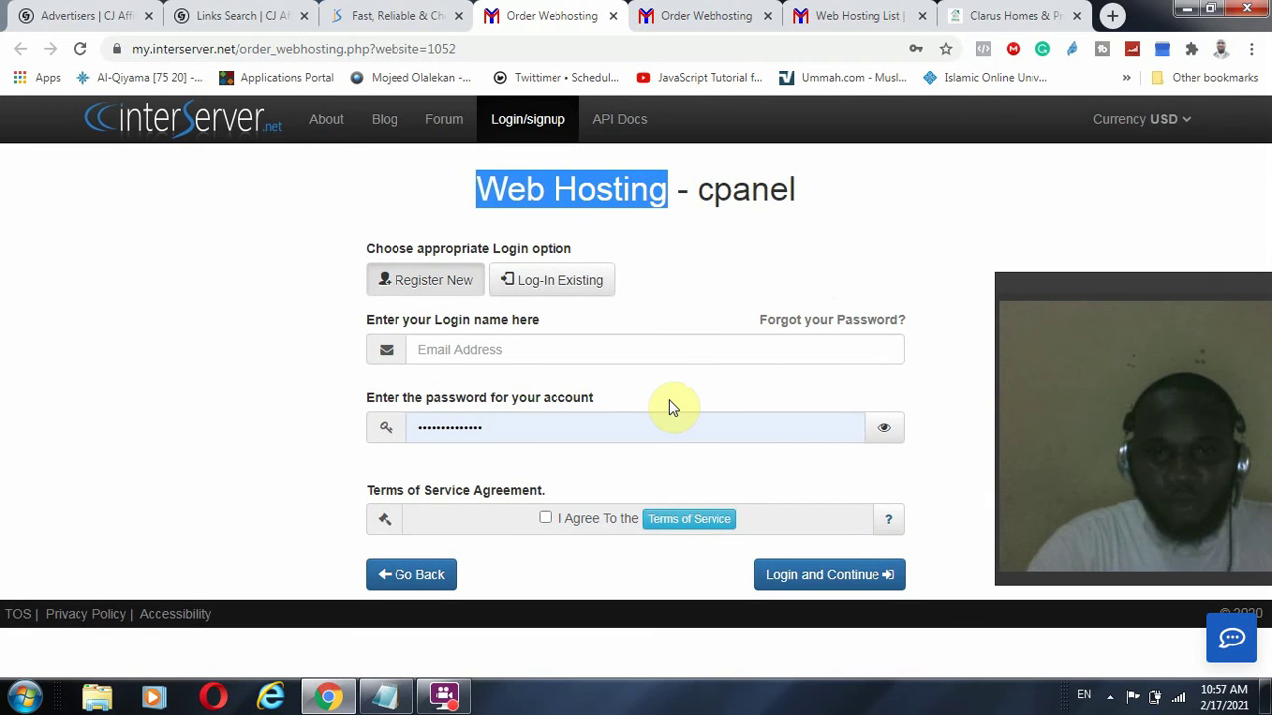
Compare the existing login and new registration options, and inspect the email, password and terms fields for a new account.
click(553, 281)
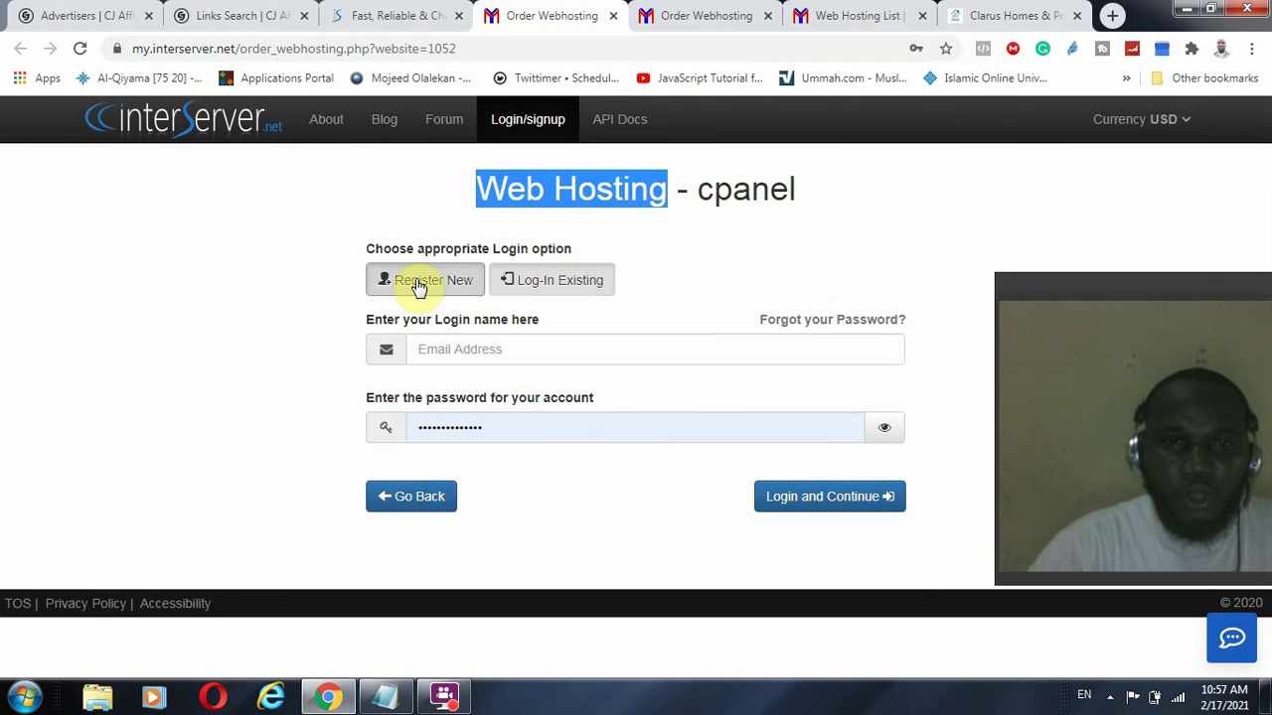
click(418, 283)
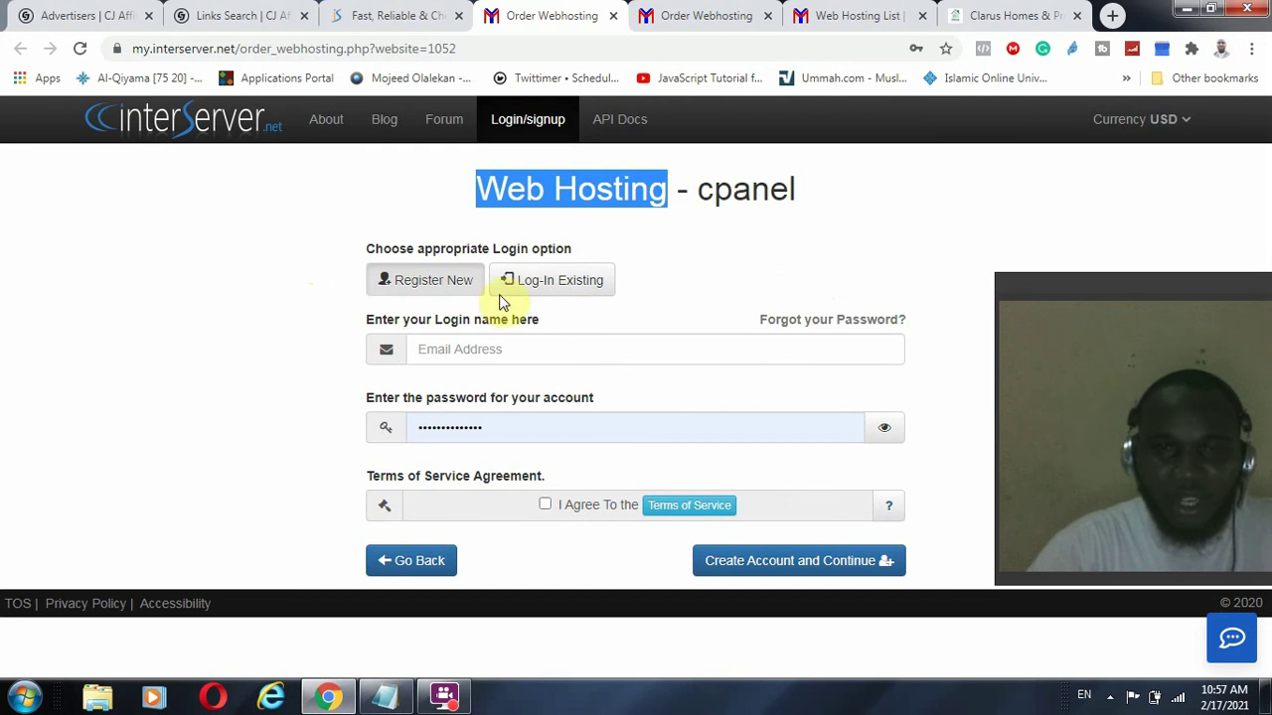
click(422, 348)
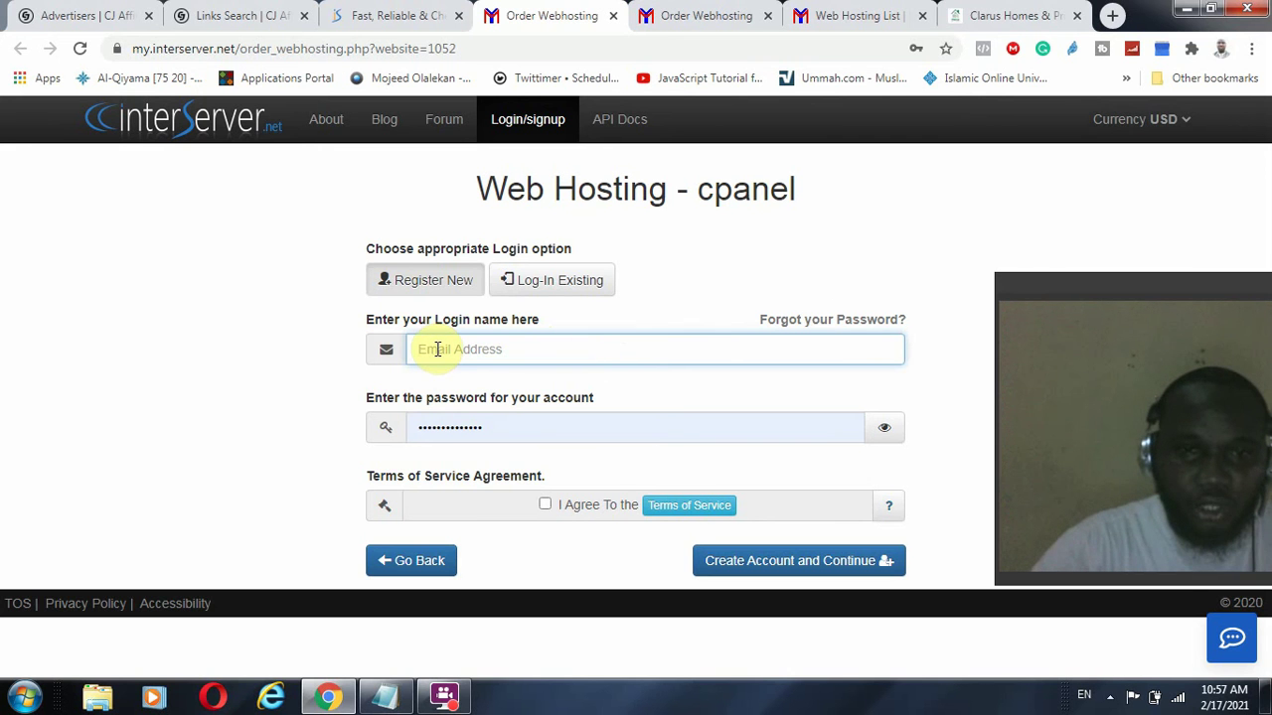
click(542, 429)
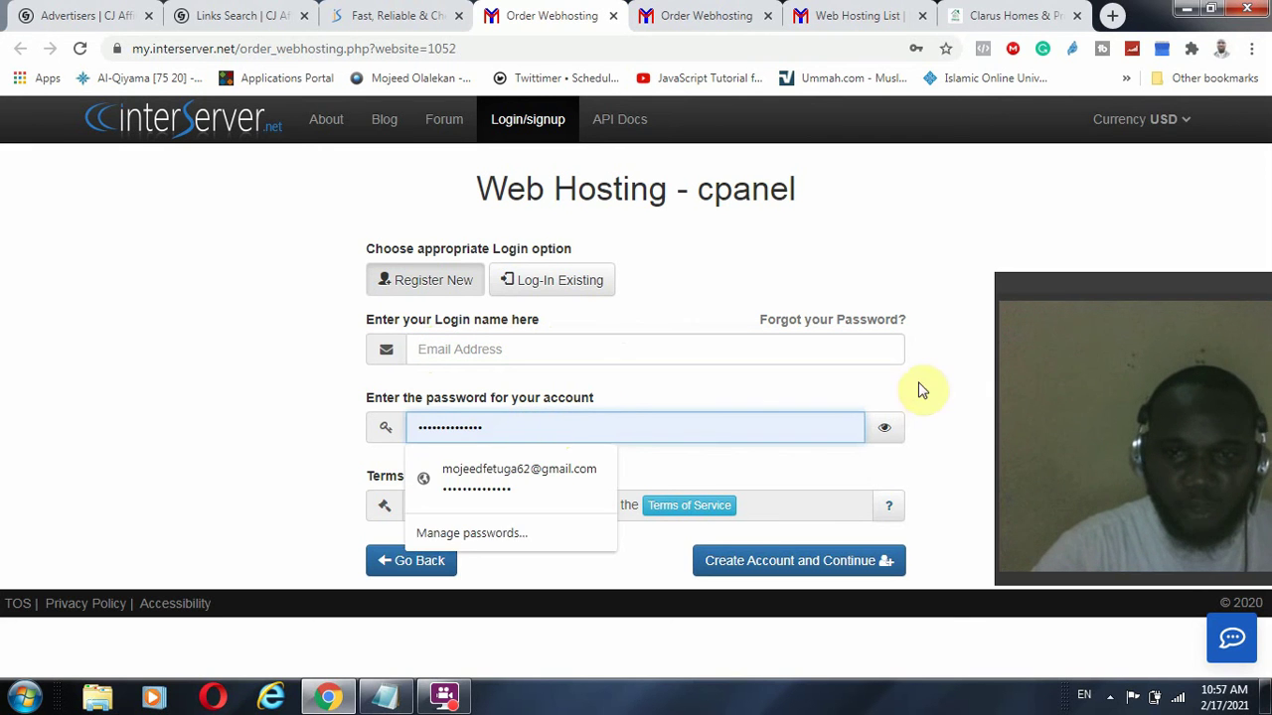
click(596, 509)
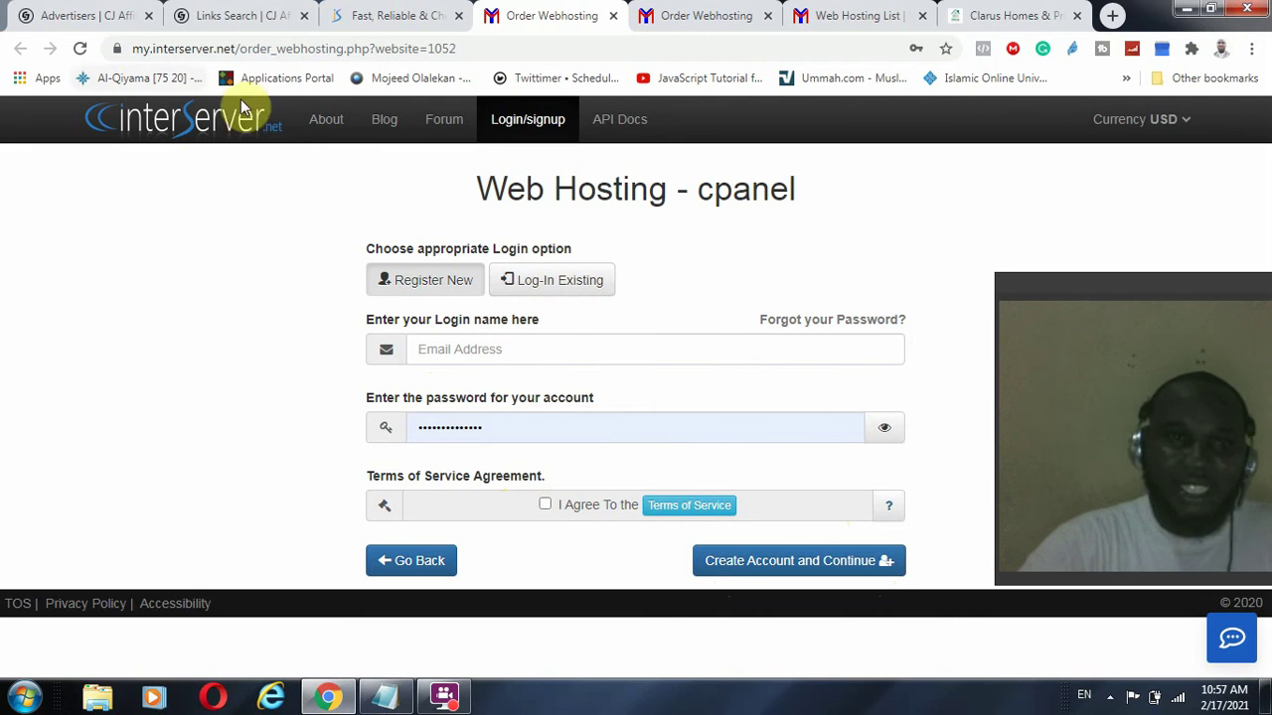
Review the clarusestates.com hosting entry, its live website and the other order page, and return to the new account registration form.
click(829, 15)
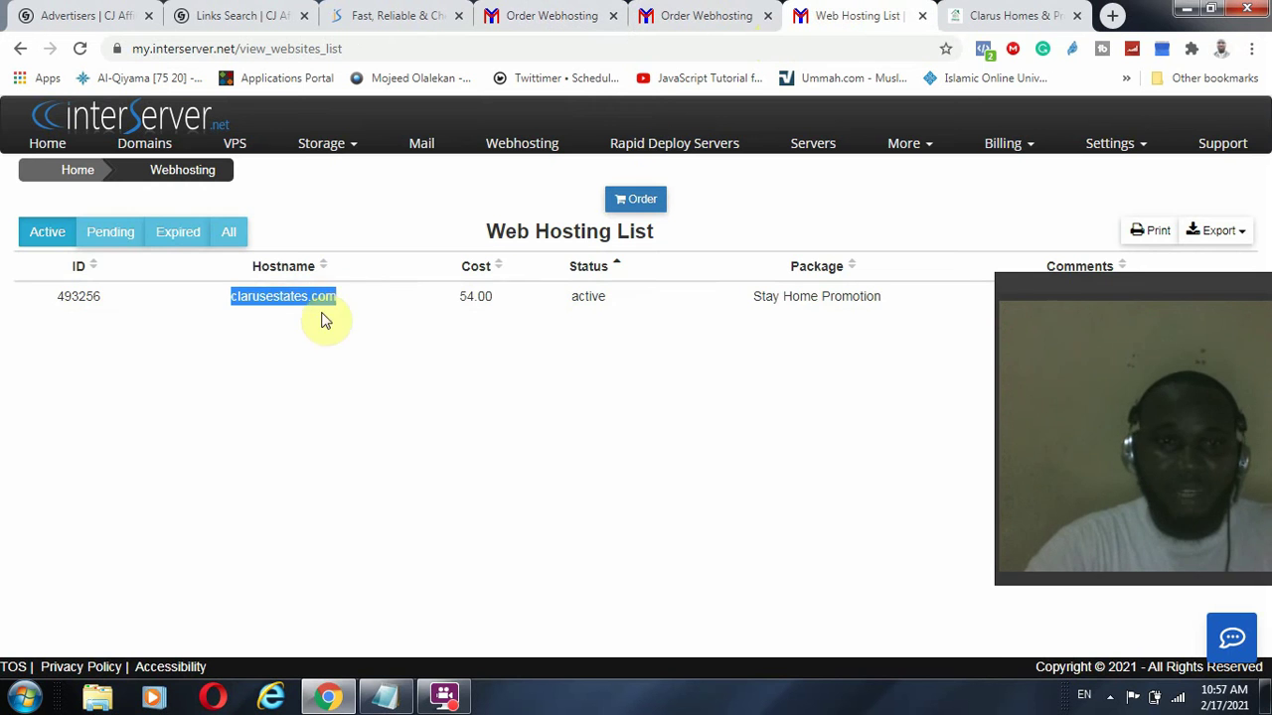
click(489, 457)
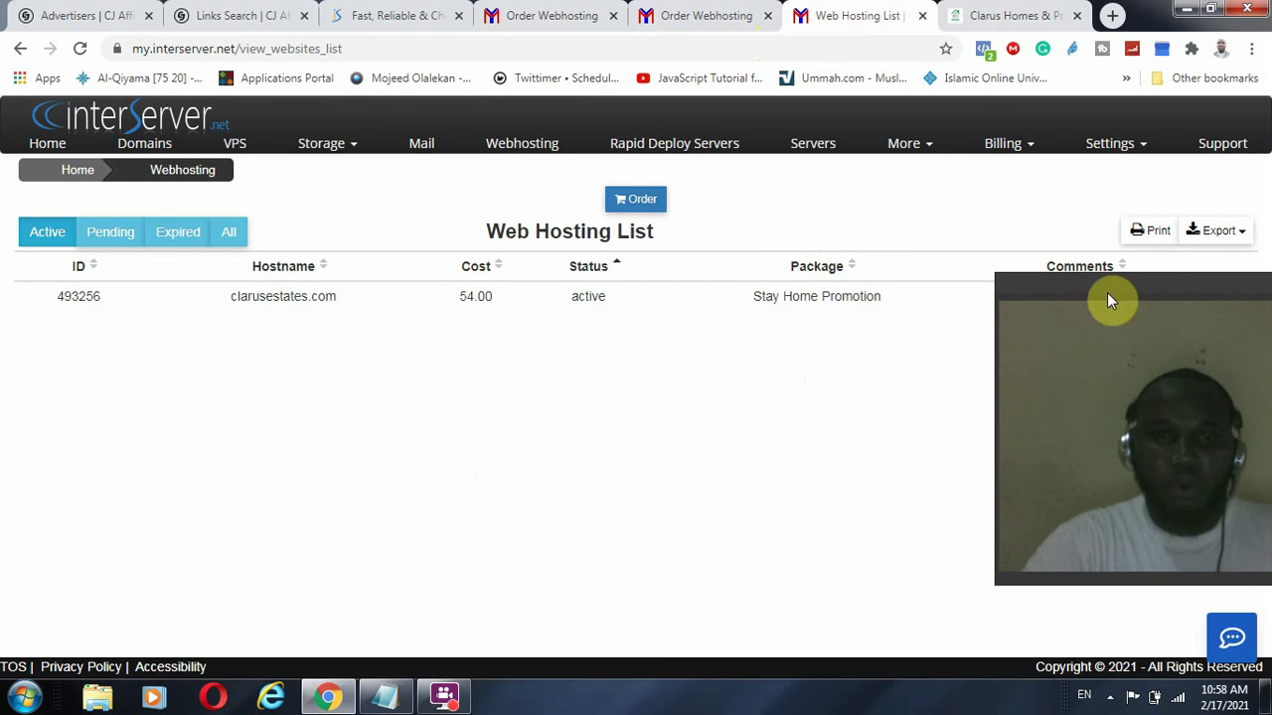
drag(1142, 283, 1053, 349)
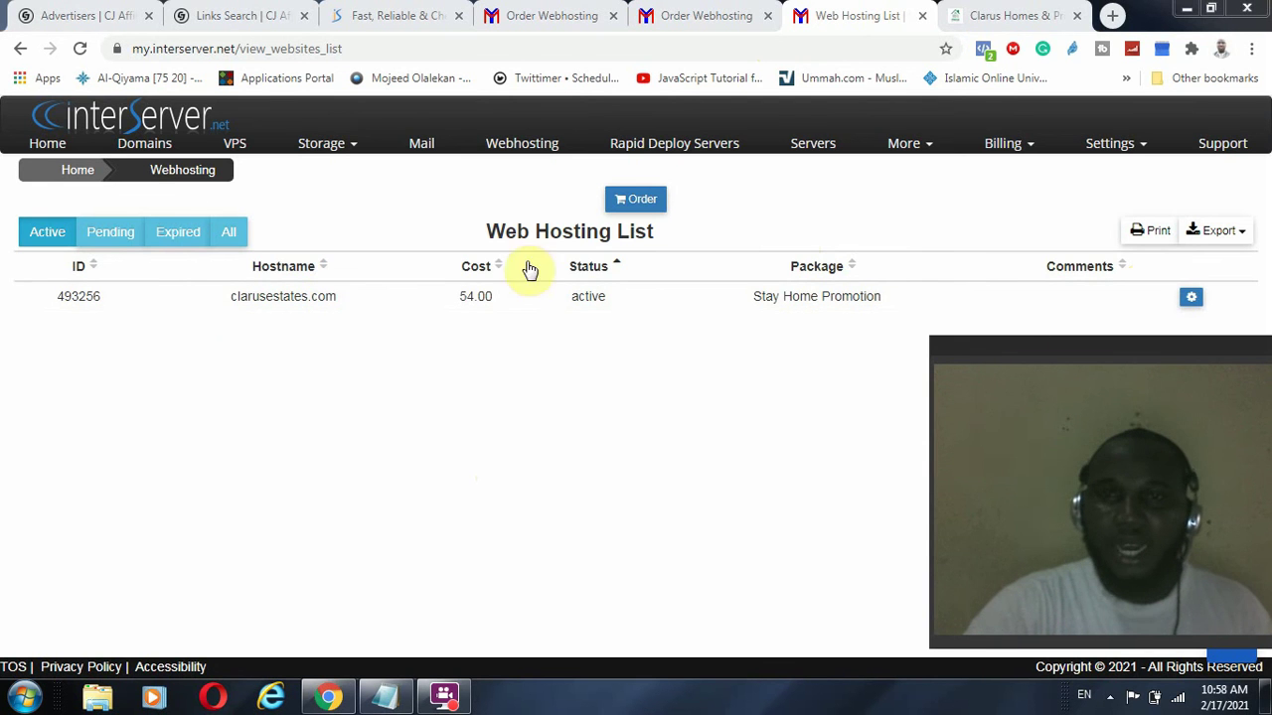
click(999, 15)
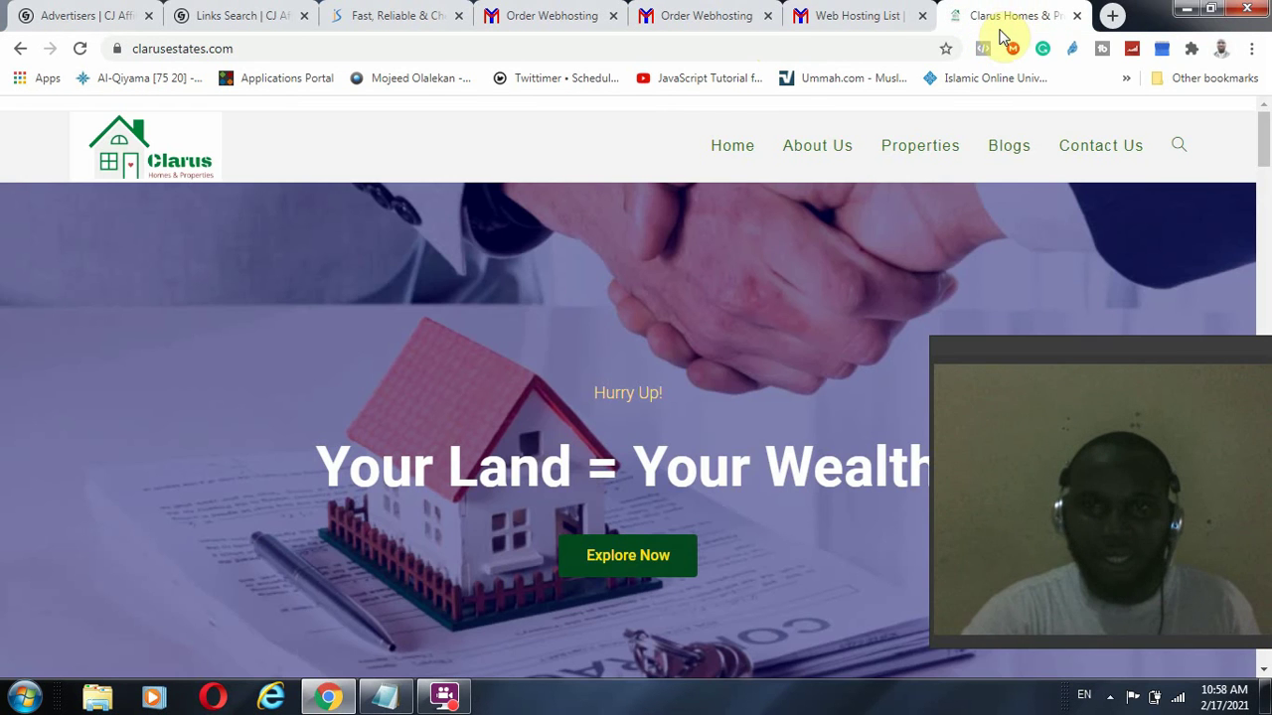
click(569, 12)
click(722, 11)
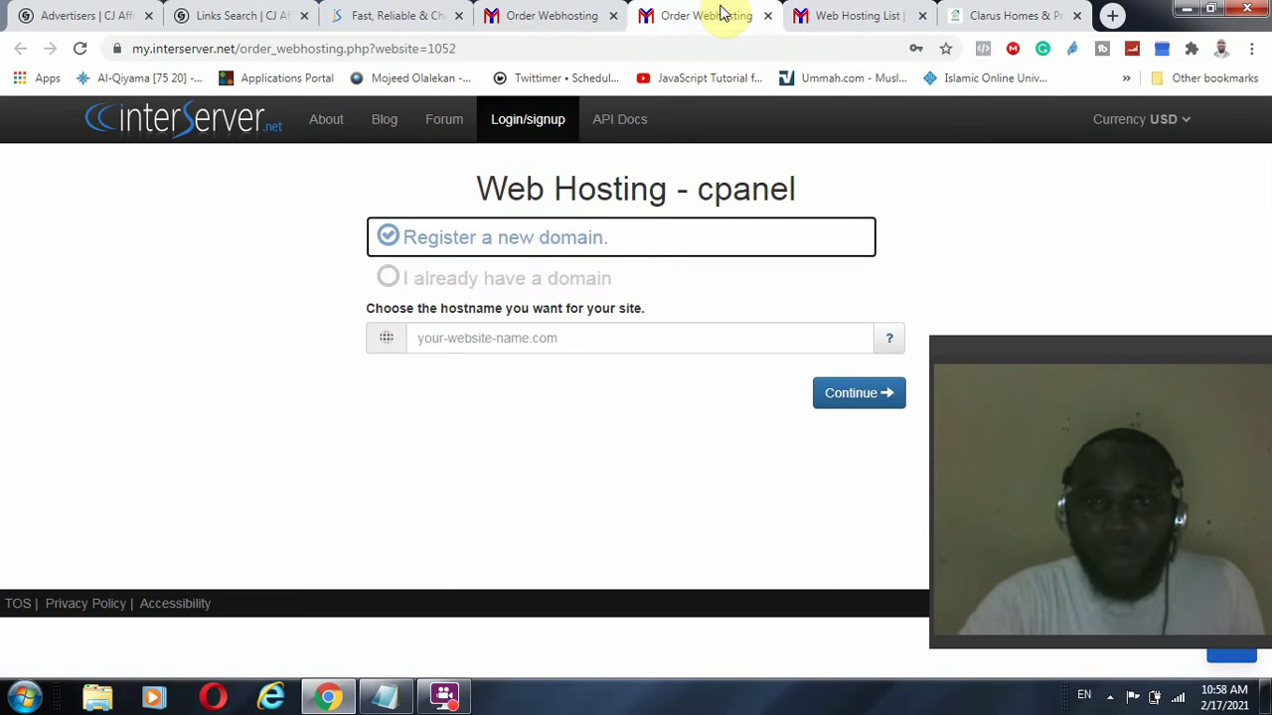
click(552, 15)
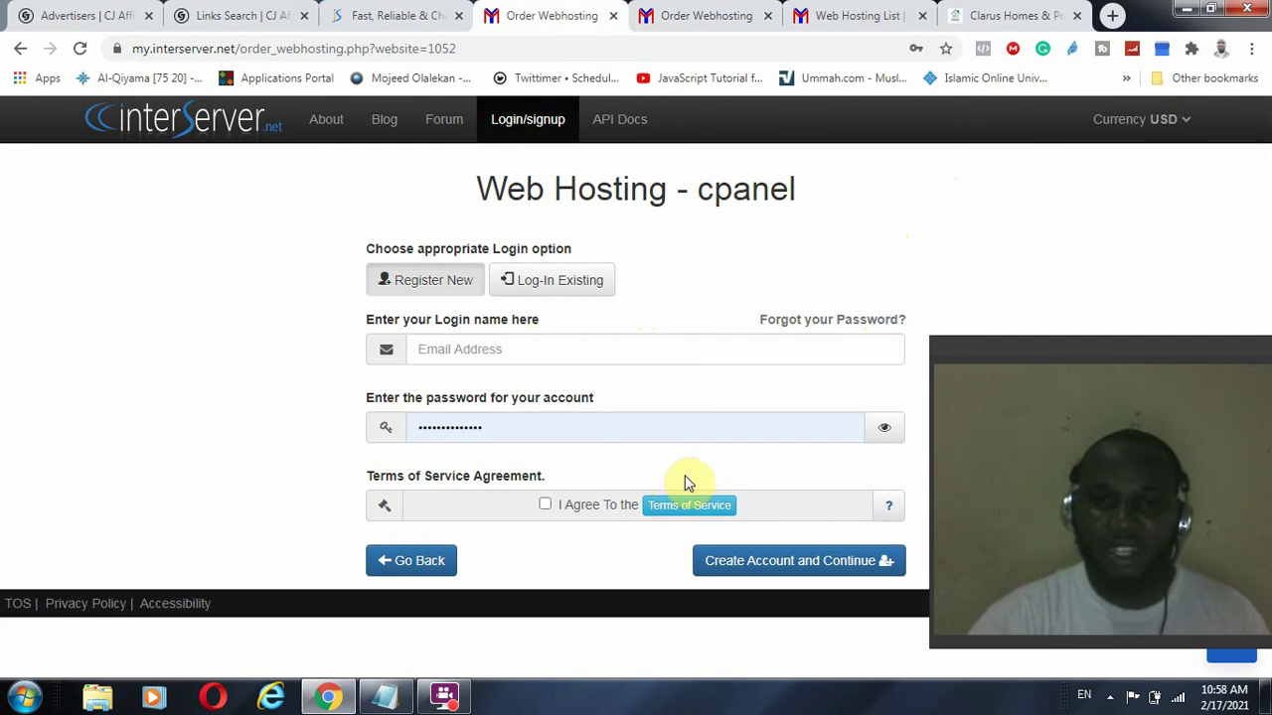
Choose logging in with an existing account, enter the account's email address and submit the login to continue the order.
click(570, 280)
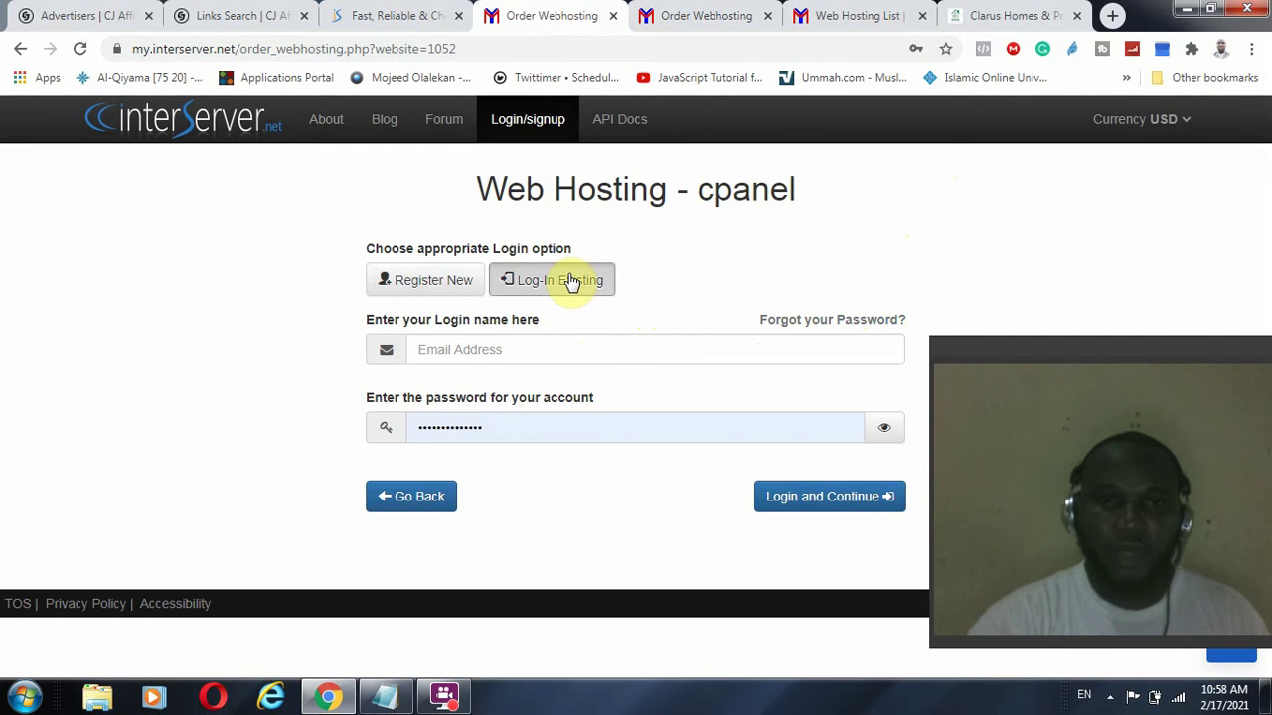
click(516, 348)
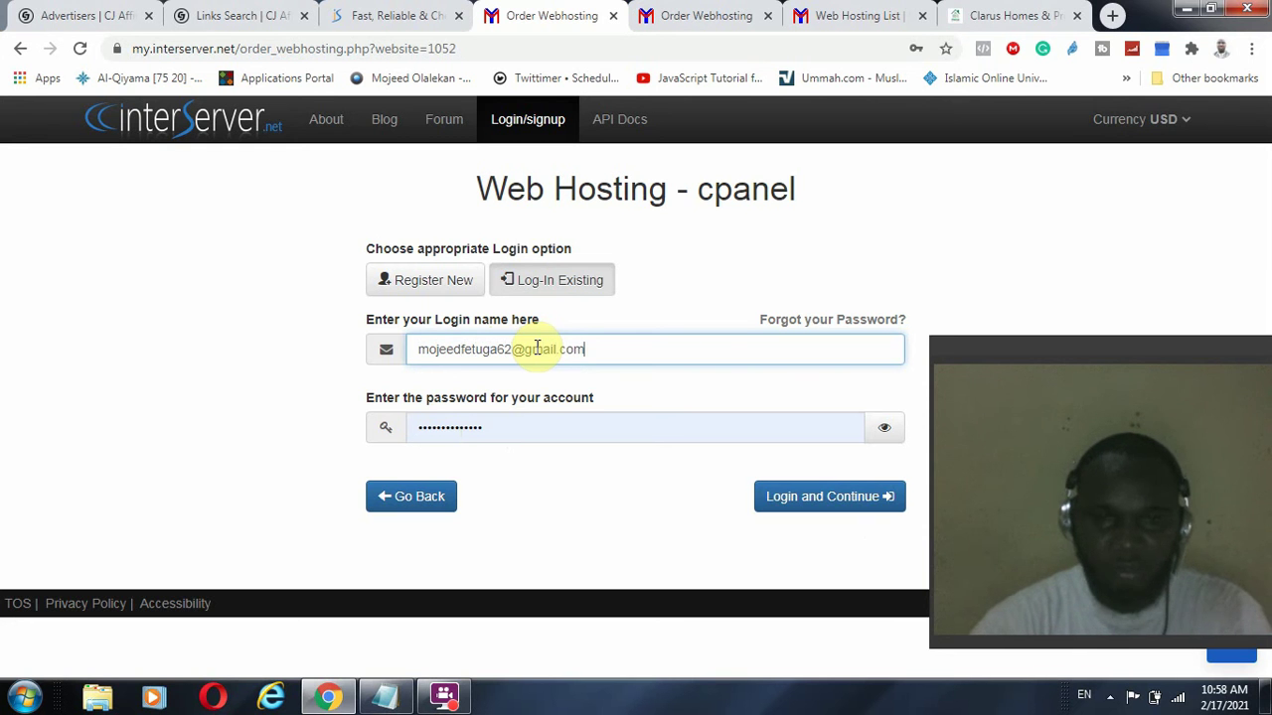
click(840, 500)
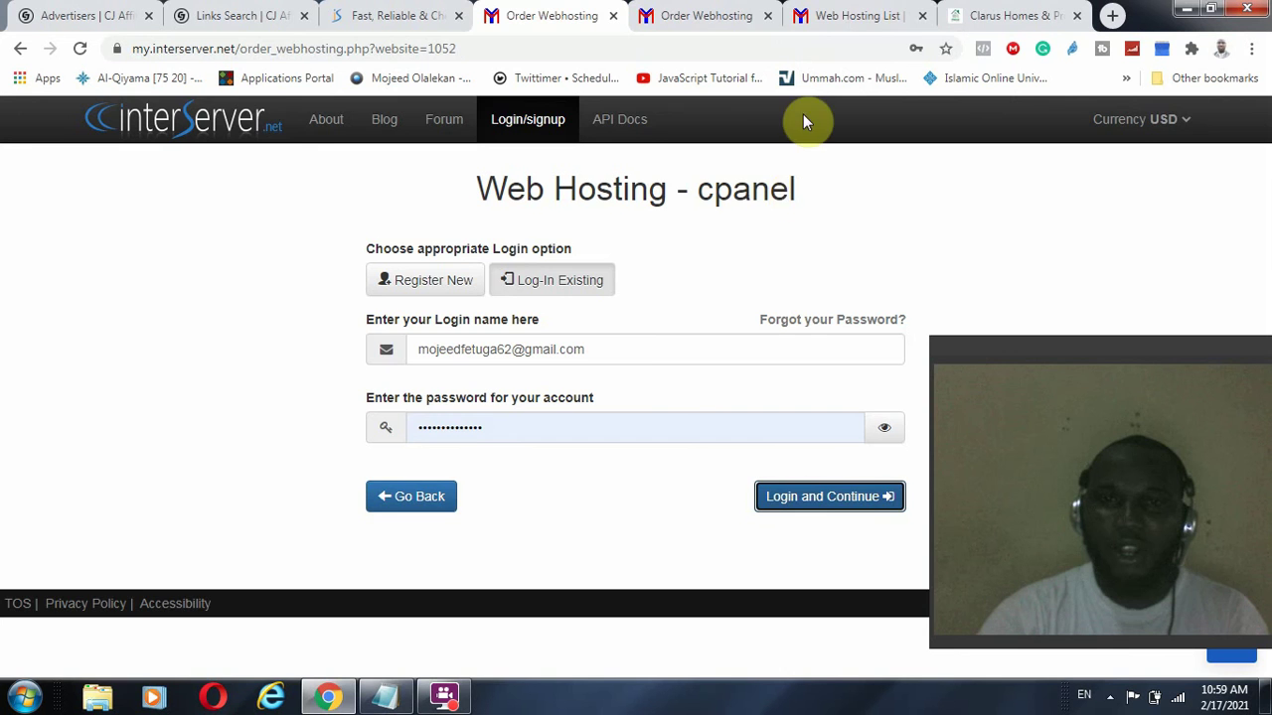
Check the other order page and highlight the cost of the clarusestates.com entry in the Web Hosting List.
click(830, 14)
click(685, 15)
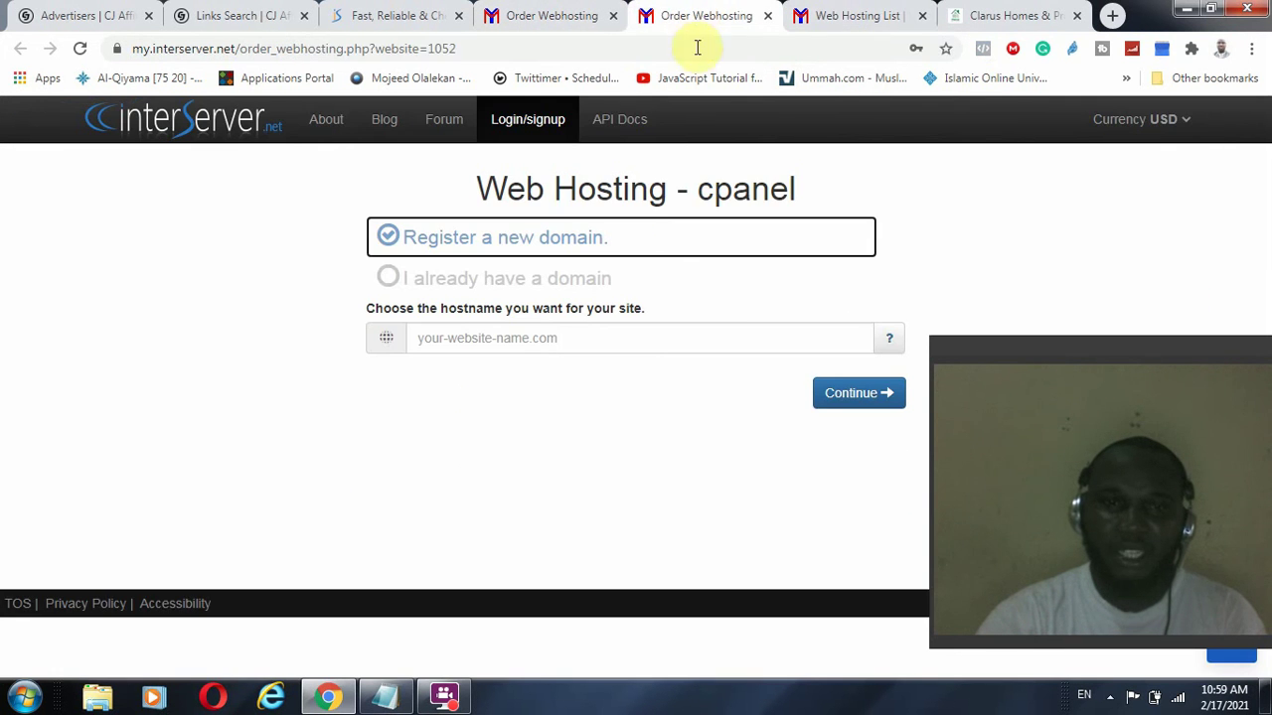
click(851, 17)
drag(457, 296, 516, 302)
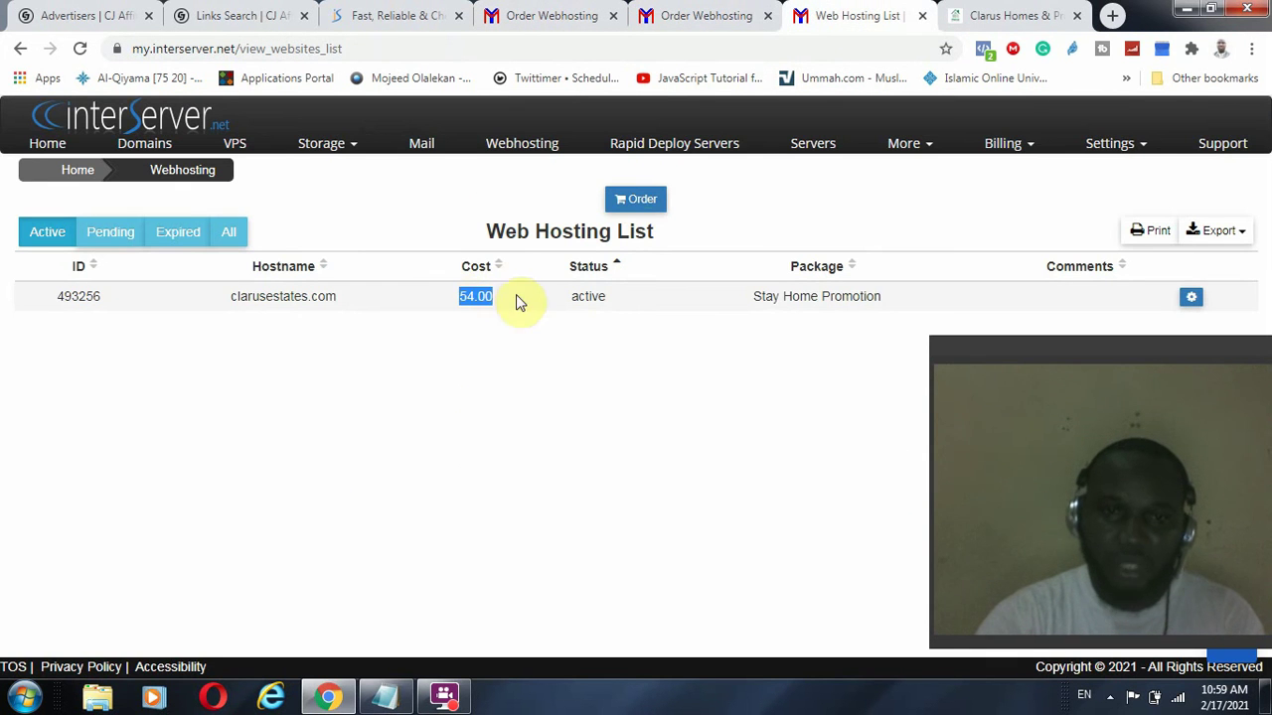
In the Notepad notes, append "- interserver" to the Domain registration line and add a "Hosting plan" line below it.
click(384, 695)
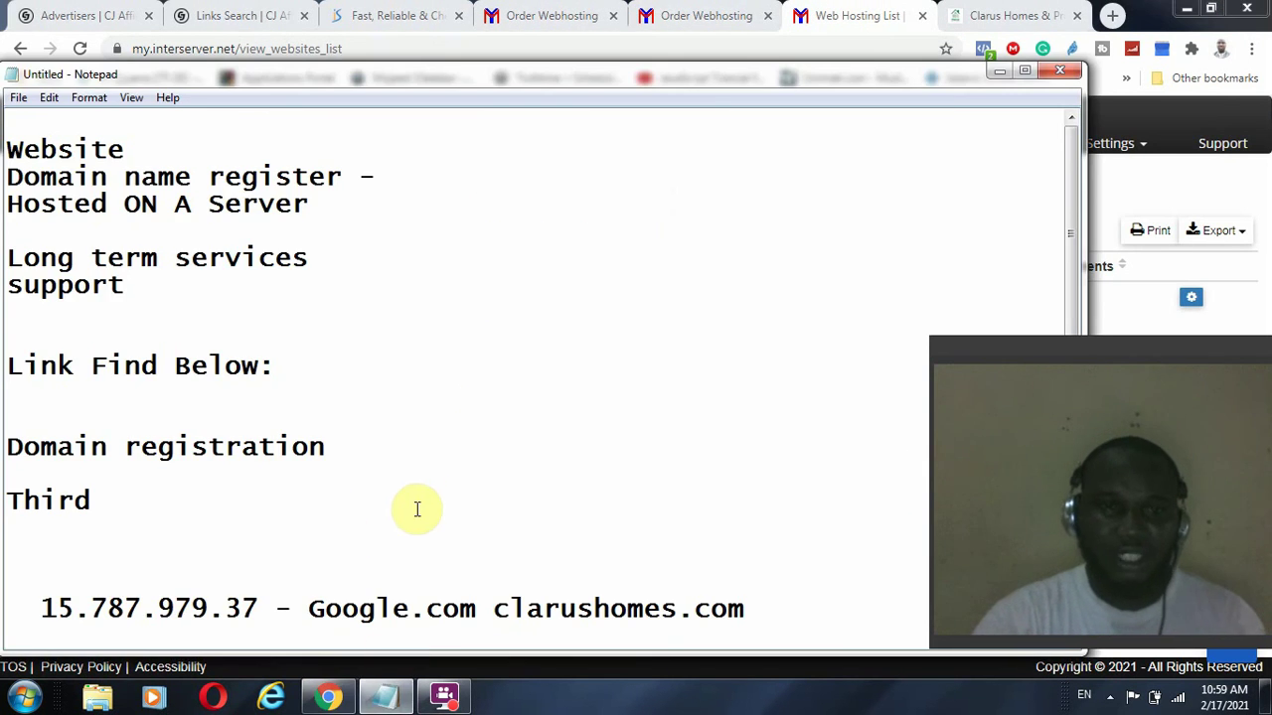
drag(330, 448, 3, 417)
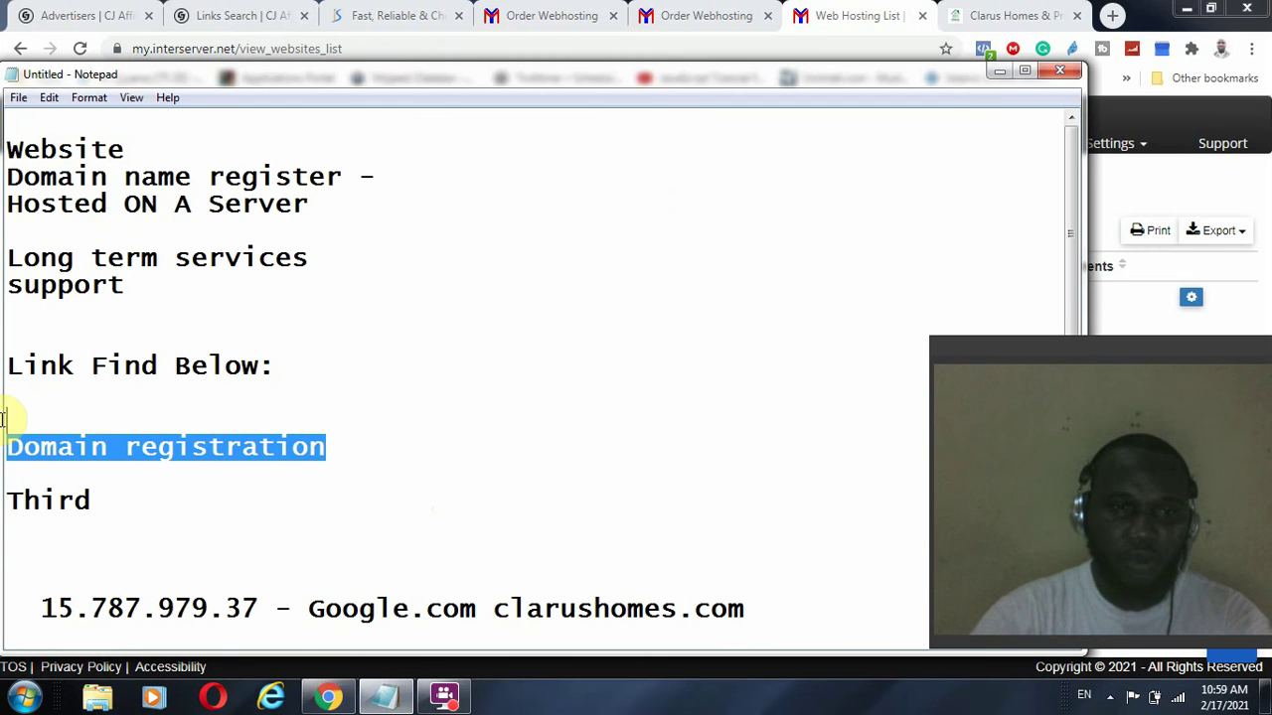
click(376, 455)
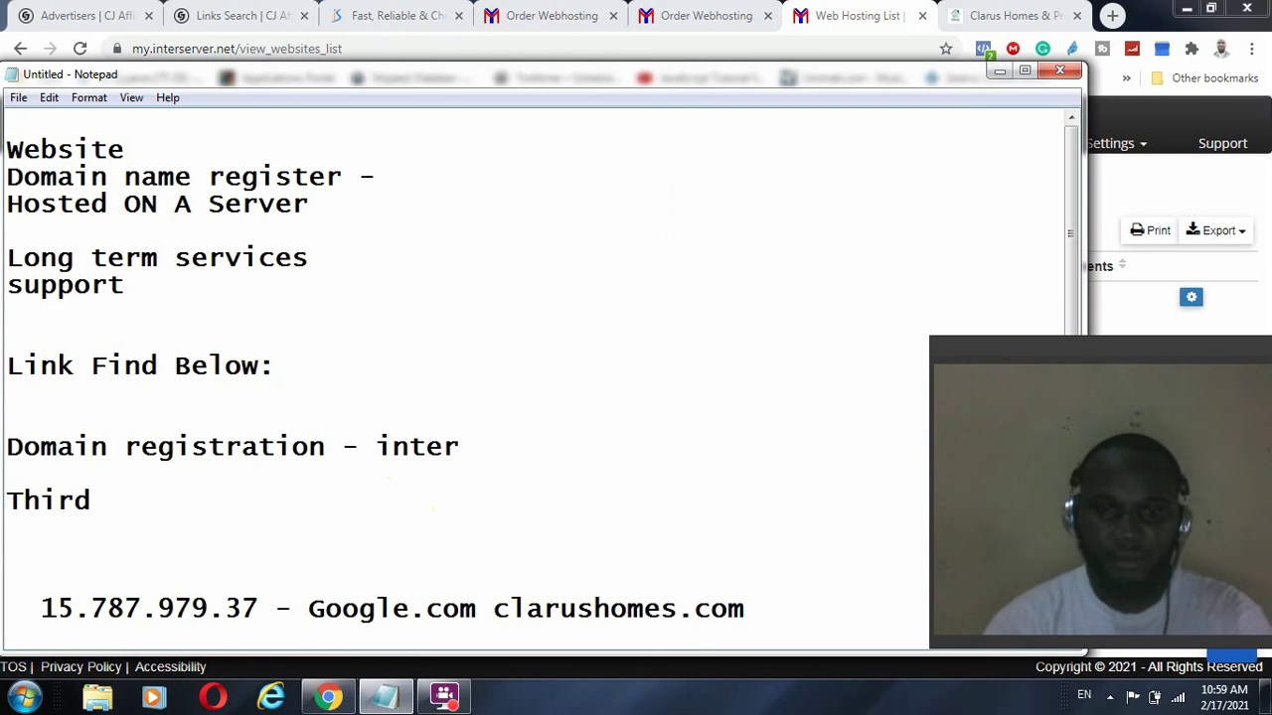
text(- interserver)
key(Return)
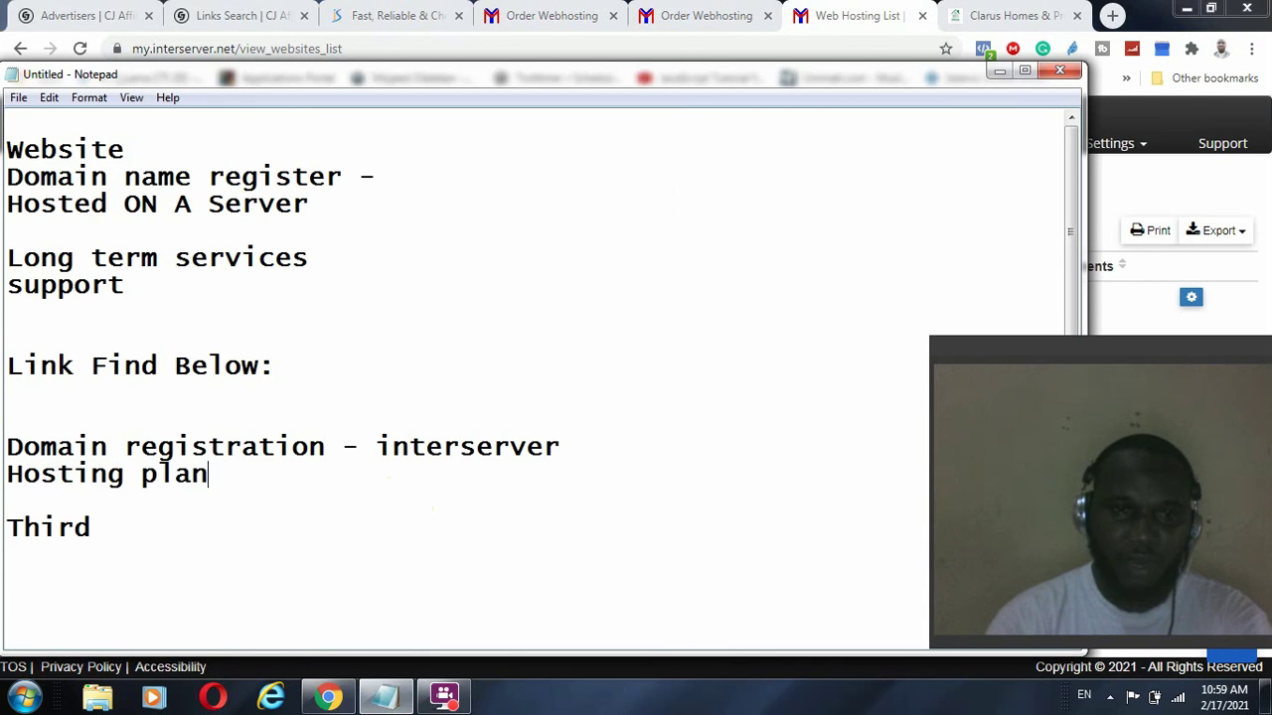
drag(225, 474, 3, 481)
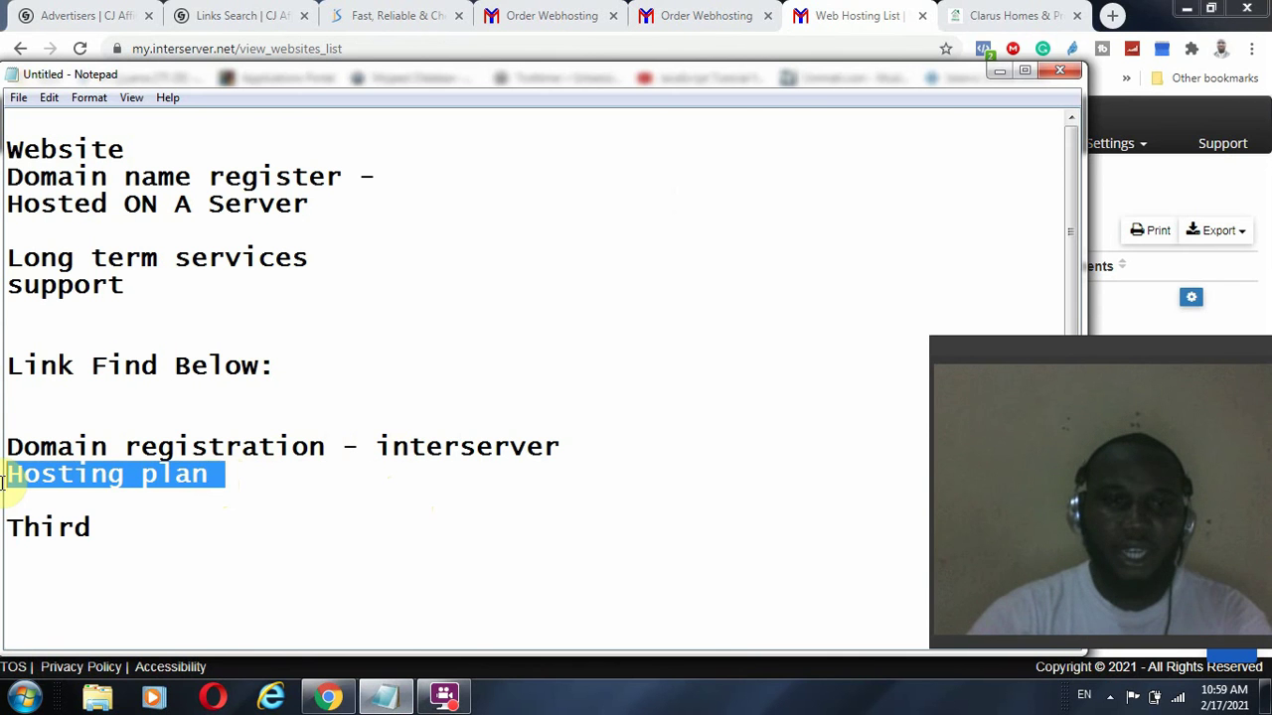
Return to the order in Chrome, continue with the signed-in account, and review the price summary and offer terms, highlighting the total.
click(593, 14)
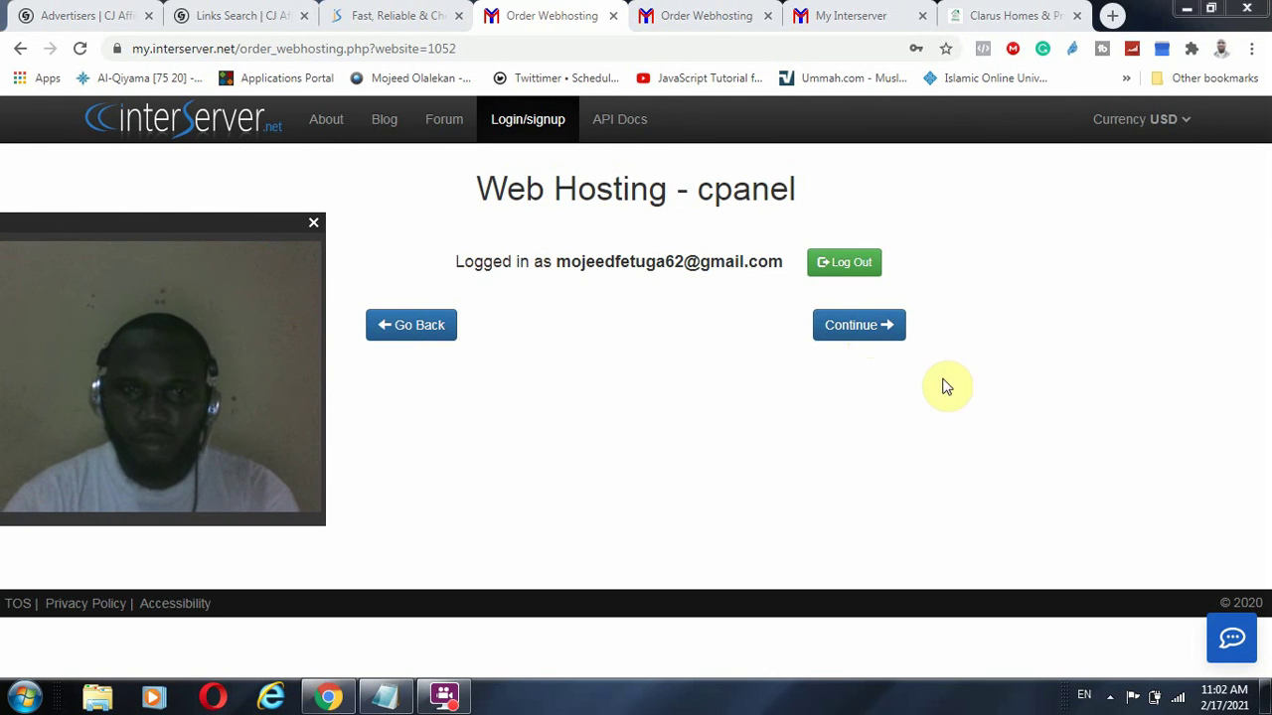
click(862, 328)
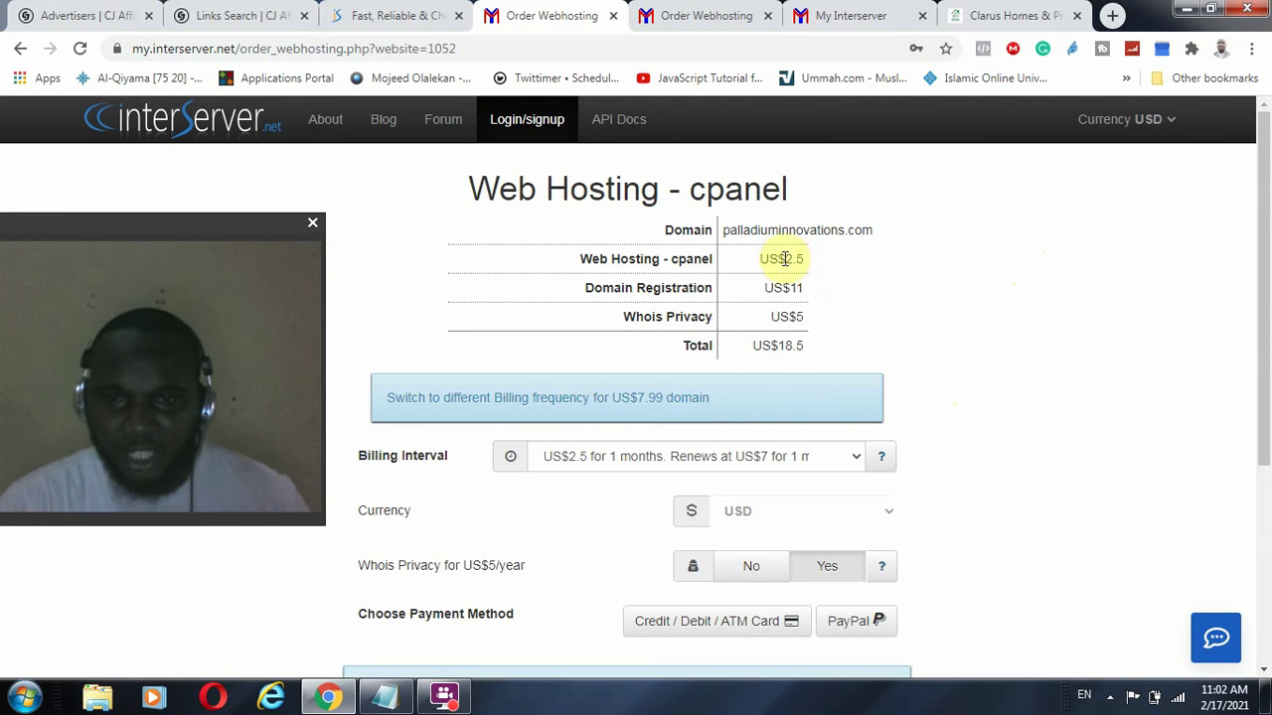
scroll(825, 462, down, 3)
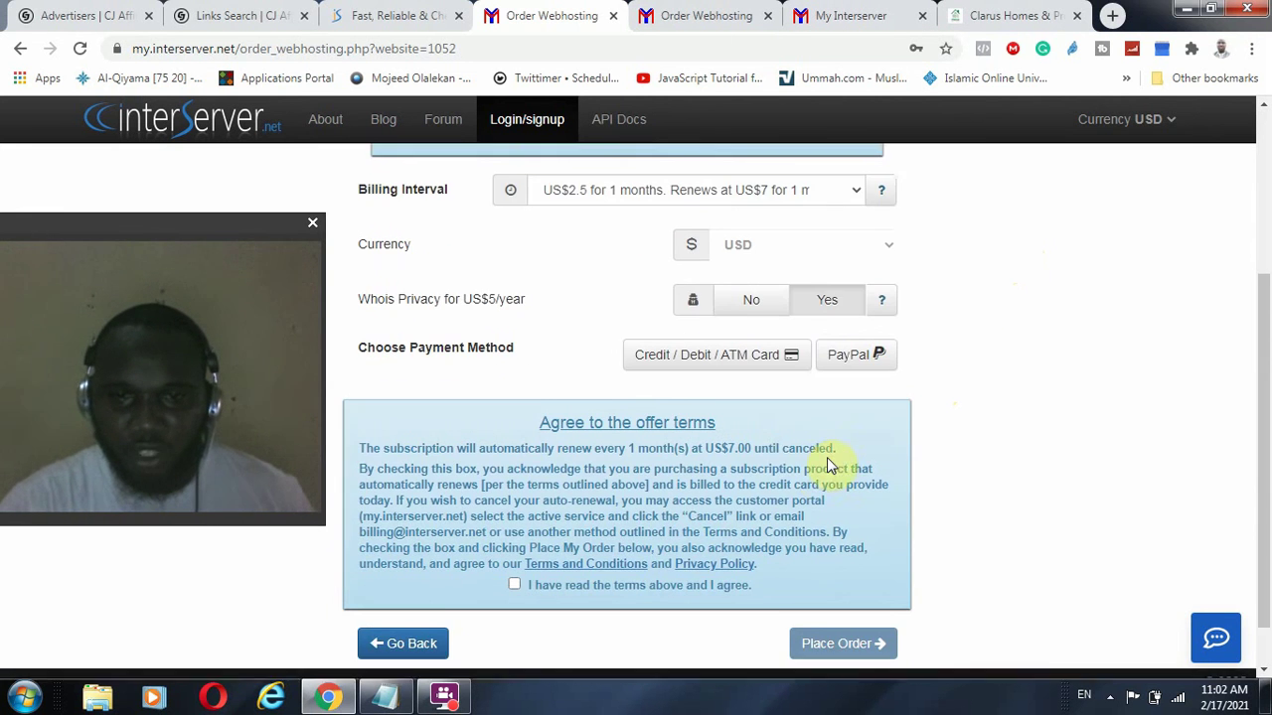
scroll(867, 487, up, 3)
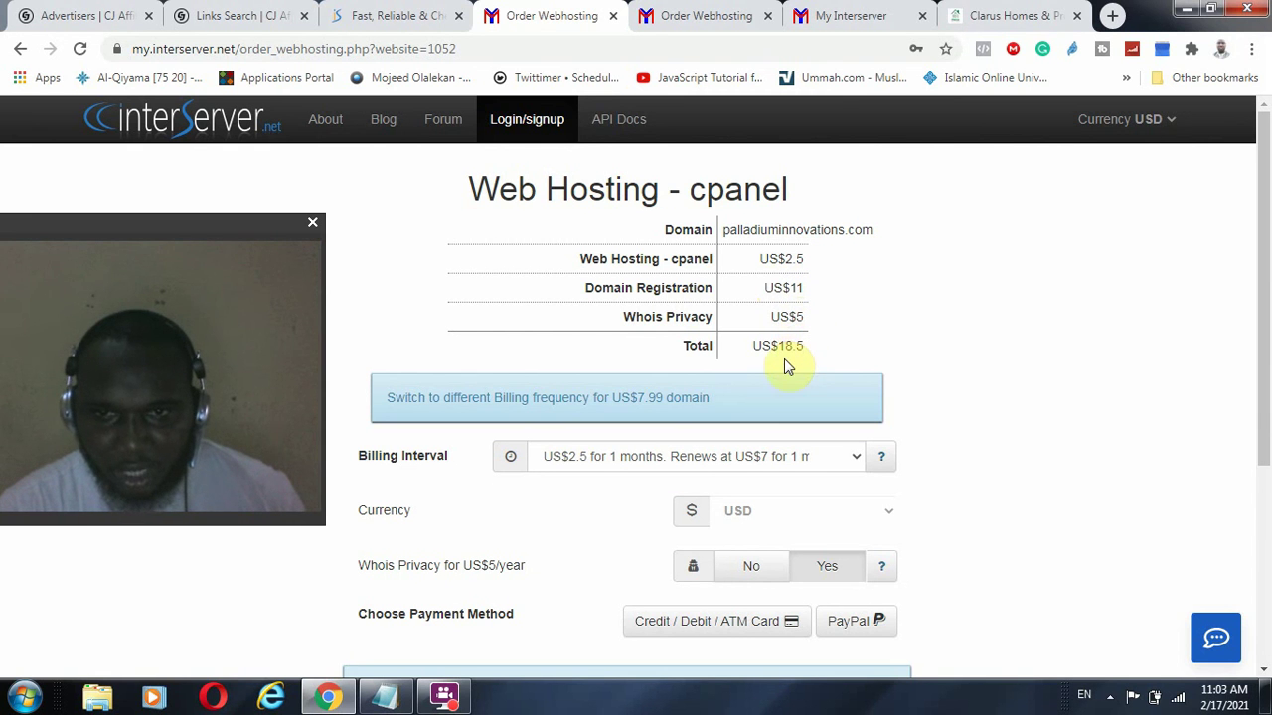
drag(777, 345, 836, 354)
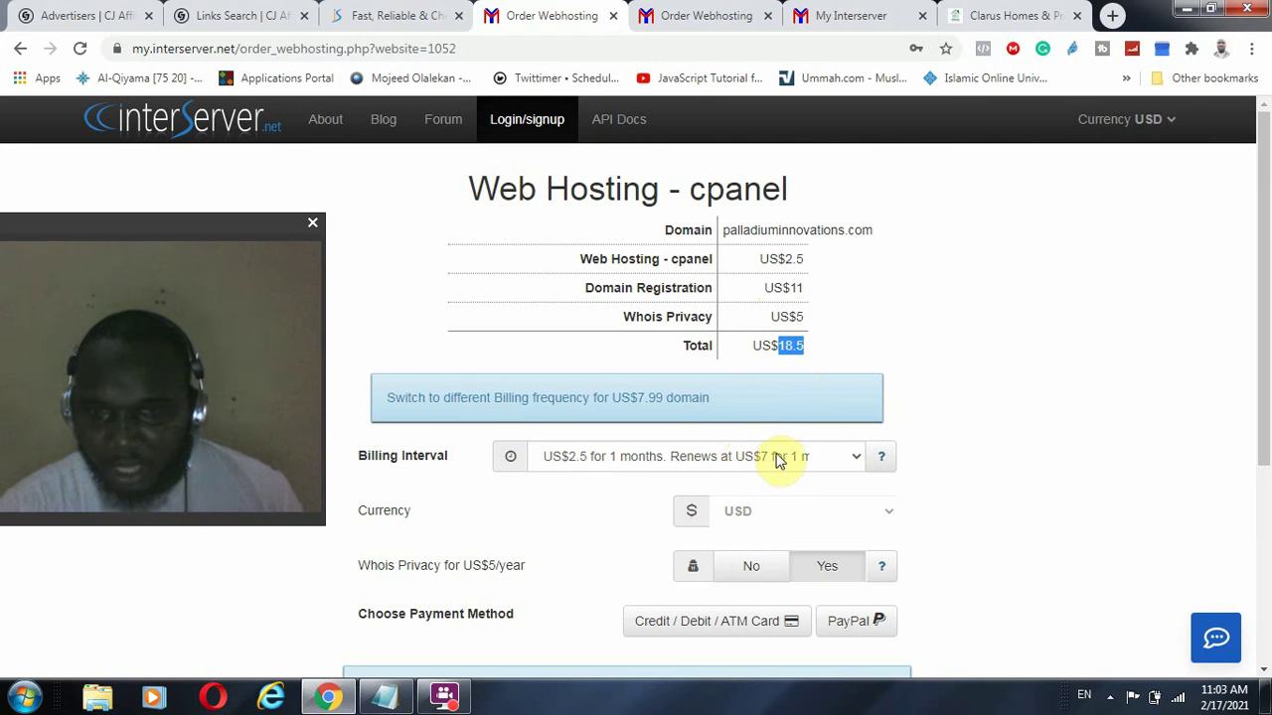
Set the billing interval to US$30 for 12 months and review the updated price summary, highlighting the new total.
click(850, 462)
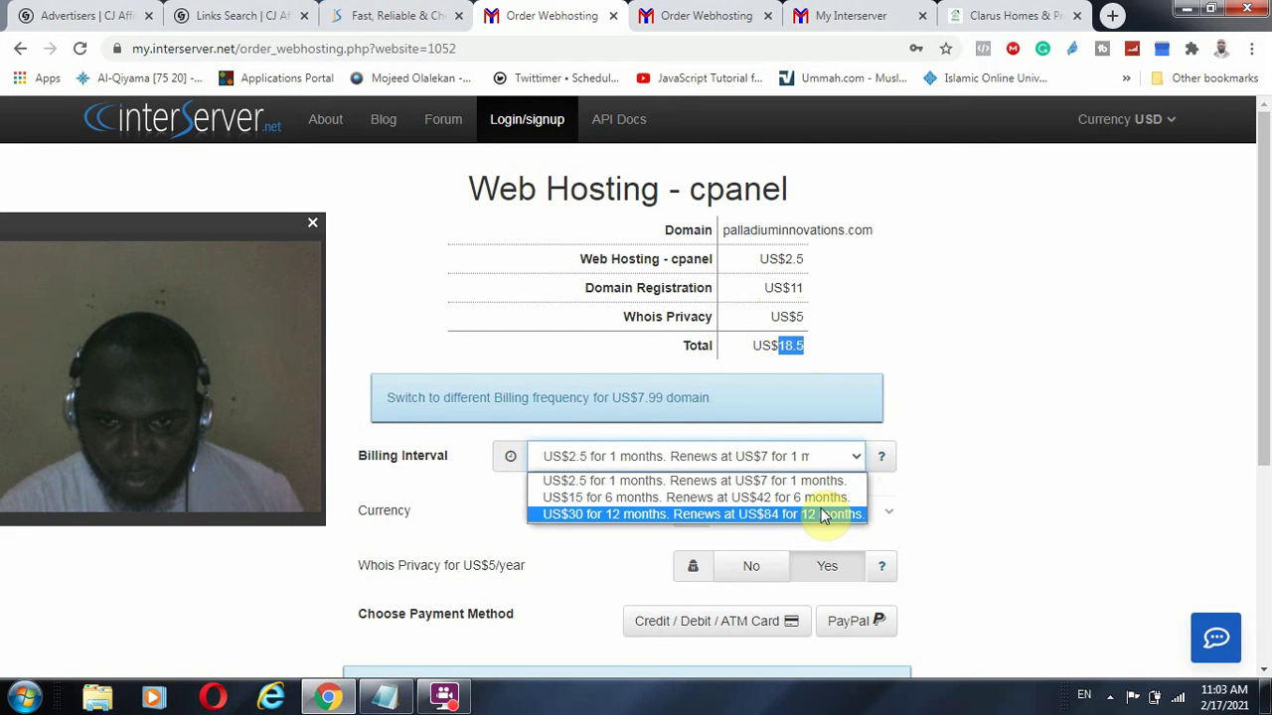
click(755, 515)
scroll(1091, 455, down, 1)
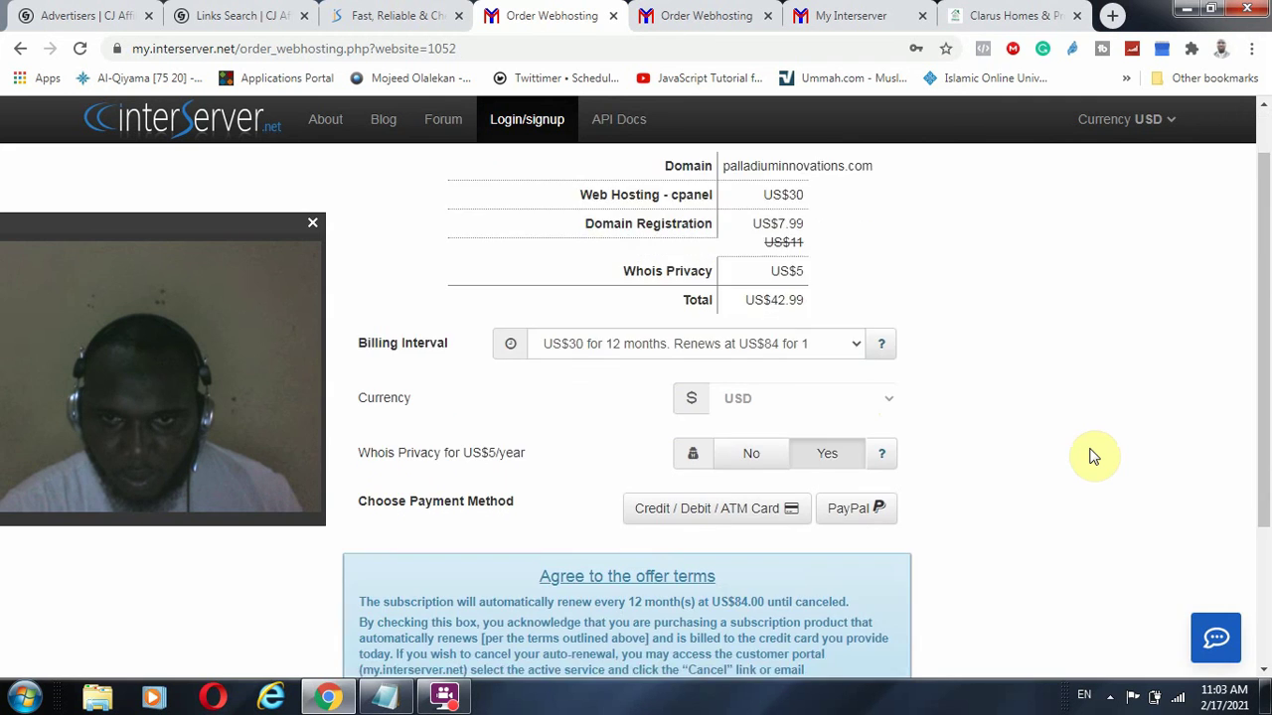
scroll(1091, 455, down, 2)
scroll(1079, 454, up, 3)
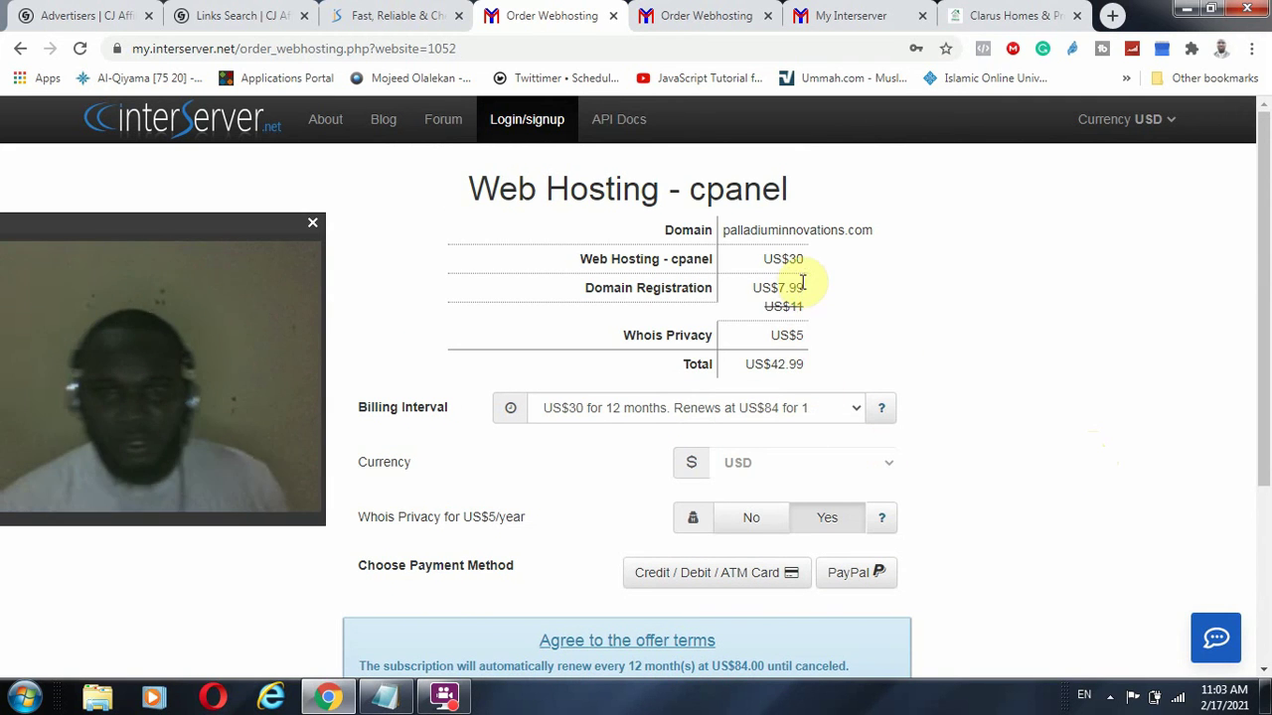
right_click(716, 416)
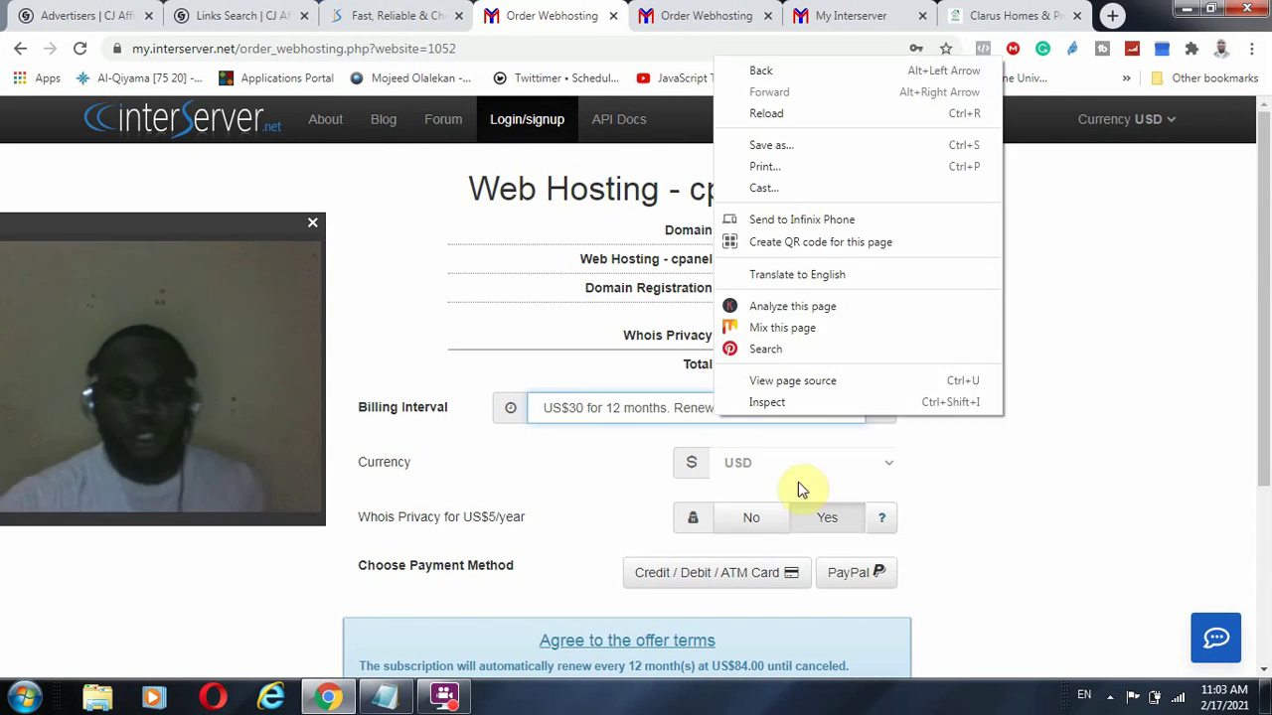
click(1132, 463)
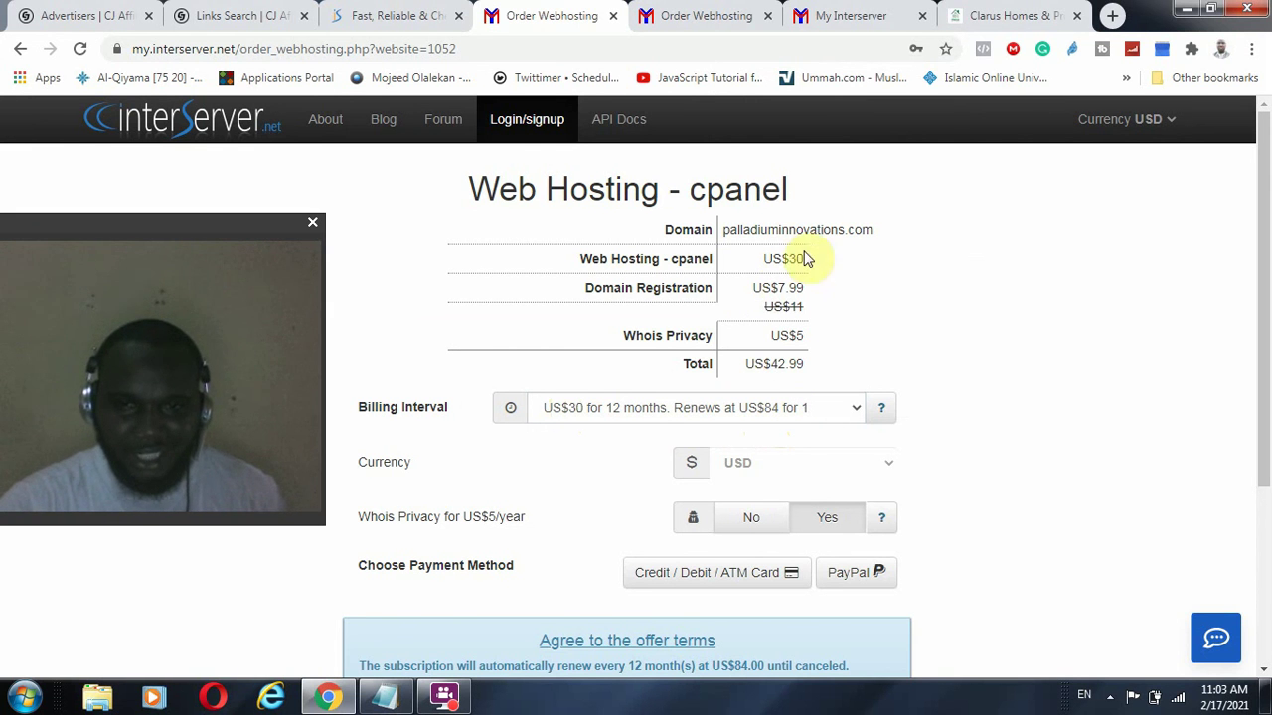
drag(771, 368, 840, 373)
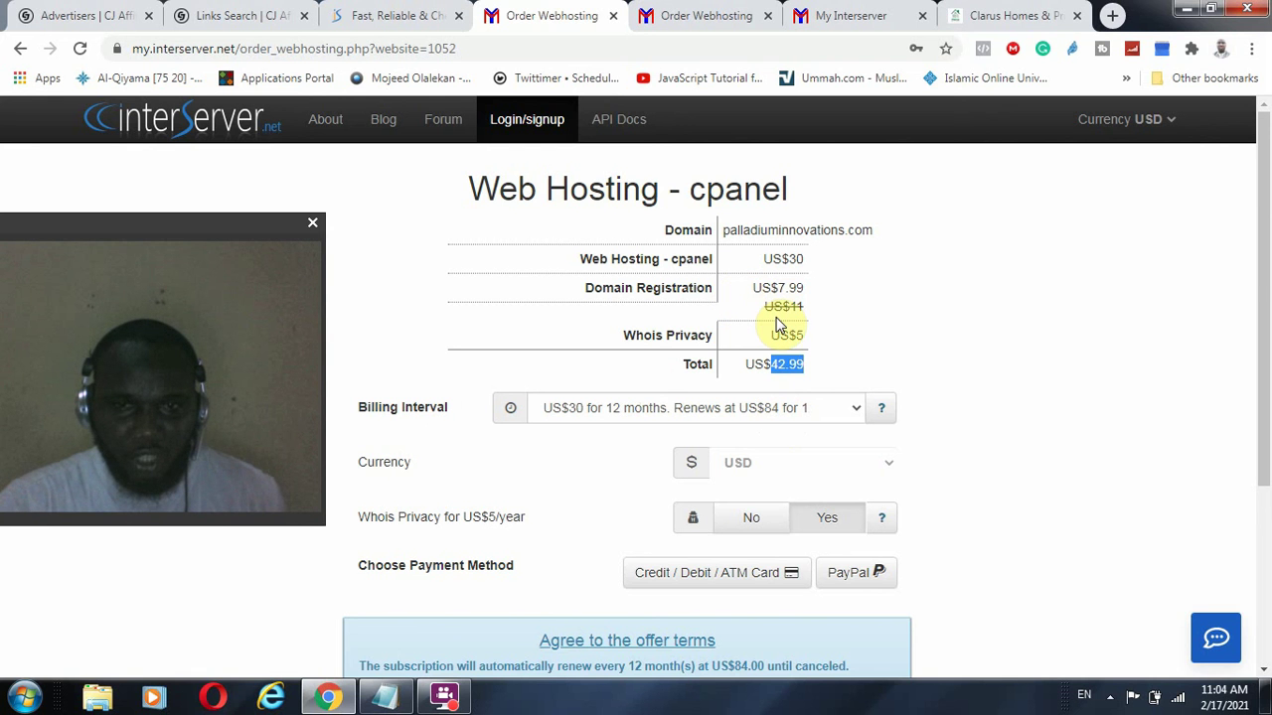
Highlight the automatic renewal text in the offer terms and agree to the terms.
scroll(420, 261, down, 3)
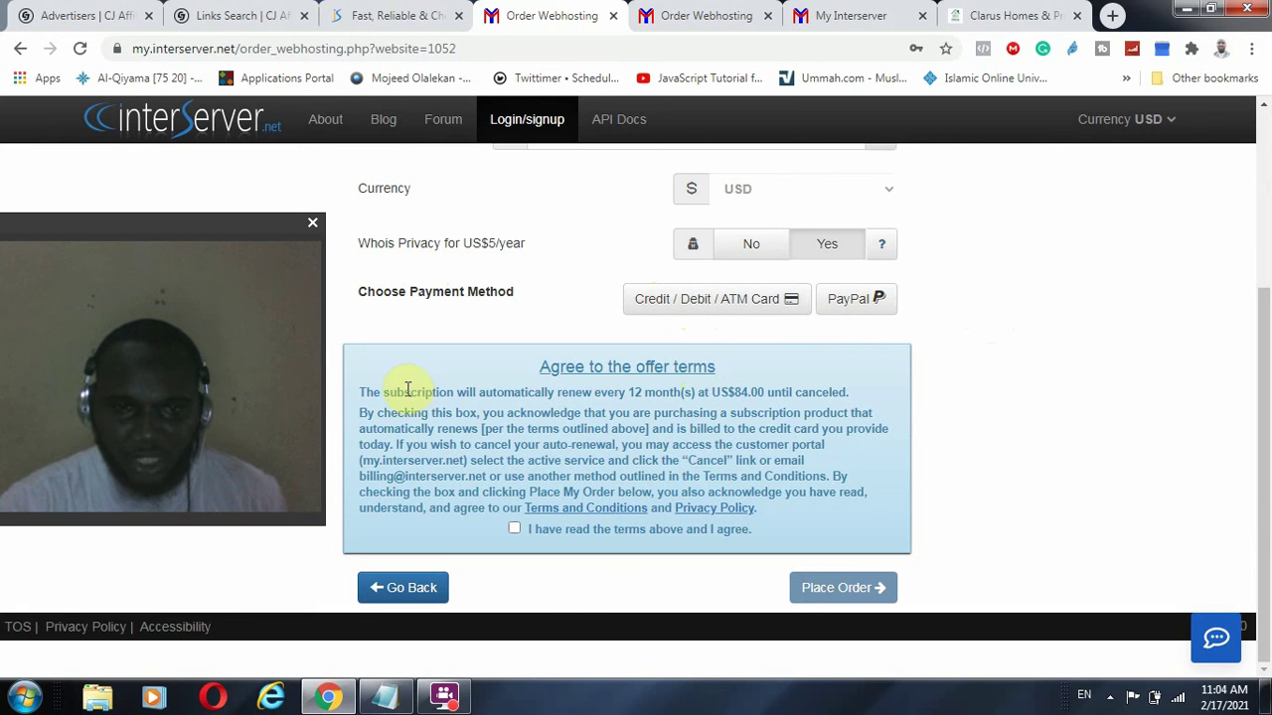
drag(411, 392, 874, 493)
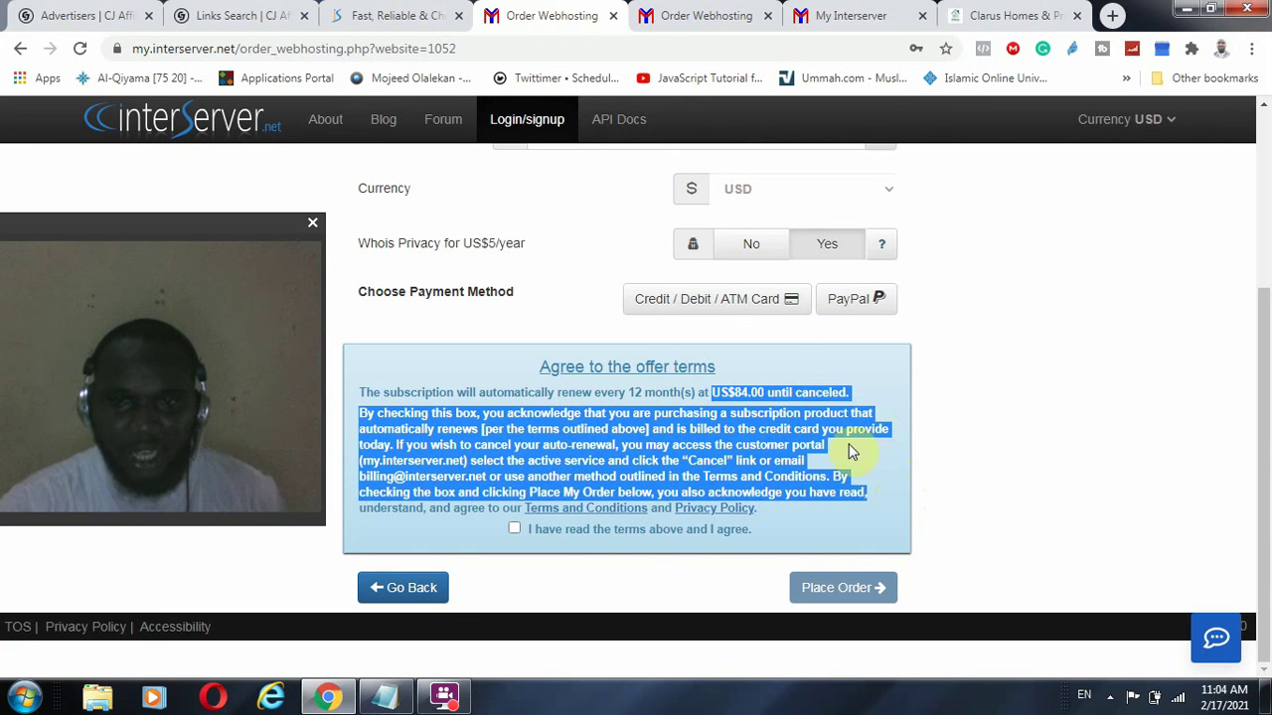
click(810, 385)
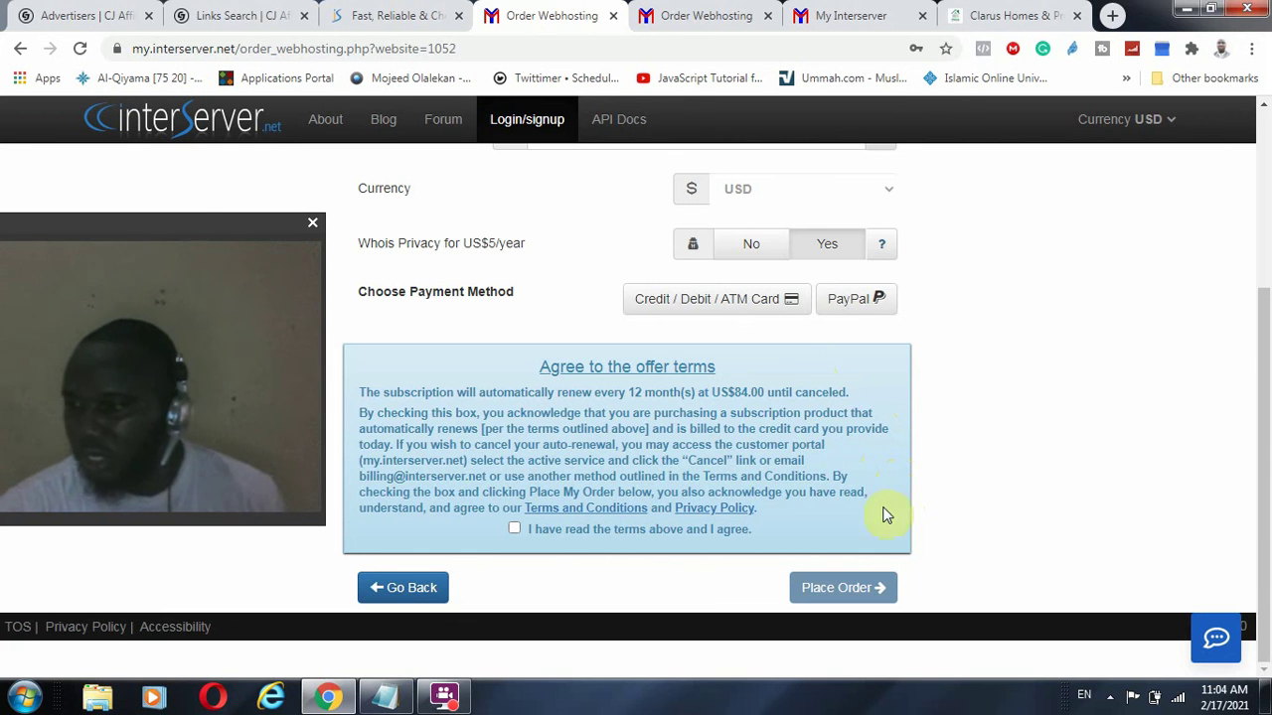
click(535, 532)
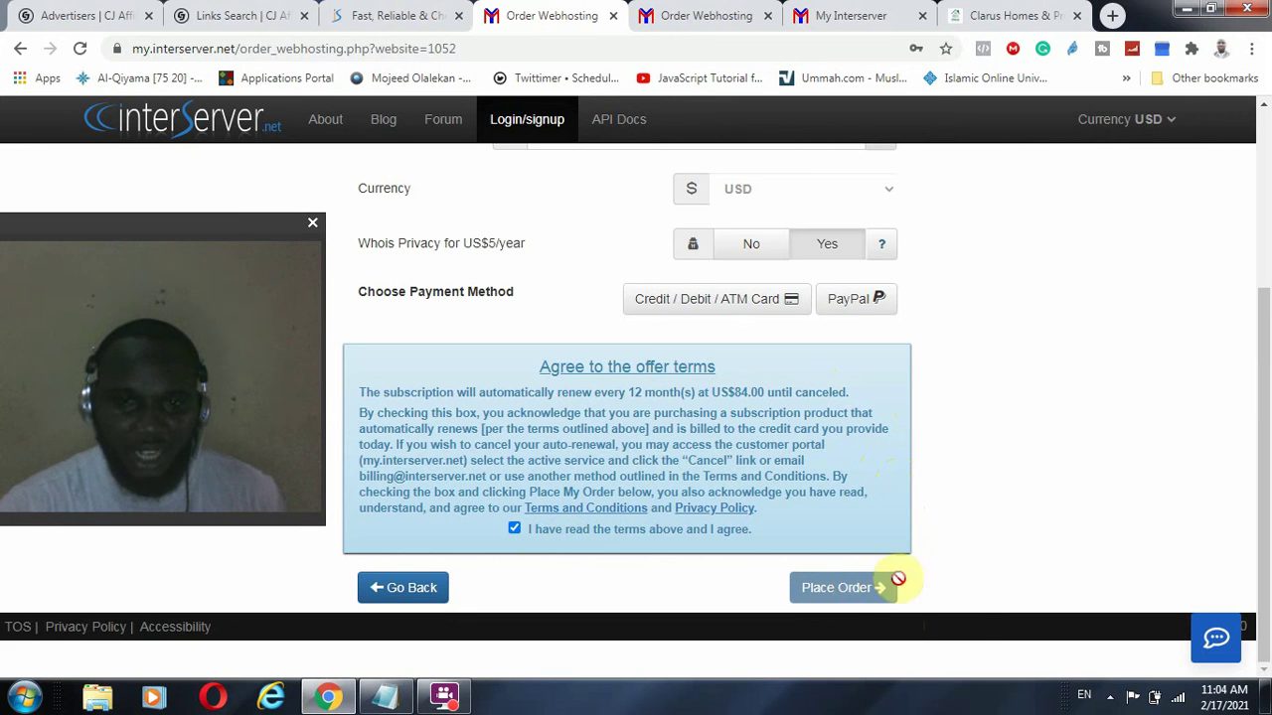
Choose PayPal as the payment method for the order.
scroll(994, 511, up, 3)
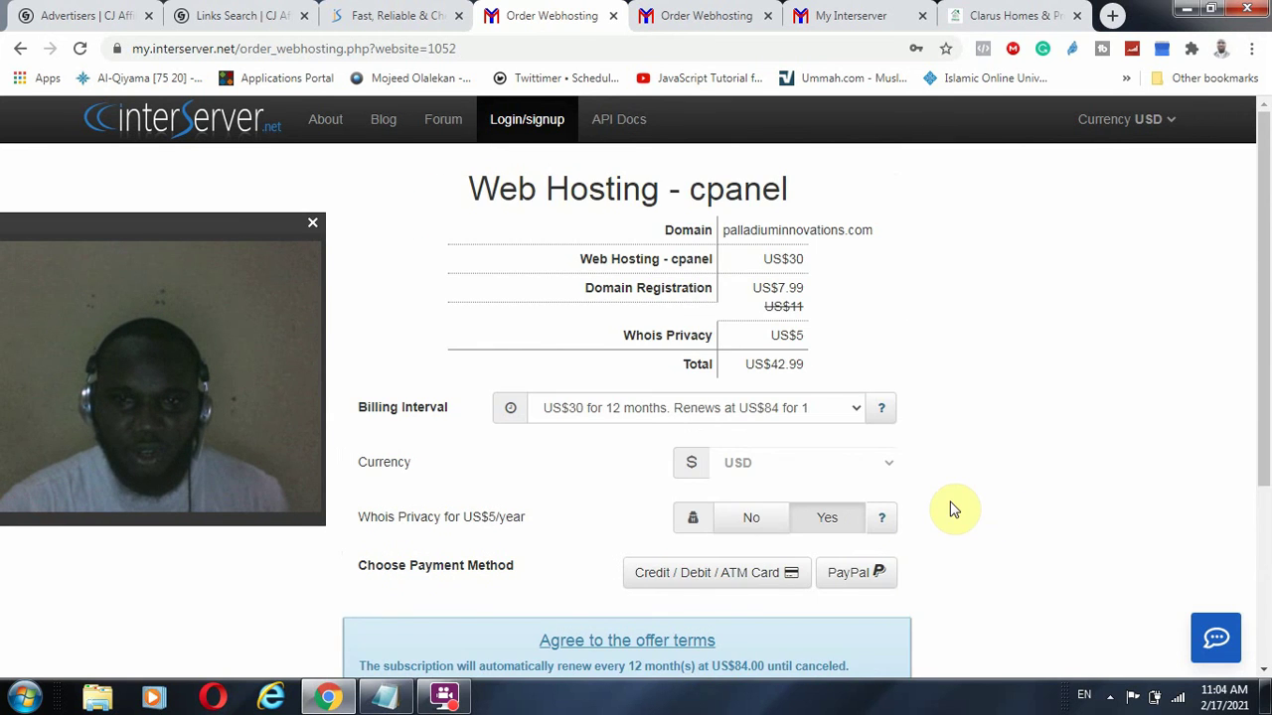
click(855, 573)
scroll(1016, 540, down, 3)
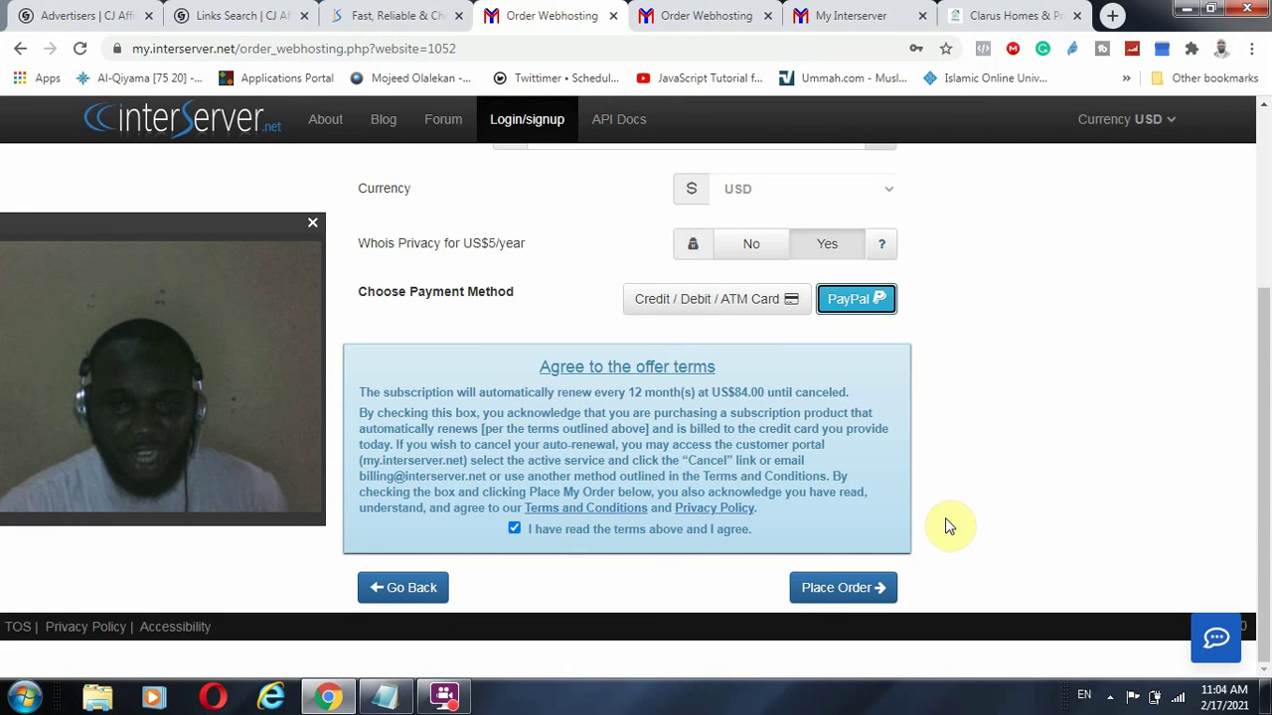
drag(104, 222, 222, 266)
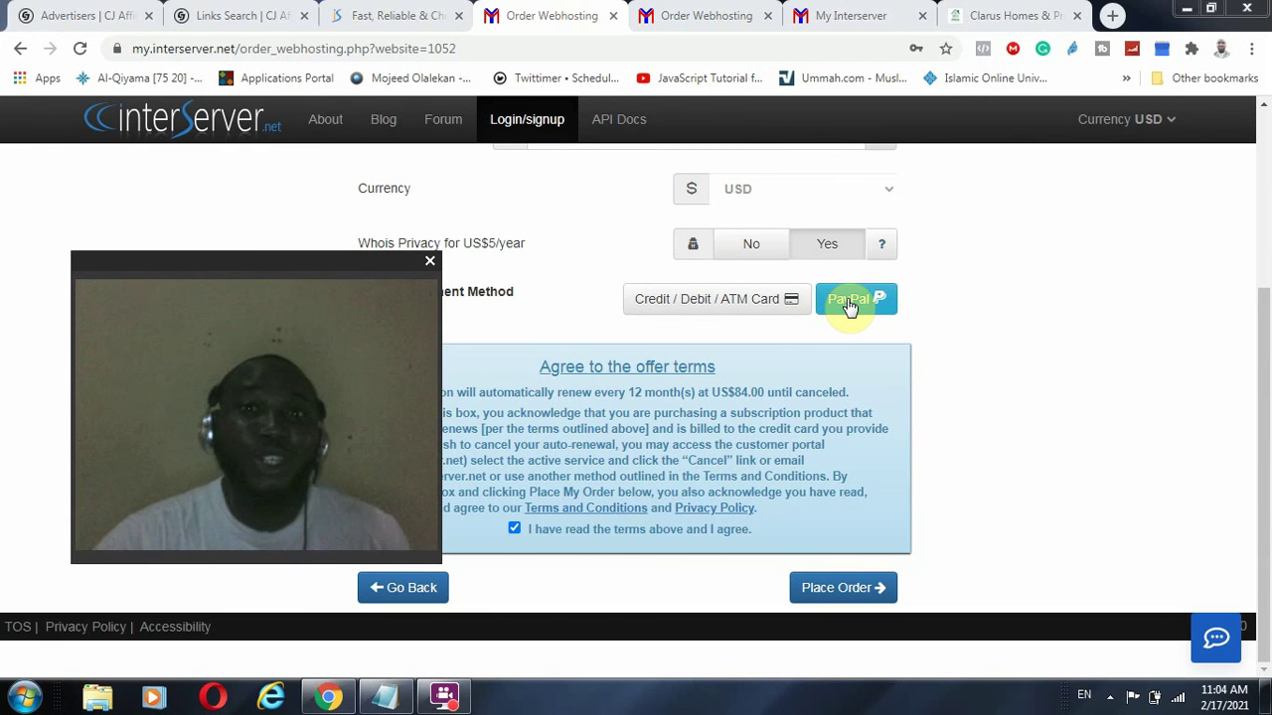
Show the card payment fields for the Credit / Debit / ATM Card option, return to PayPal and review the order summary.
click(760, 298)
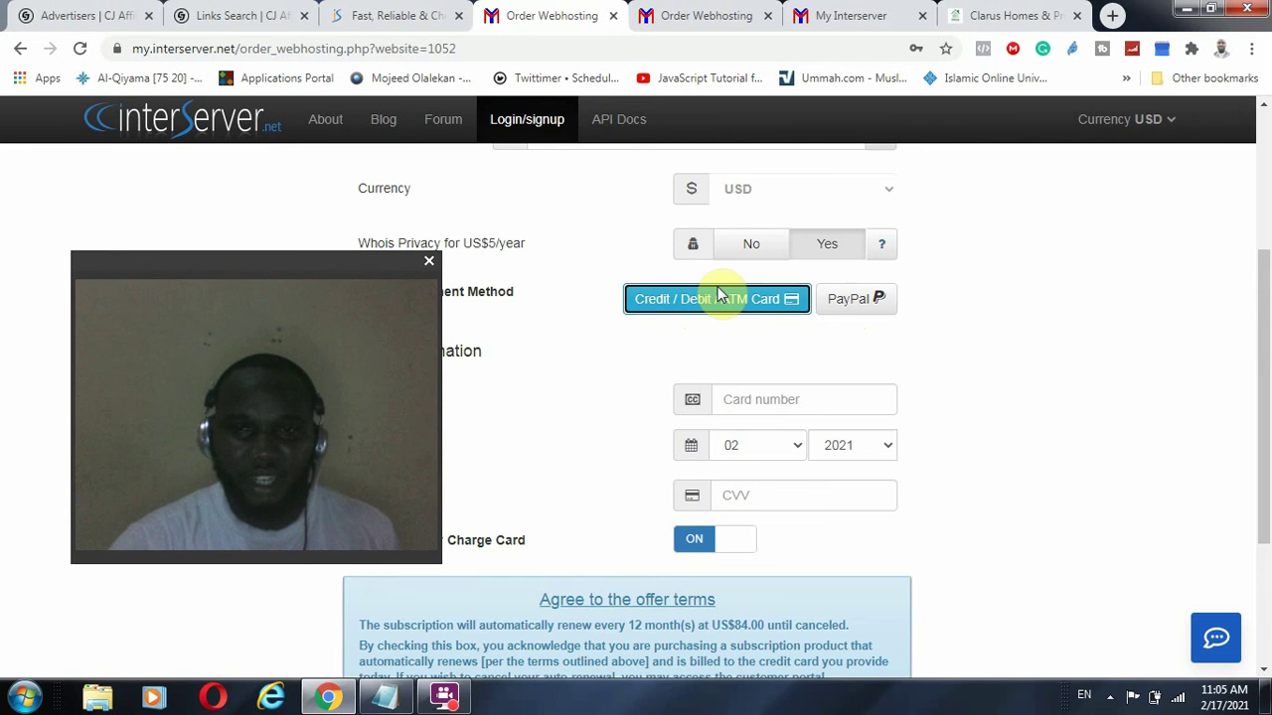
scroll(718, 540, down, 3)
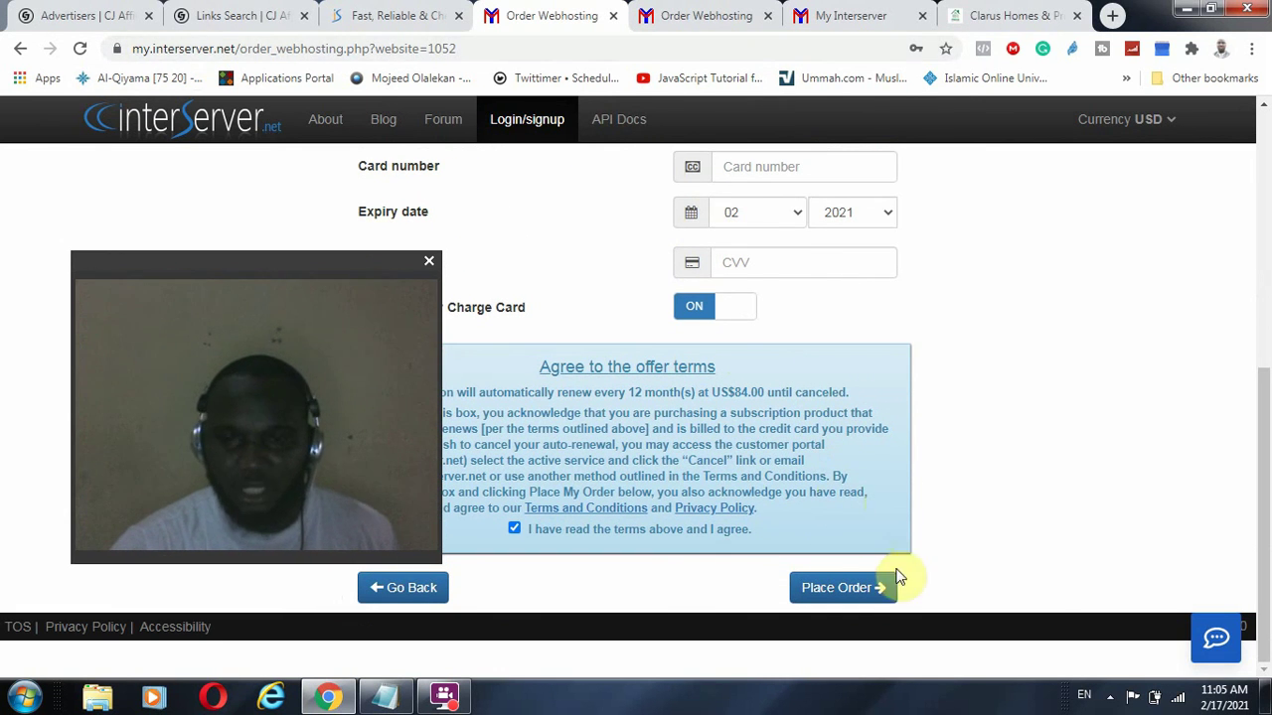
scroll(855, 585, up, 3)
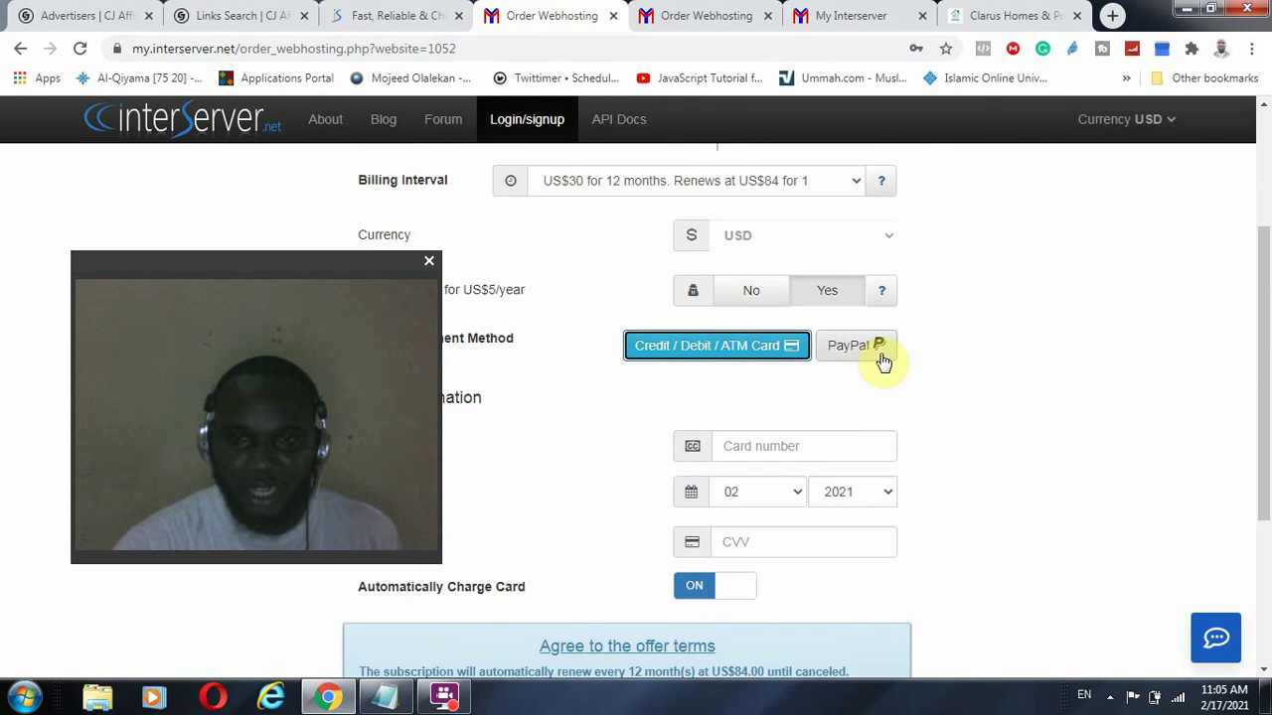
click(855, 350)
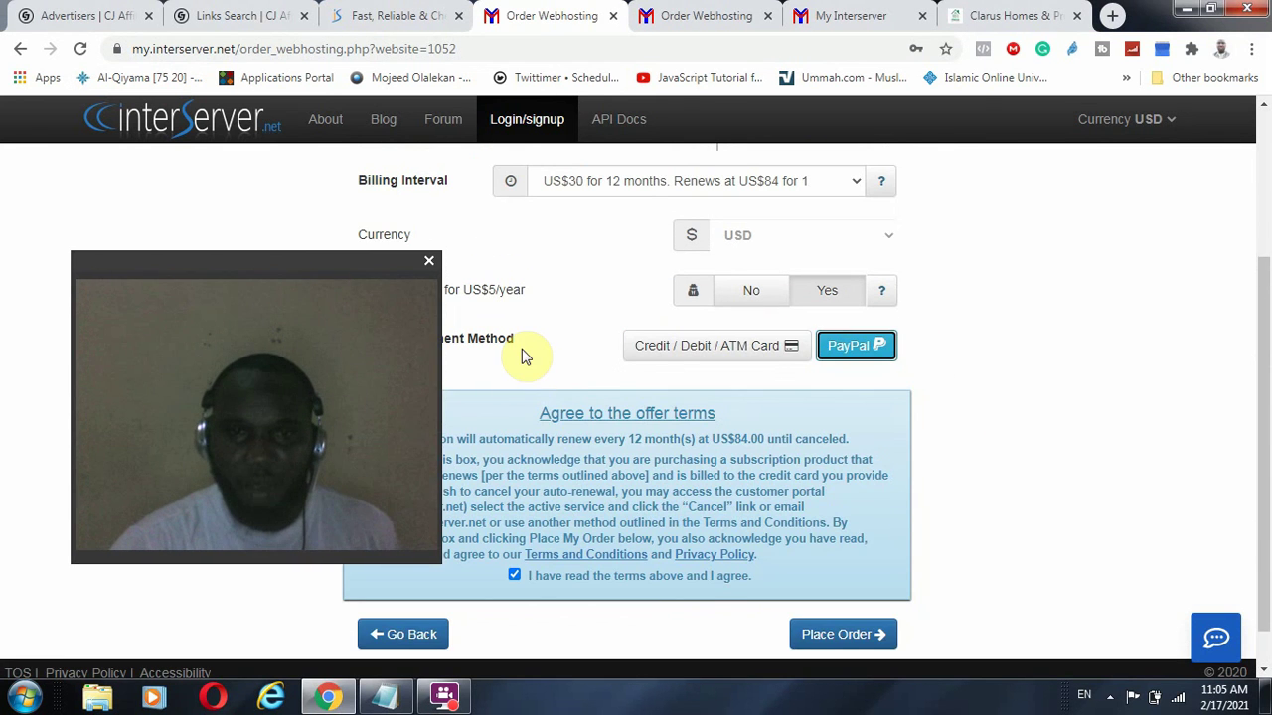
drag(309, 260, 324, 215)
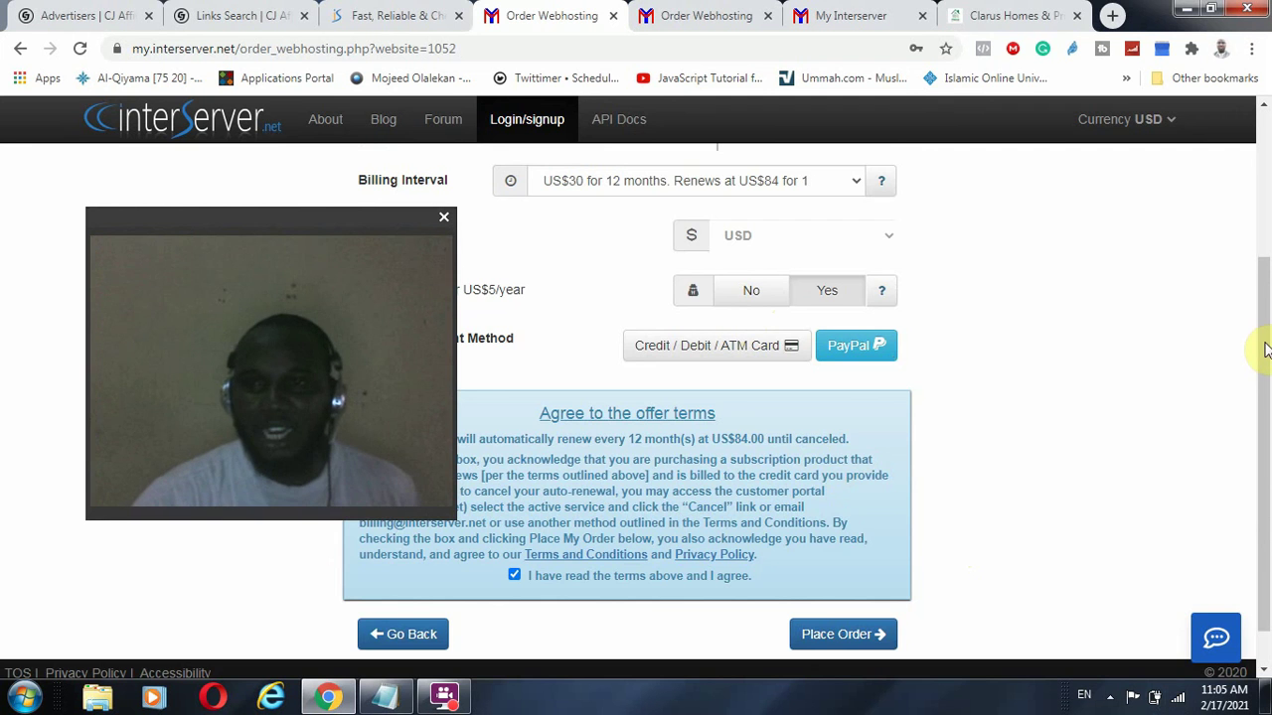
scroll(1265, 350, up, 3)
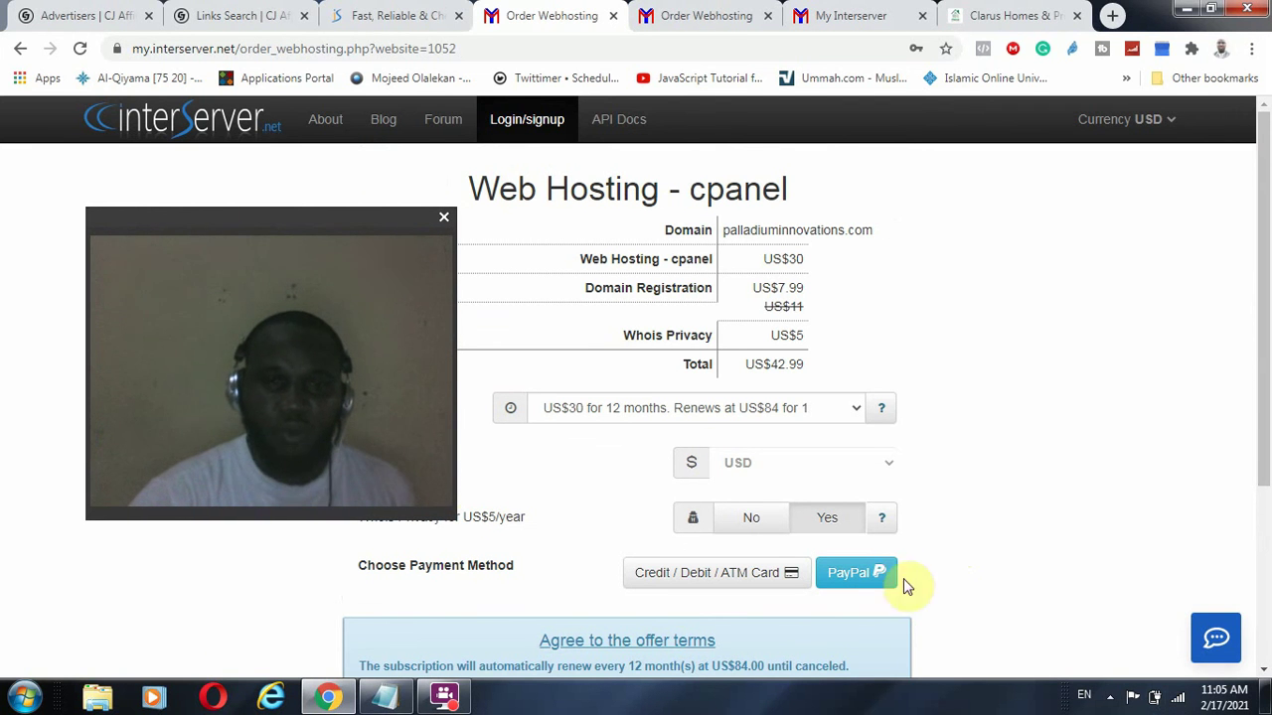
Switch to the Notepad notes and add the line "login details to your cpanel" below "Third".
click(413, 700)
click(587, 583)
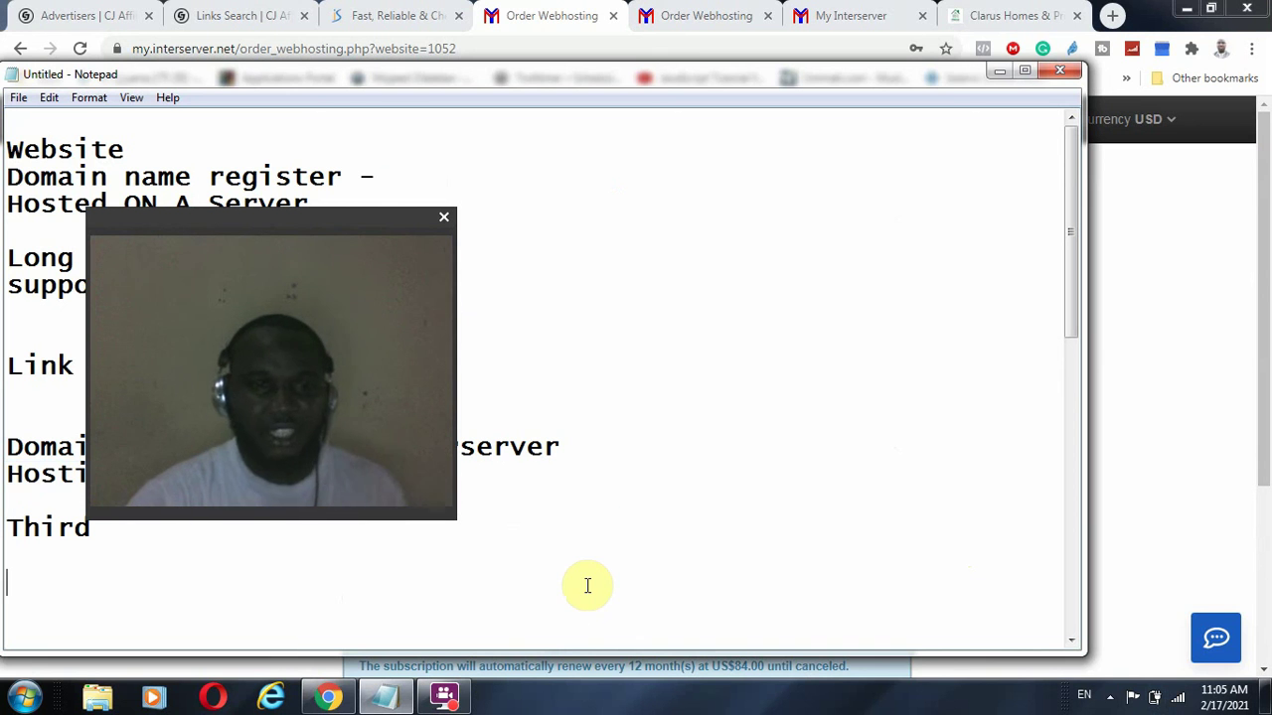
text(login)
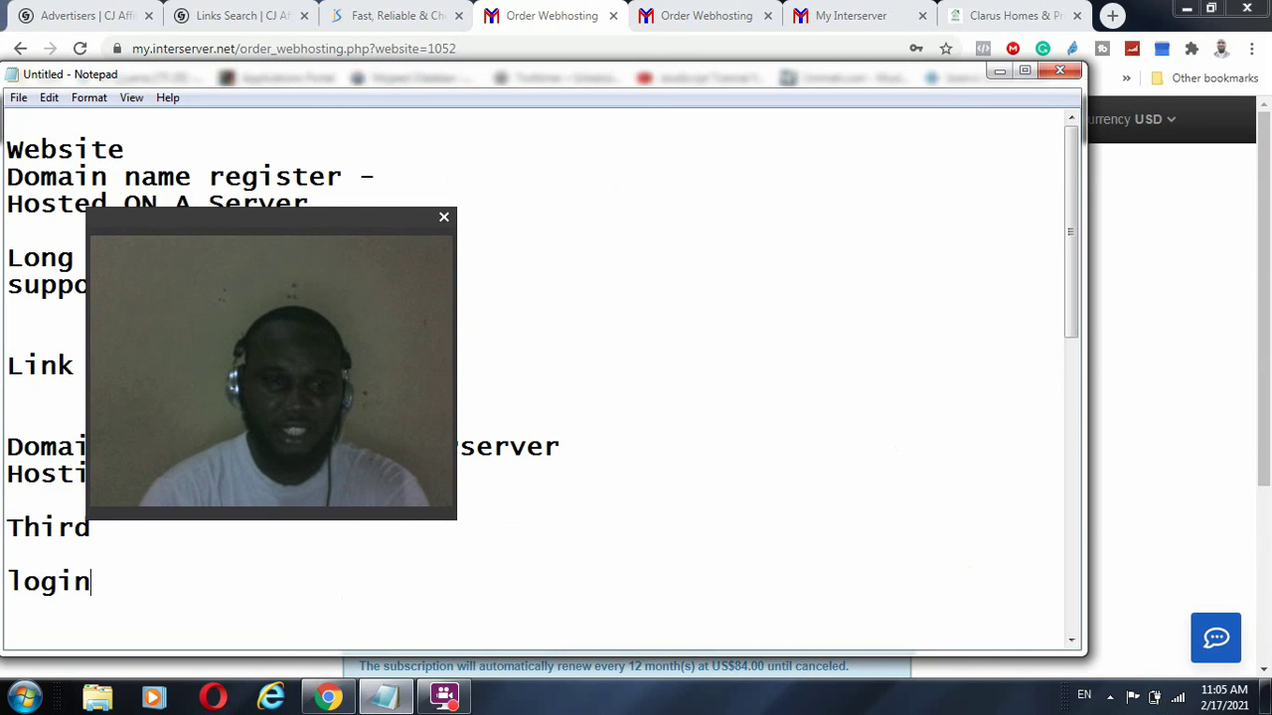
text( deti)
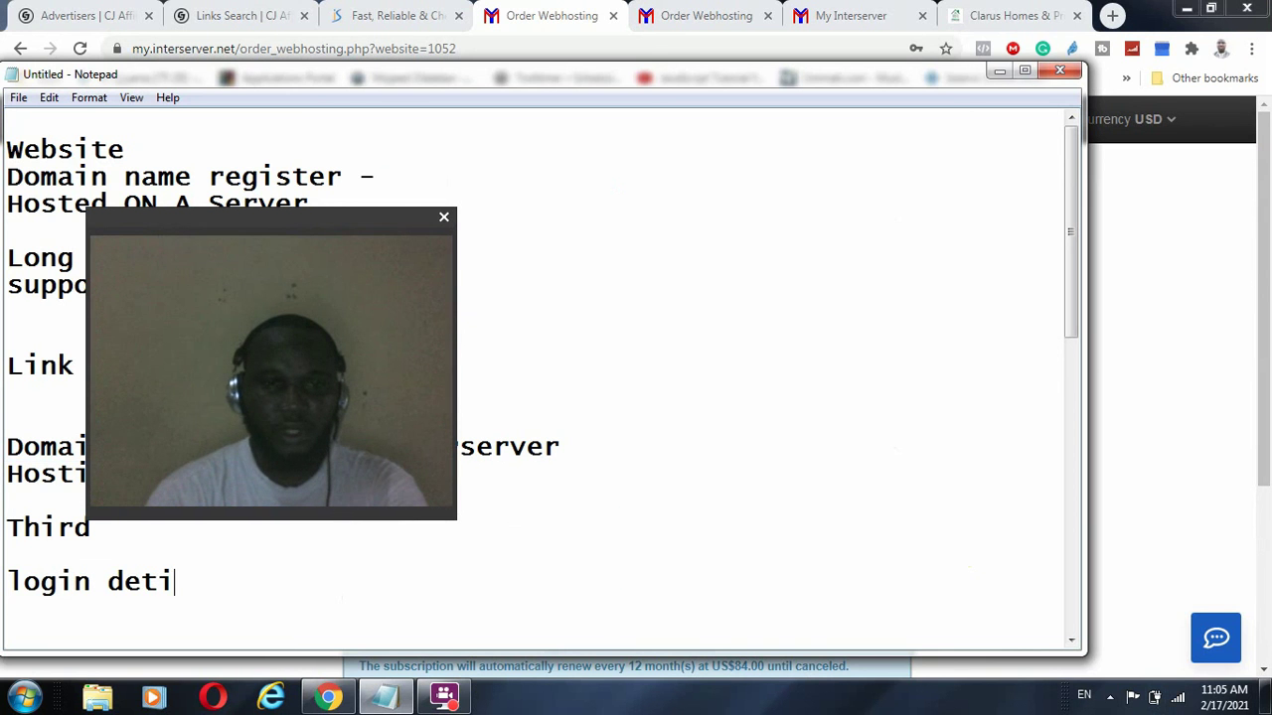
key(BackSpace)
text(ails to you)
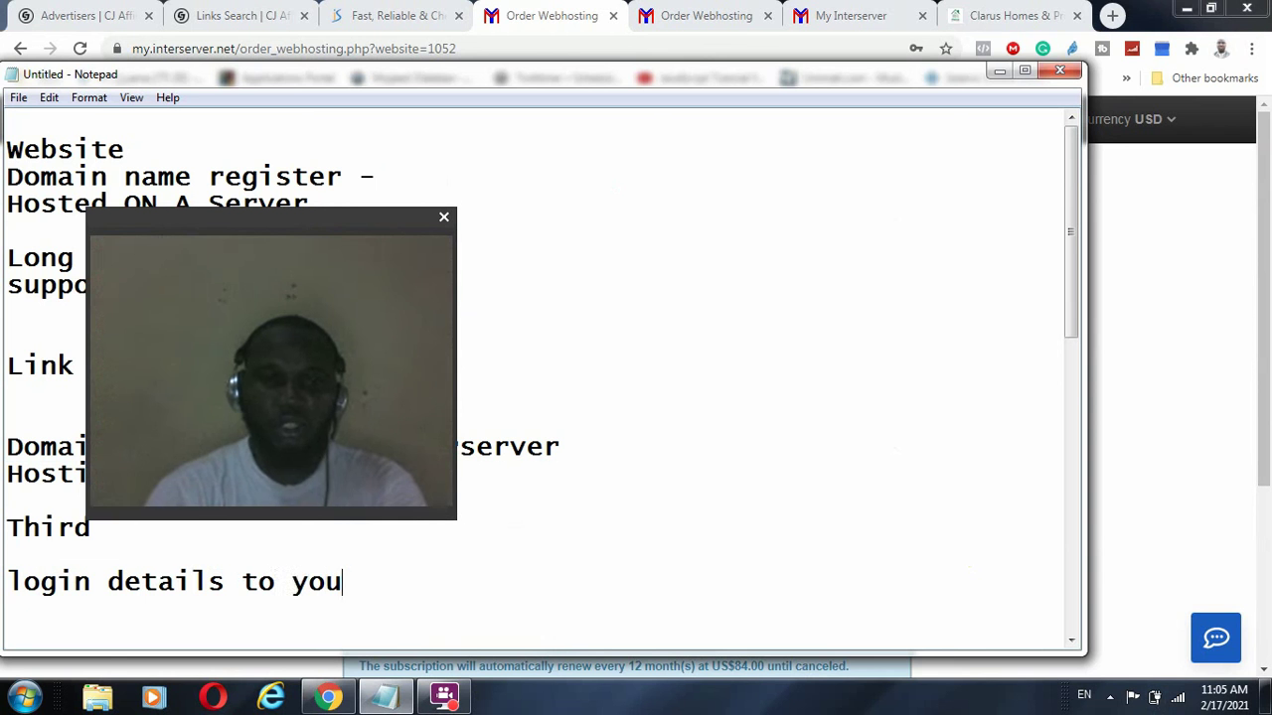
text(r cpa)
key(BackSpace)
text(pan)
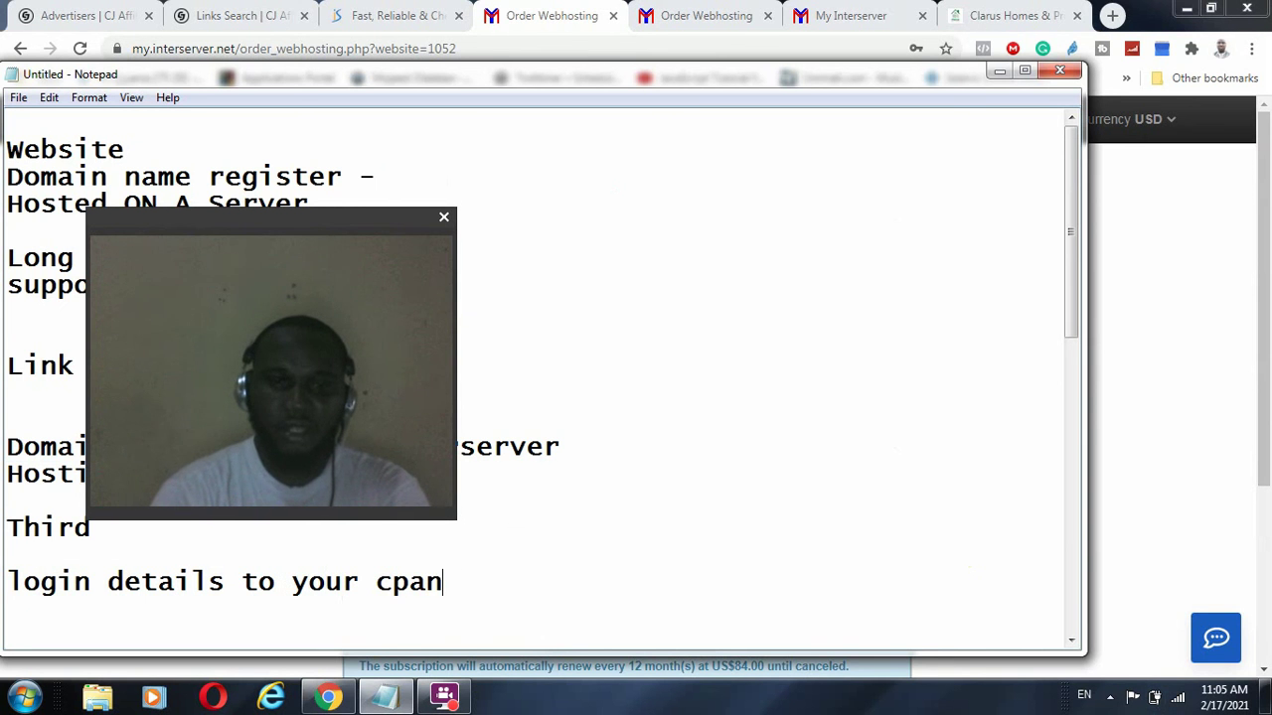
text(el)
key(Return)
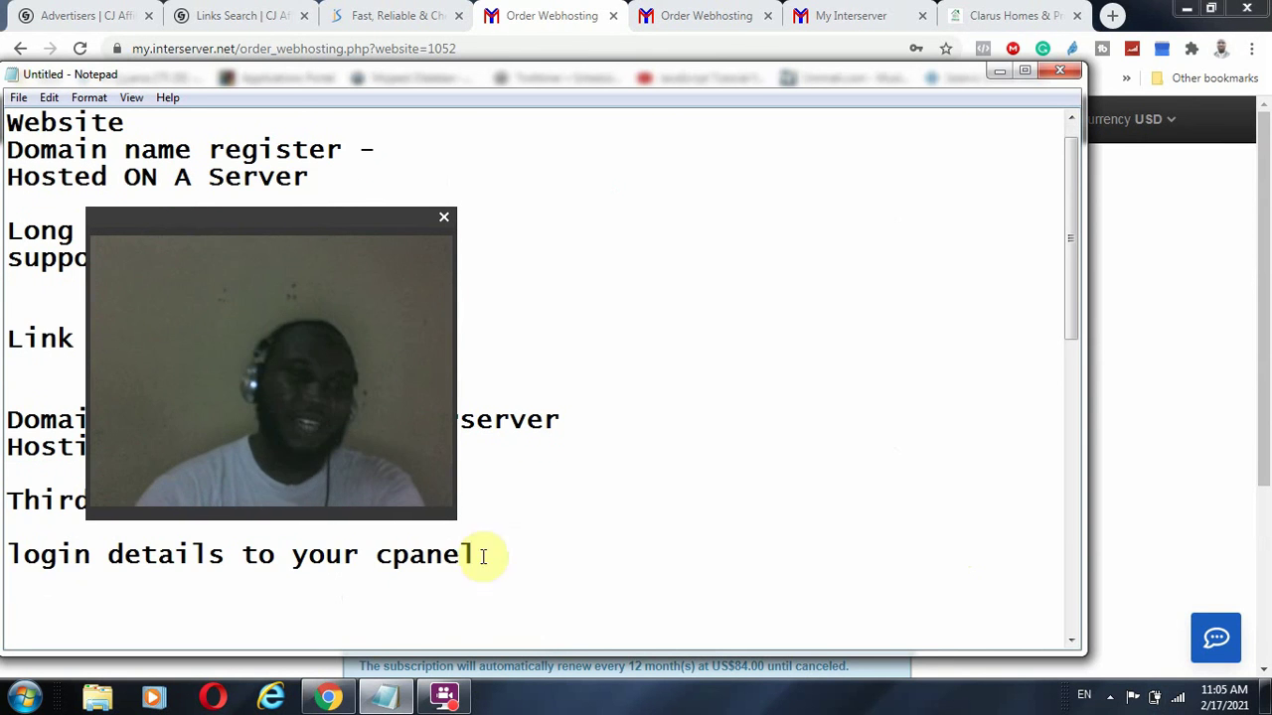
Add the line "payment confirmation domain, hosting" beneath the cpanel login line in the notes.
drag(238, 225, 880, 209)
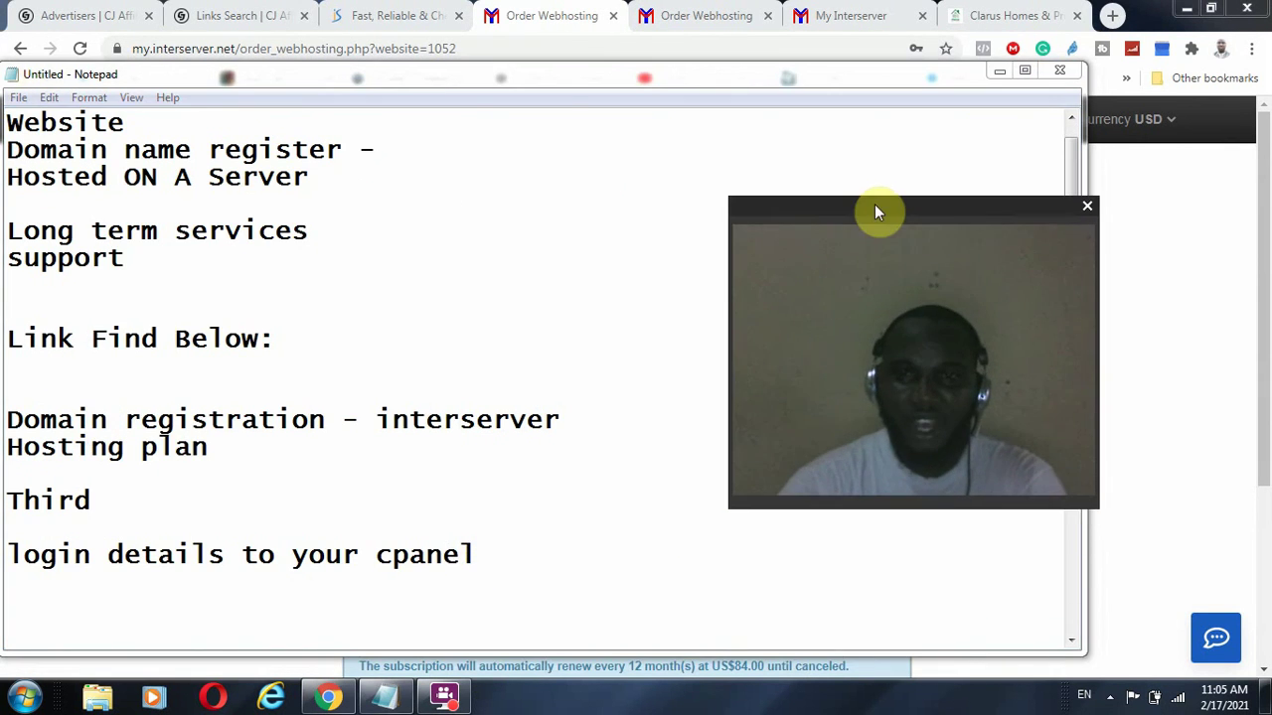
text(pat)
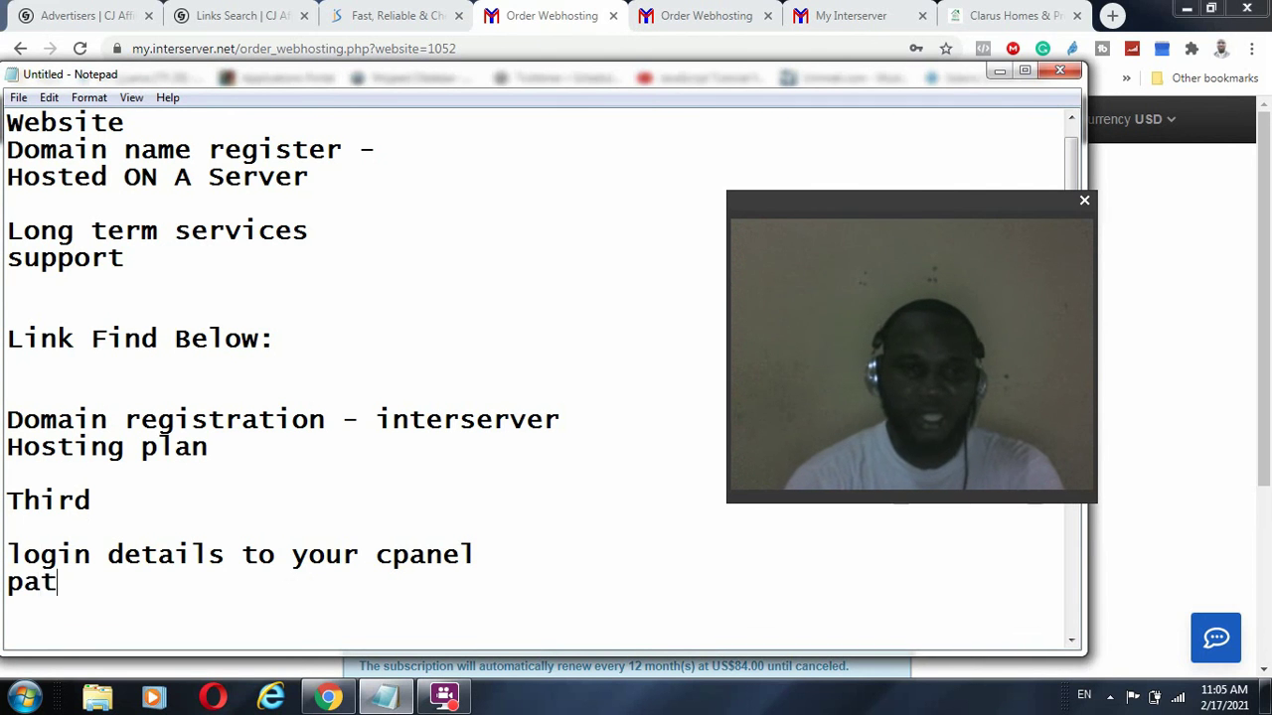
key(BackSpace)
text(yment )
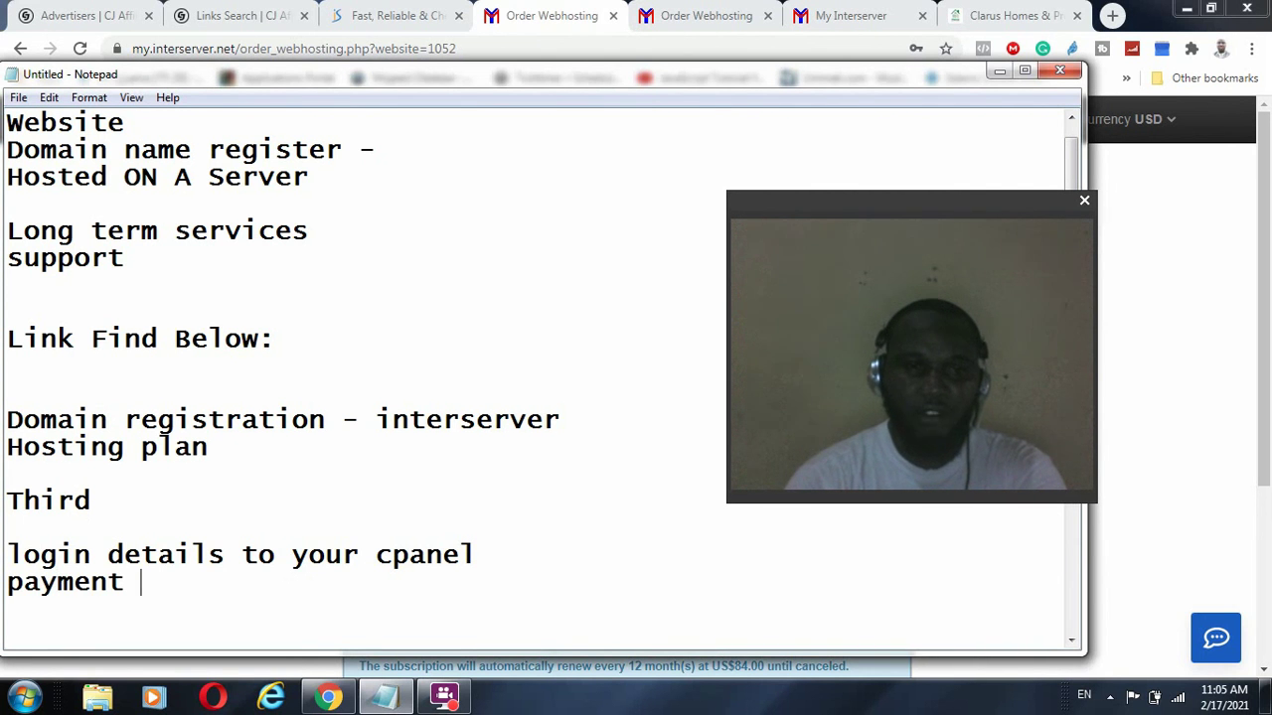
text(confirma)
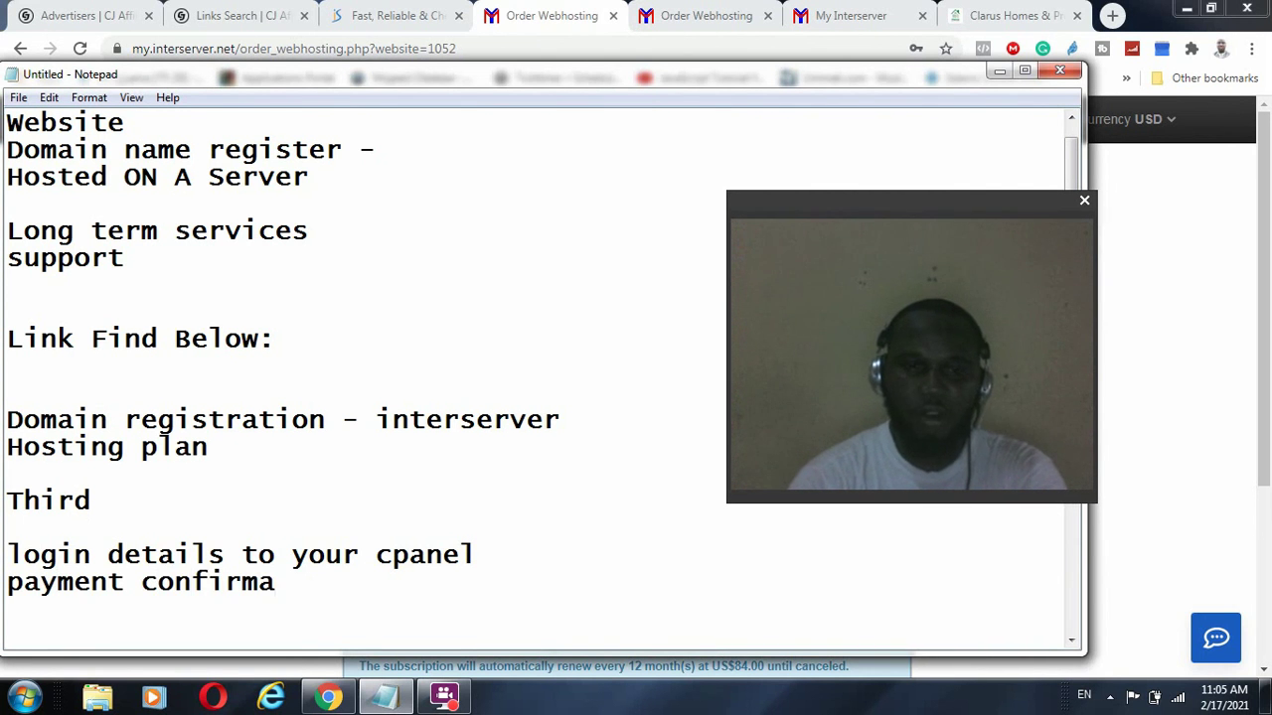
text(tion do)
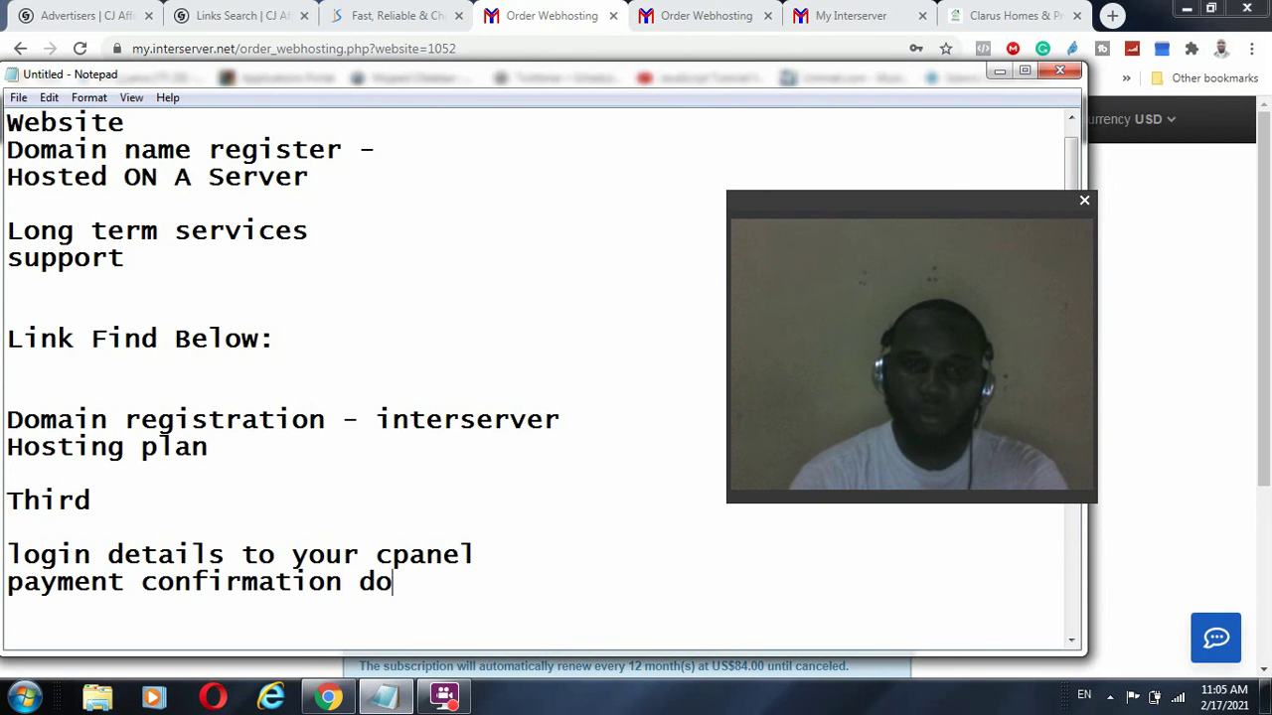
text(main, ho)
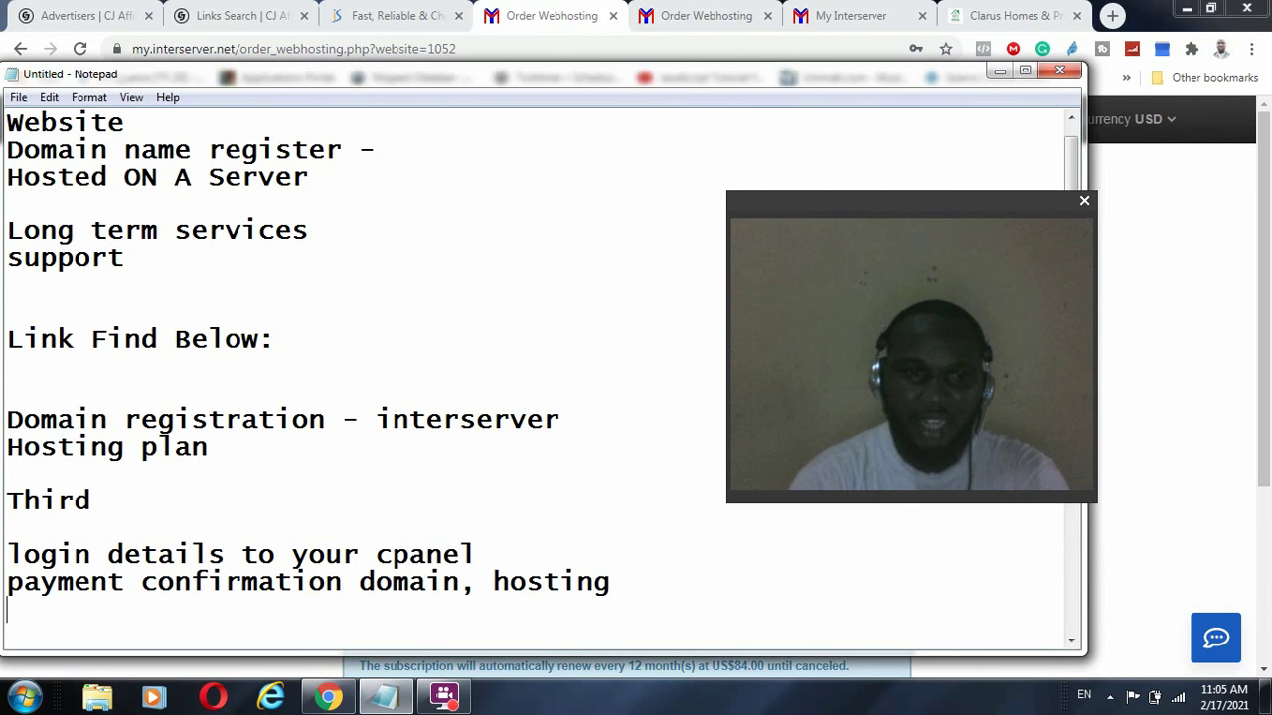
text(sting)
key(Return)
Add "login information" as the last line of the notes.
text(login infor)
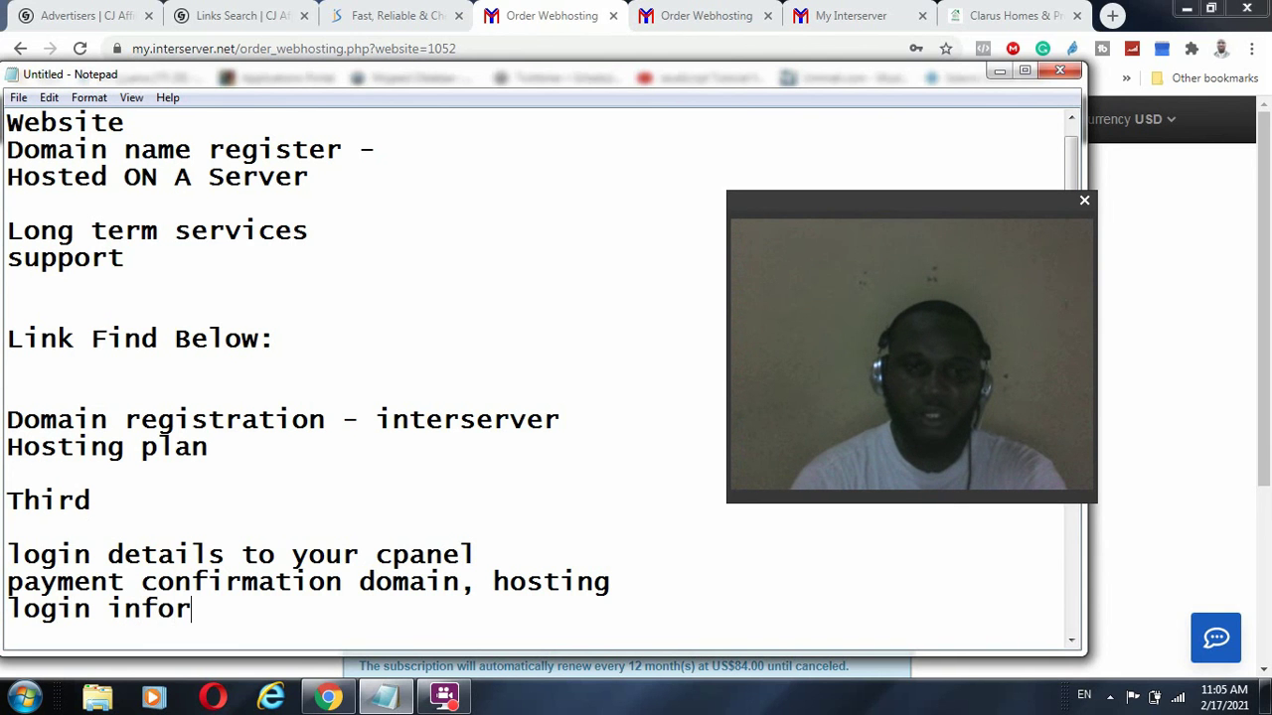
text(mation)
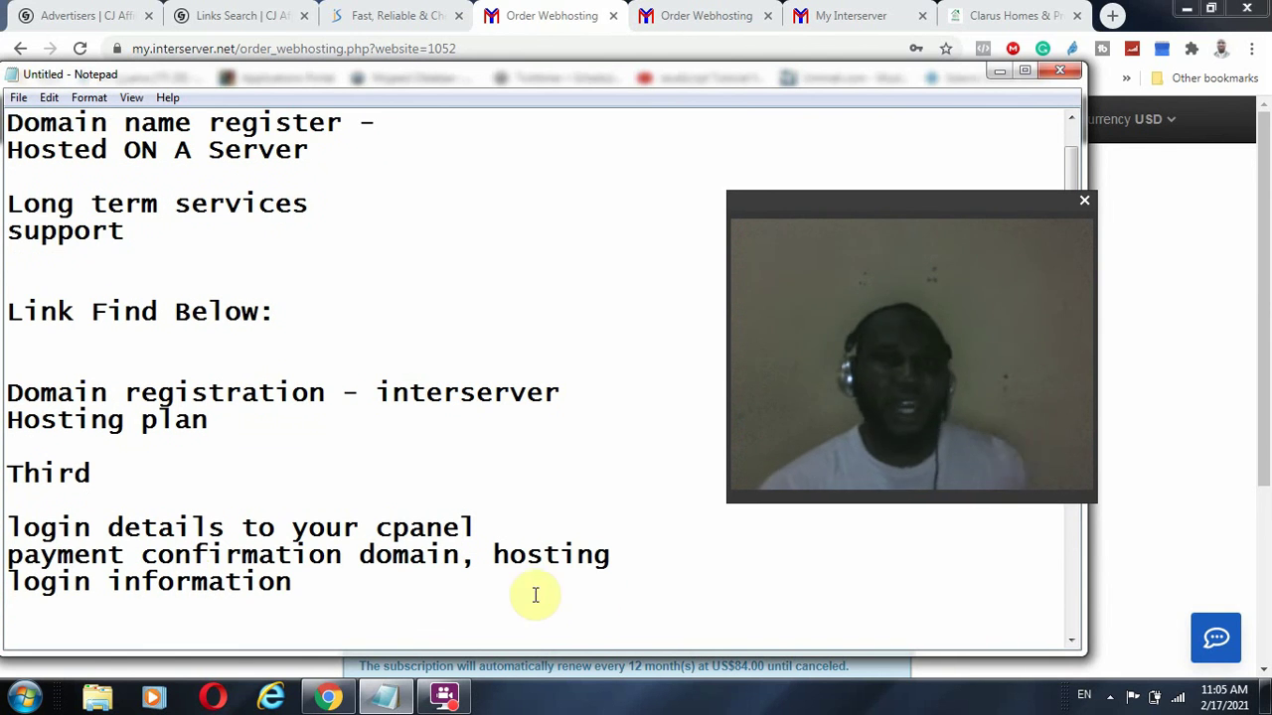
key(Return)
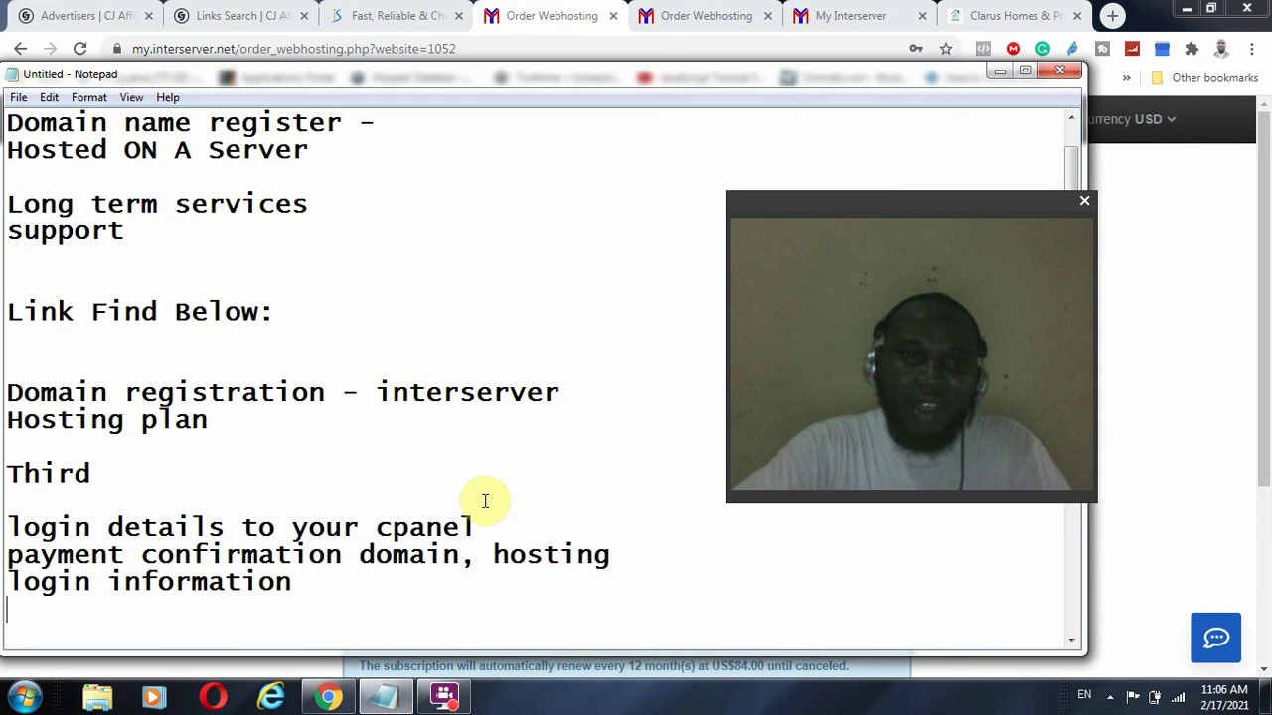
scroll(221, 388, up, 1)
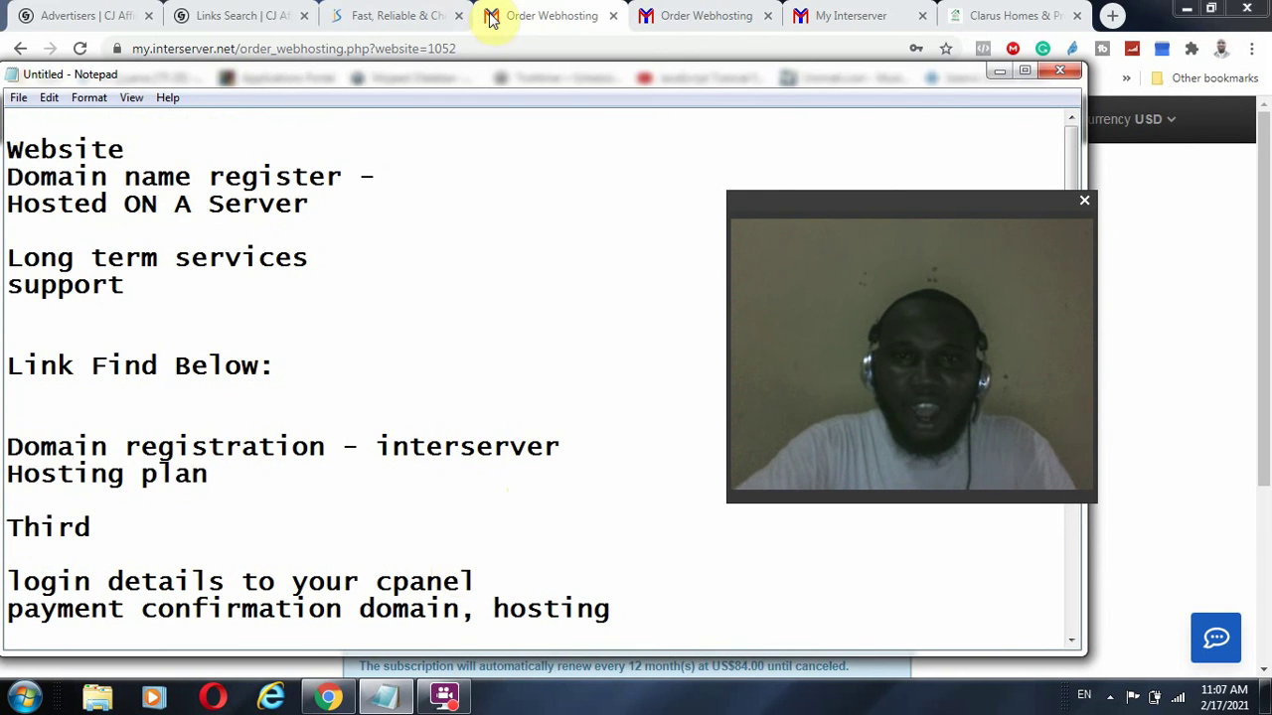
Return to the web hosting order page in Chrome and review the price summary, highlighting the individual prices and the total amount.
click(532, 12)
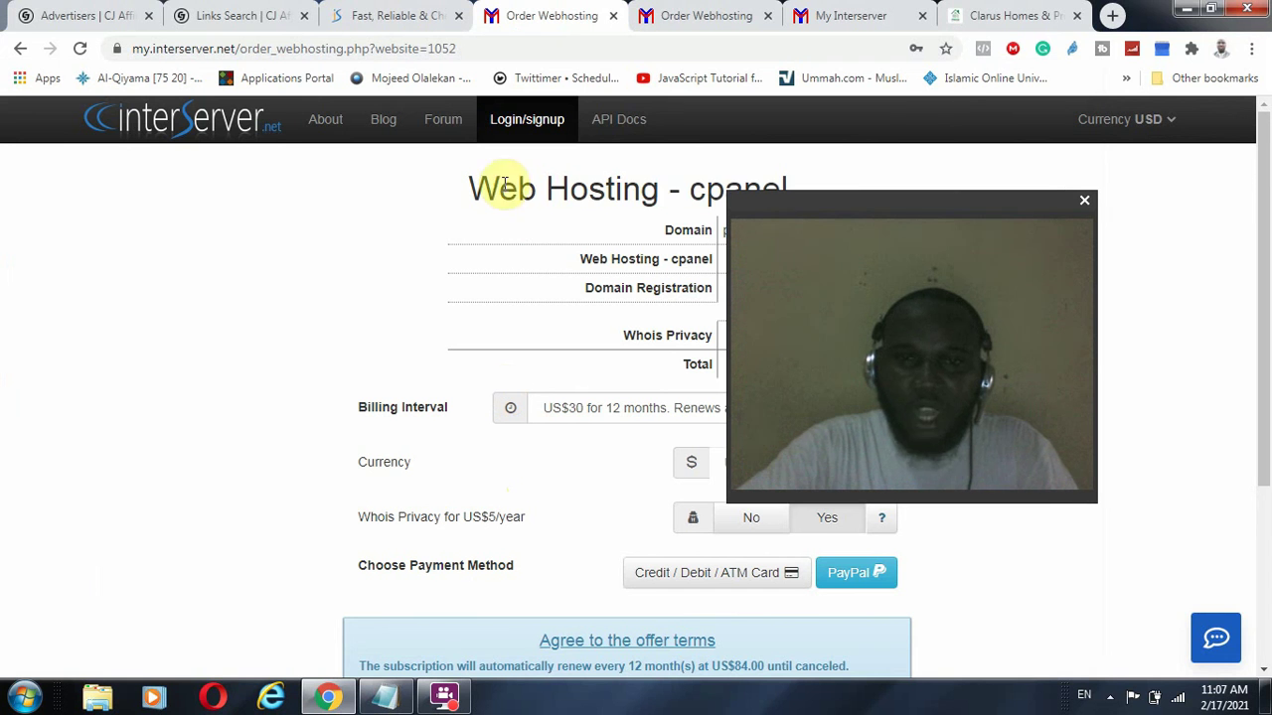
drag(500, 187, 1041, 191)
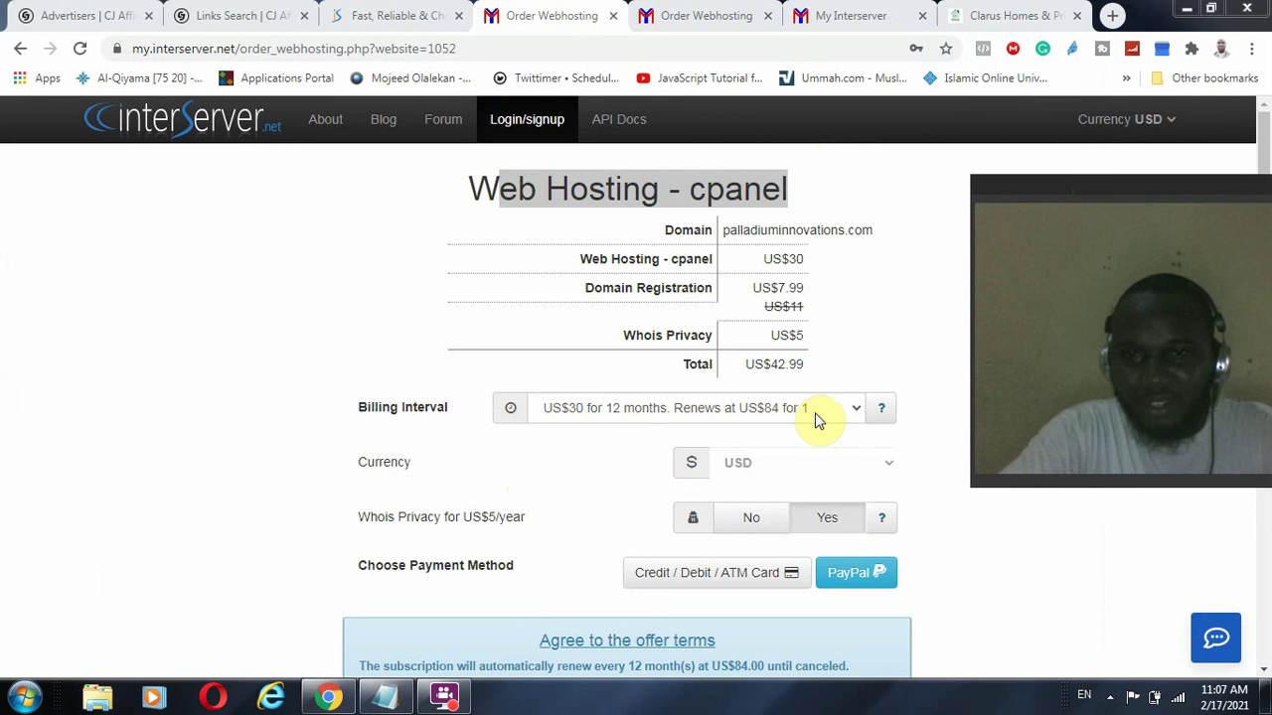
drag(804, 365, 746, 271)
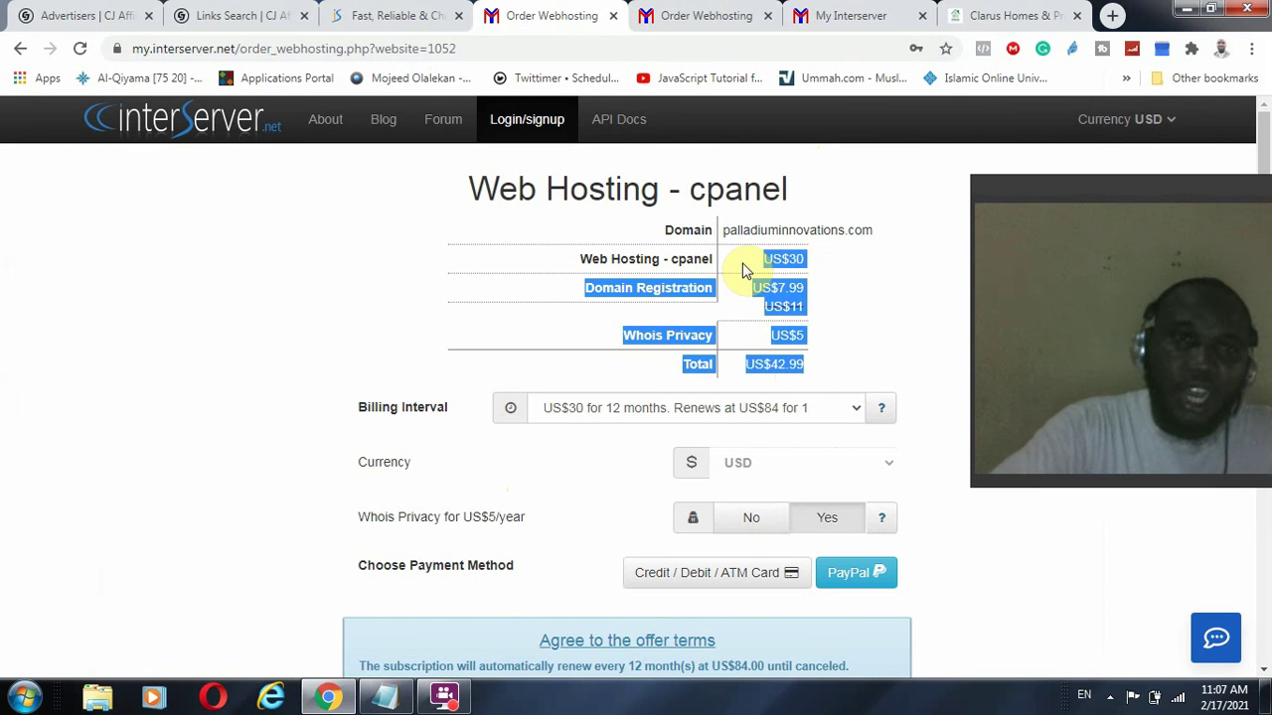
click(768, 363)
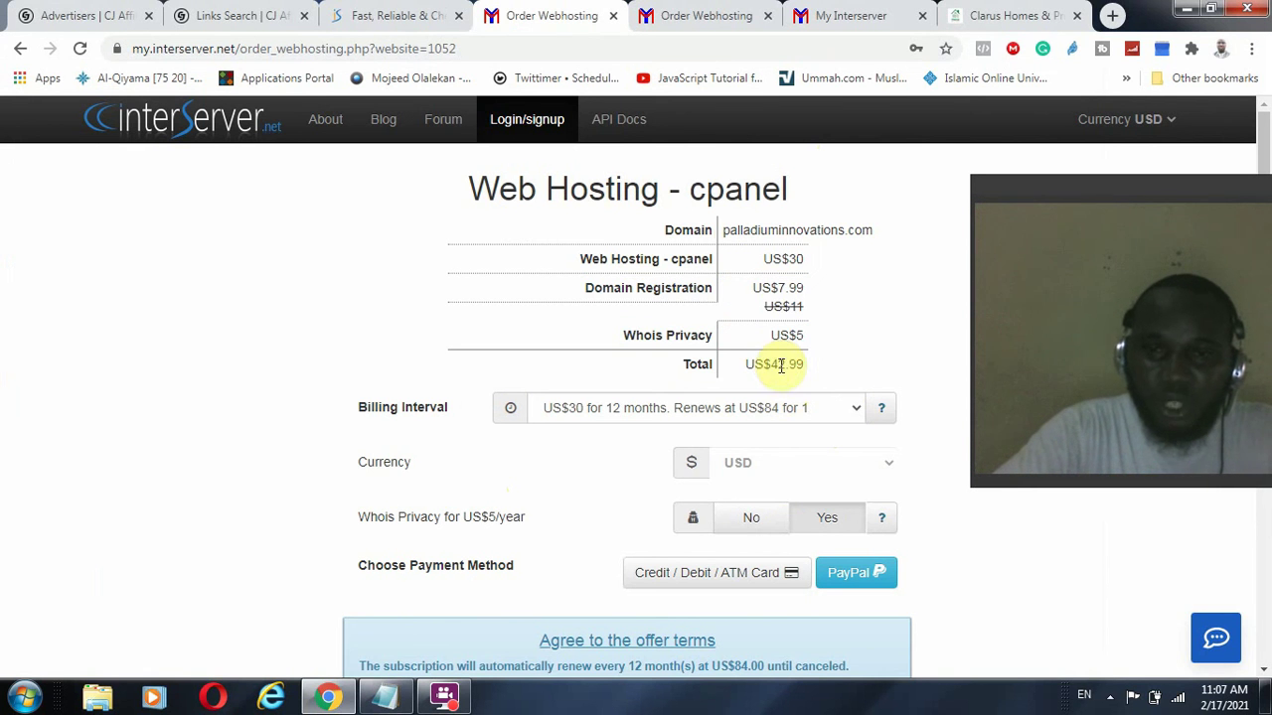
drag(772, 365, 824, 371)
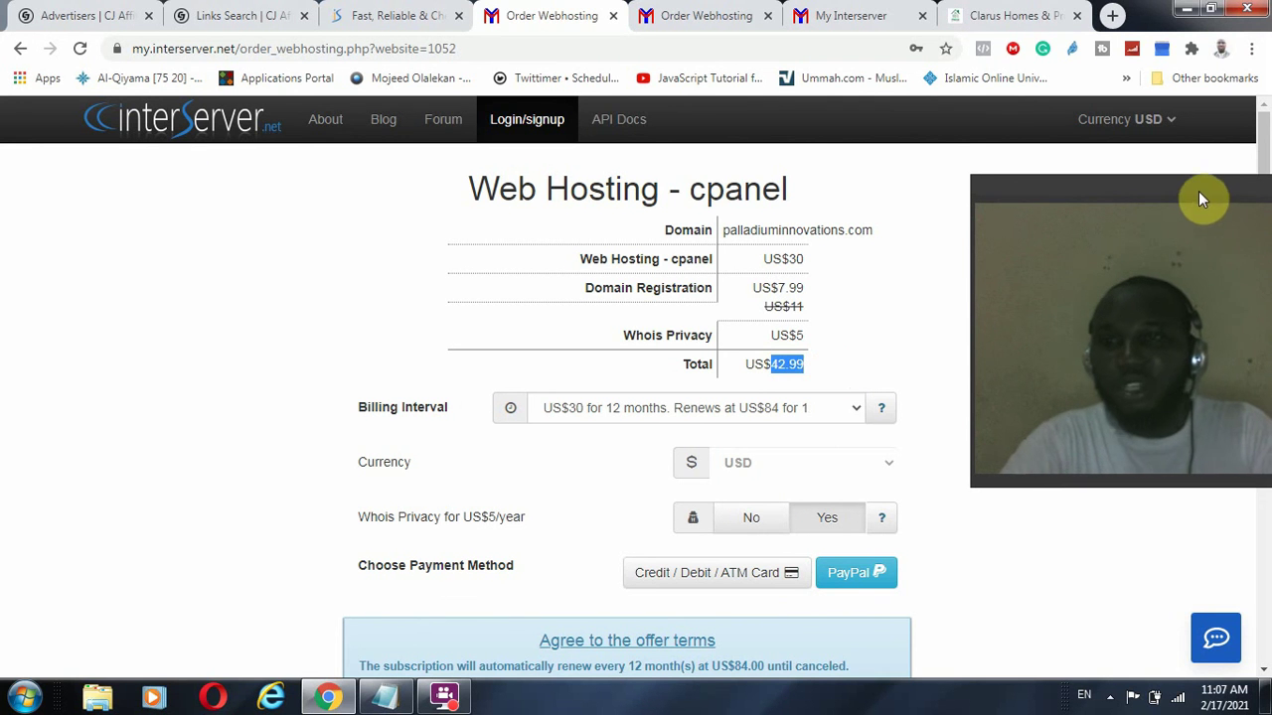
click(1164, 198)
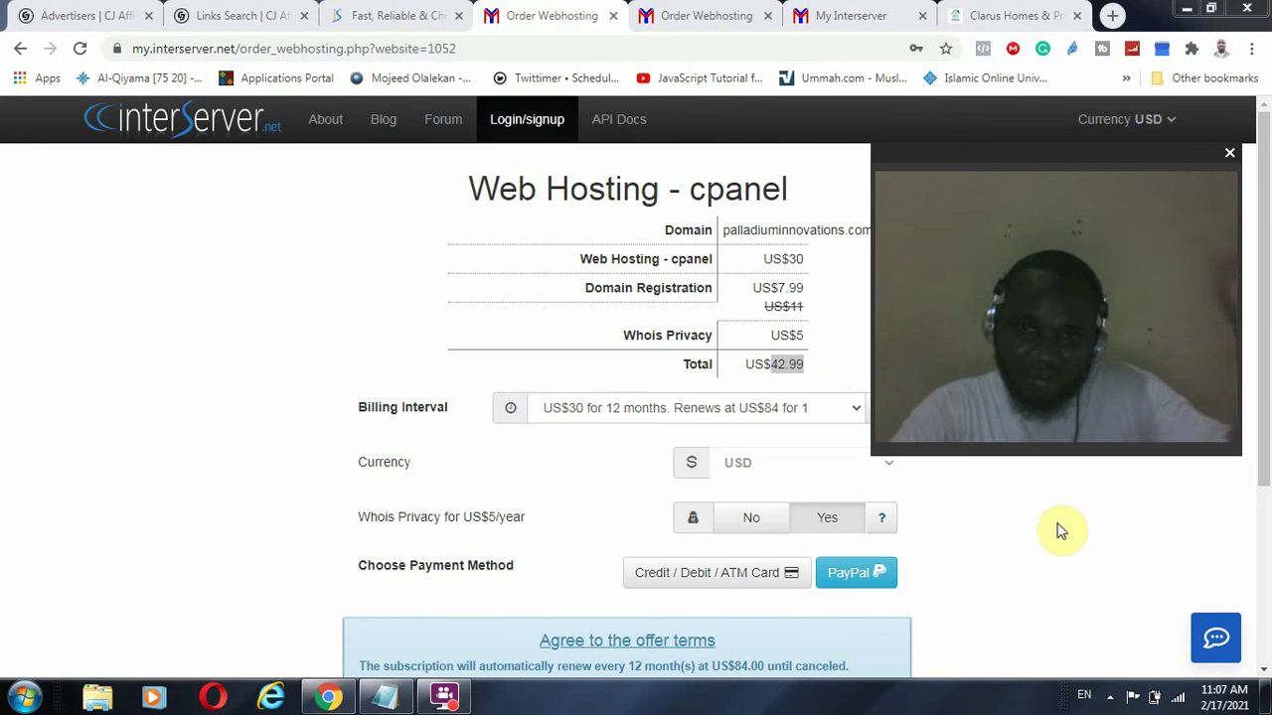